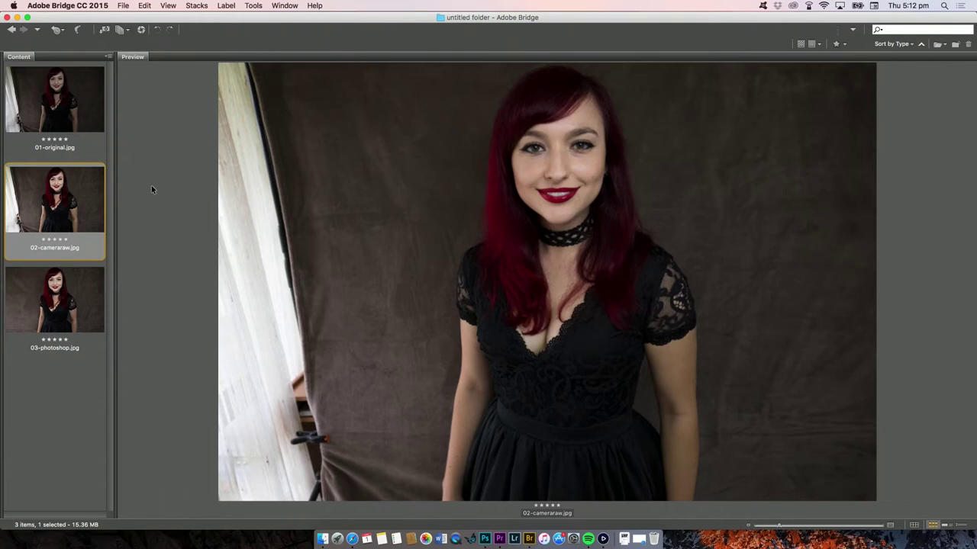
Step: Compare the previews of 02-cameraraw.jpg and 03-photoshop.jpg to examine the background edit
key("Down")
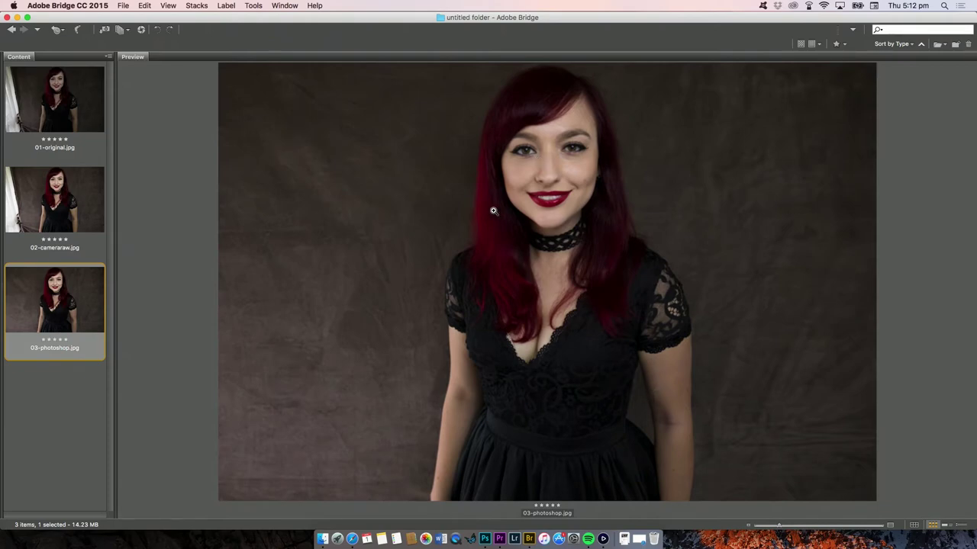
left_click(84, 218)
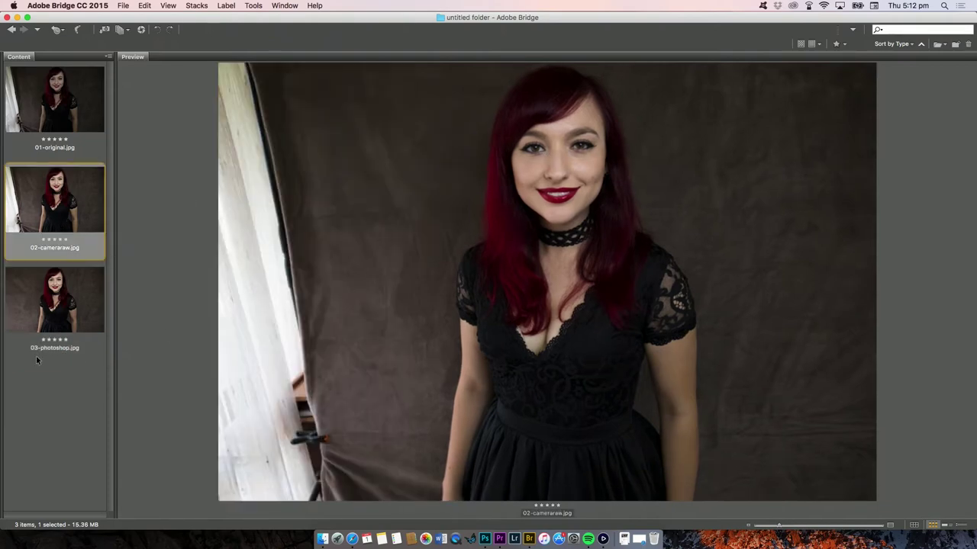
left_click(42, 318)
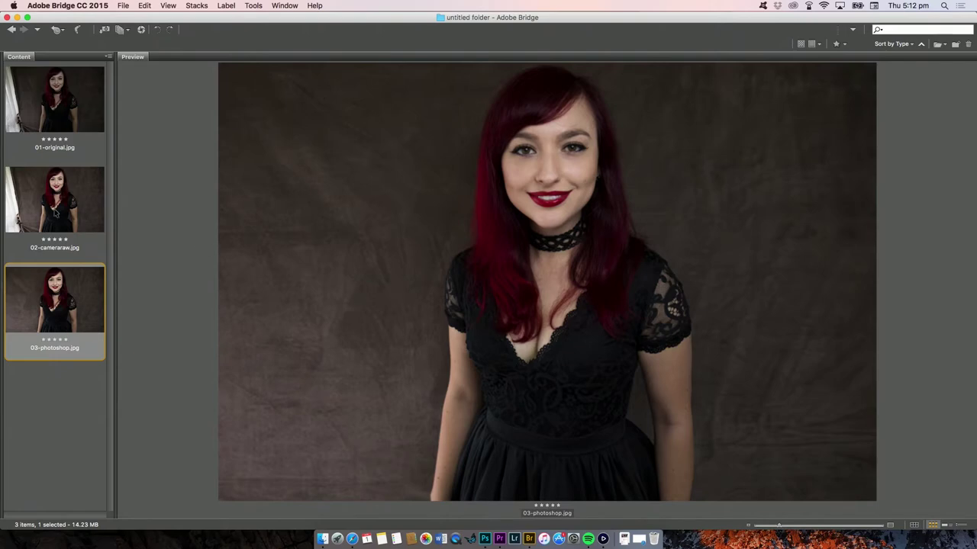
left_click(54, 214)
left_click(65, 297)
key("Up")
key("Down")
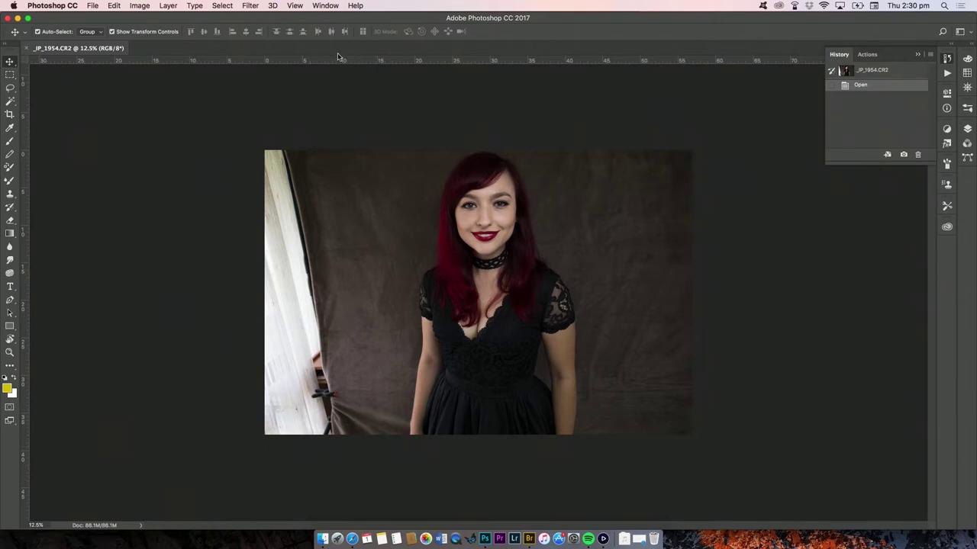
Step: Switch to Photoshop with the _IP_1954.CR2 portrait, reveal its layers and duplicate the Background layer
left_click(919, 56)
left_click(969, 49)
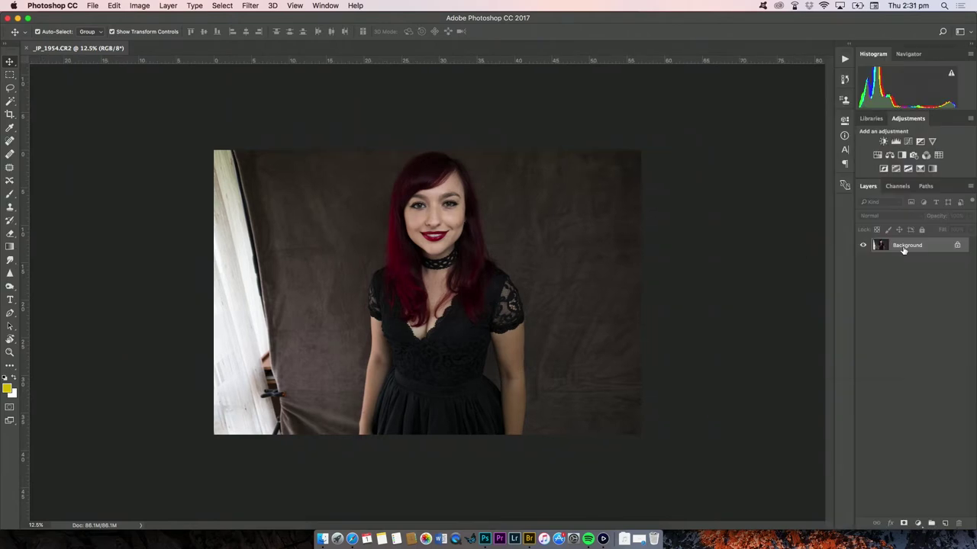
right_click(904, 246)
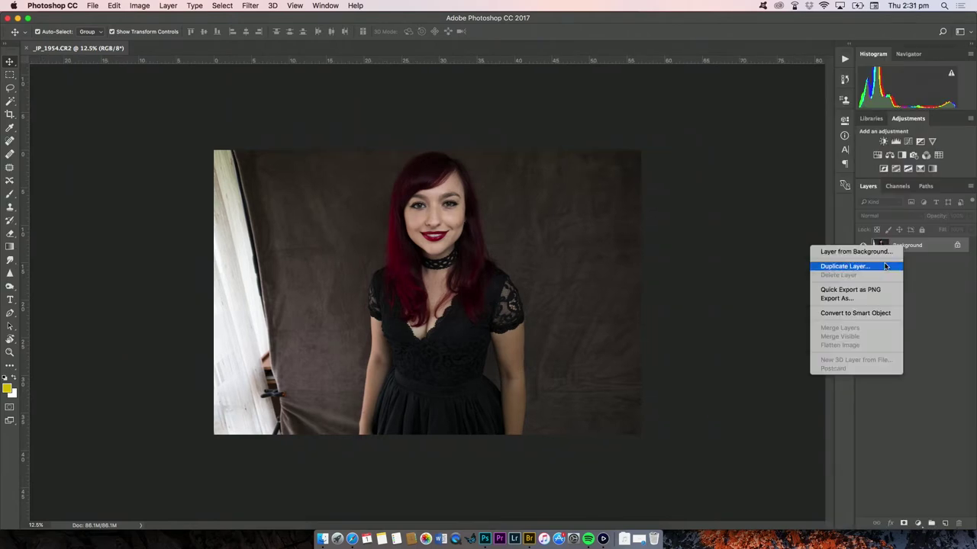
left_click(844, 266)
left_click(460, 186)
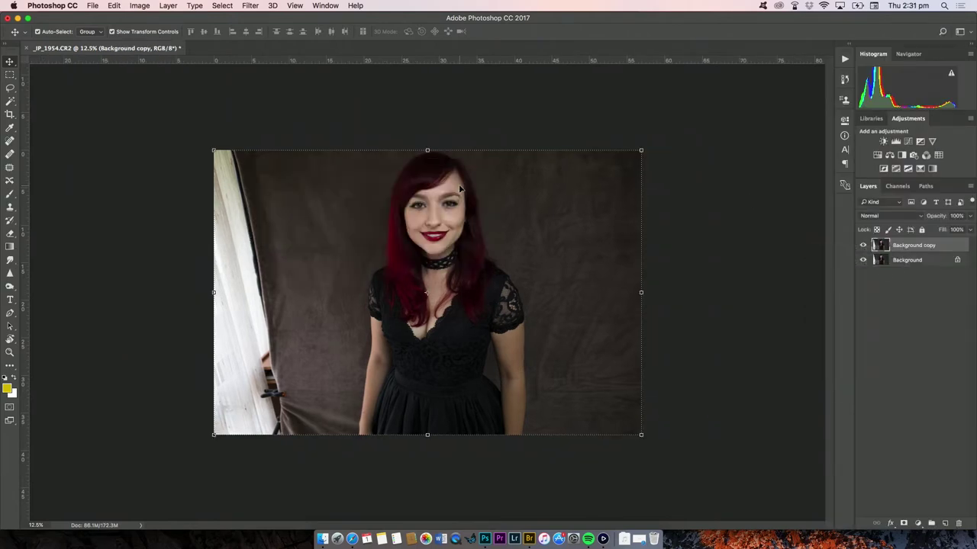
Step: Crop the portrait slightly at the original ratio, trimming a thin strip off the curtain side and lower edge
key("c")
left_click(309, 257)
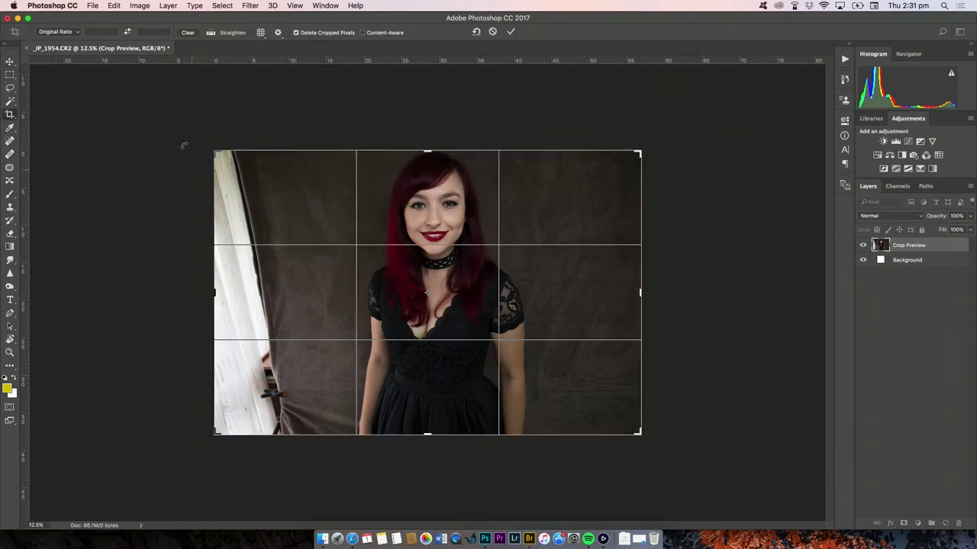
left_click(260, 33)
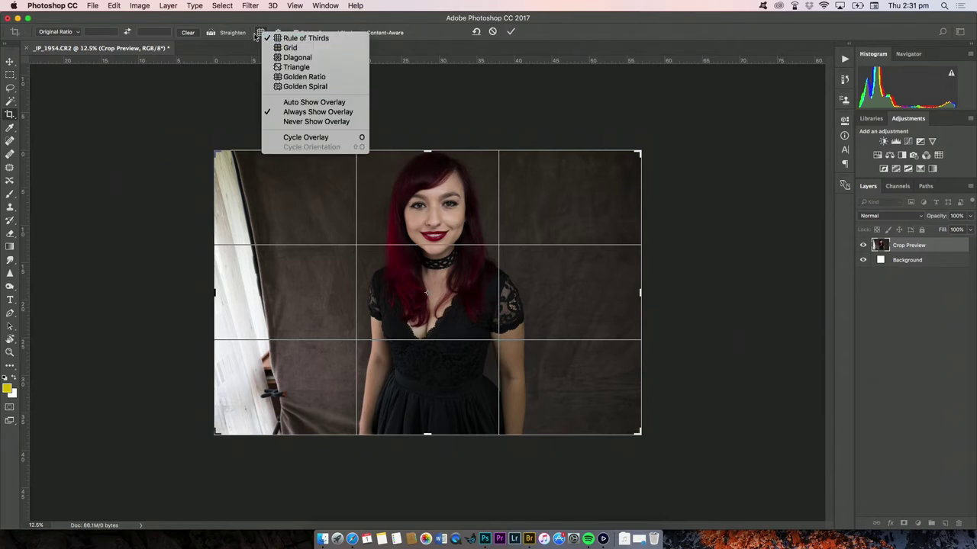
left_click(260, 34)
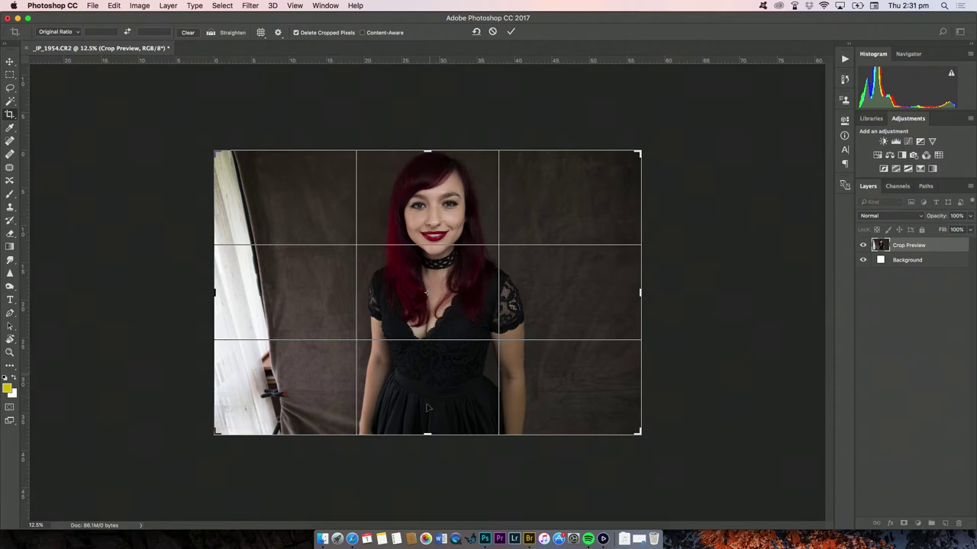
left_click_drag(214, 434, 221, 432)
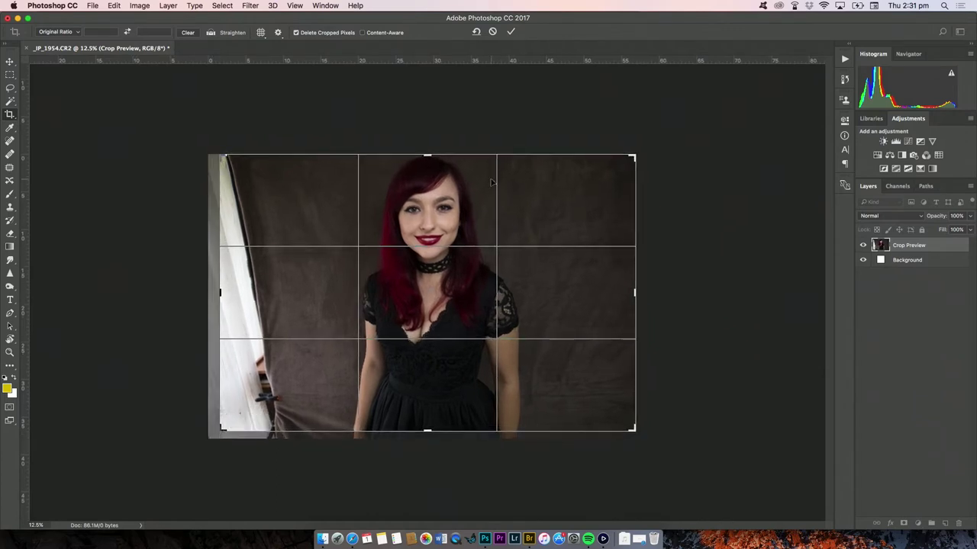
left_click(510, 31)
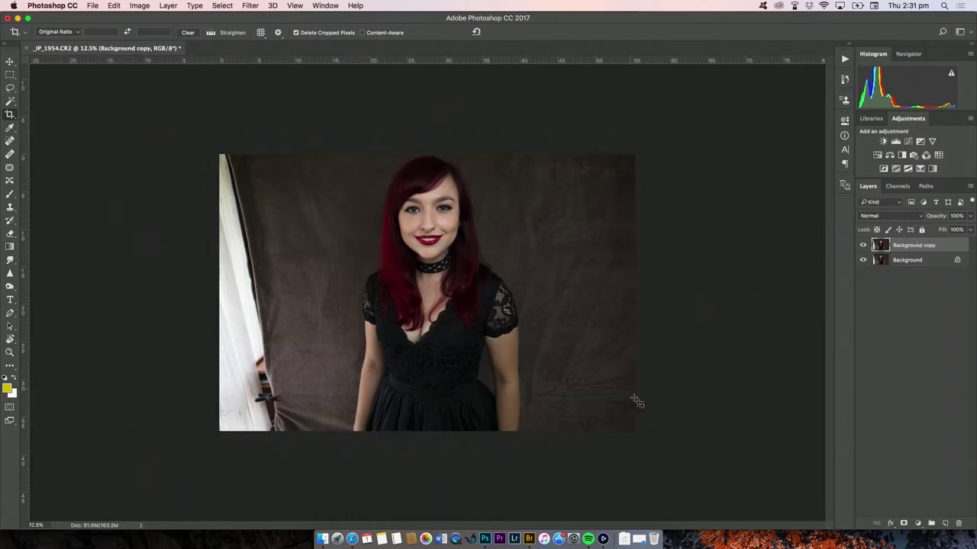
Step: Select the full-height strip from the curtain edge to just beside the woman and copy it to a new layer
left_click(10, 74)
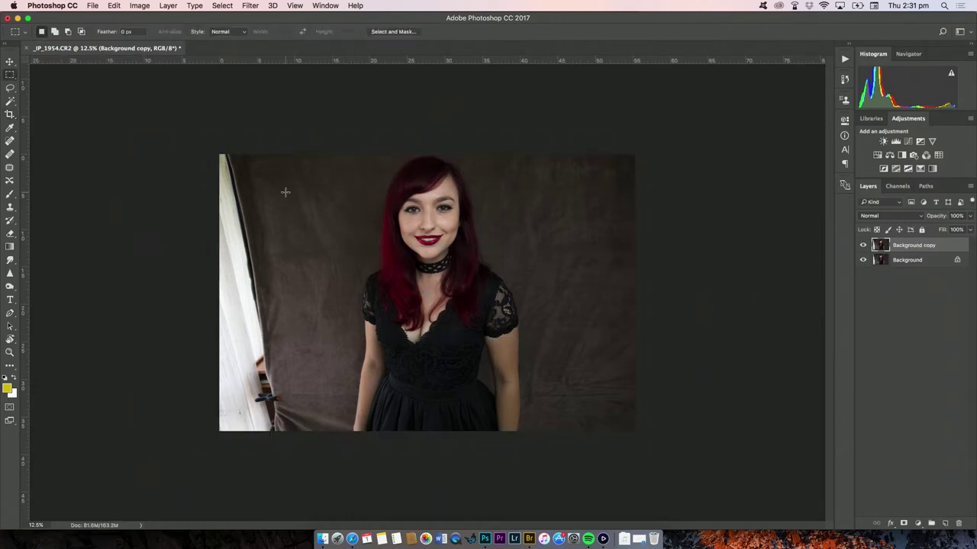
left_click_drag(205, 145, 348, 509)
right_click(312, 259)
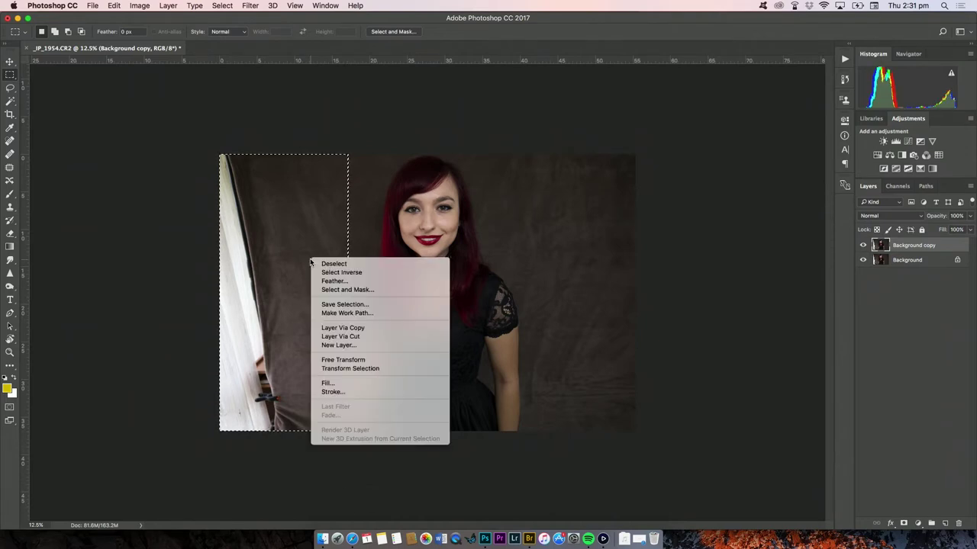
left_click(376, 329)
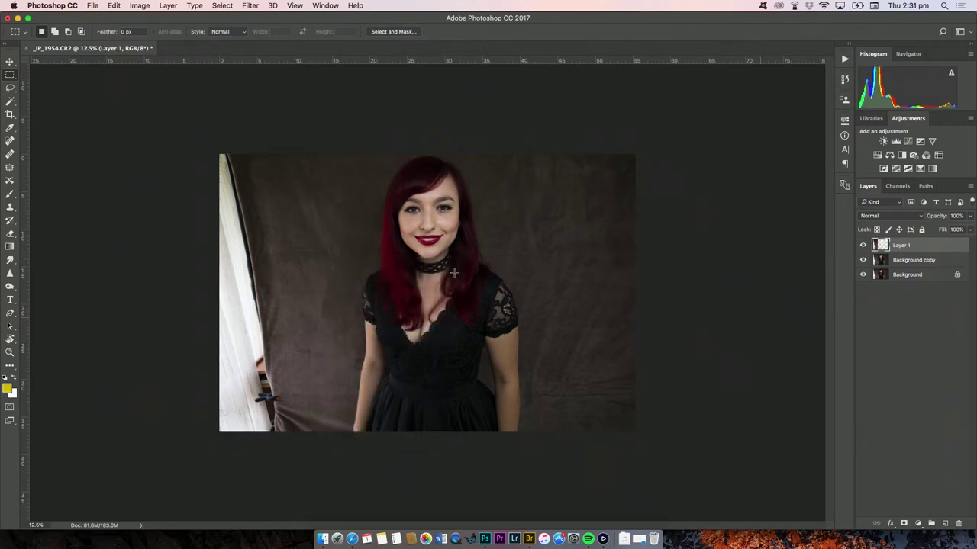
Step: Stretch the copied strip outward and downward to about 205% width and 109% height so the backdrop covers the curtain and stand
left_click(10, 63)
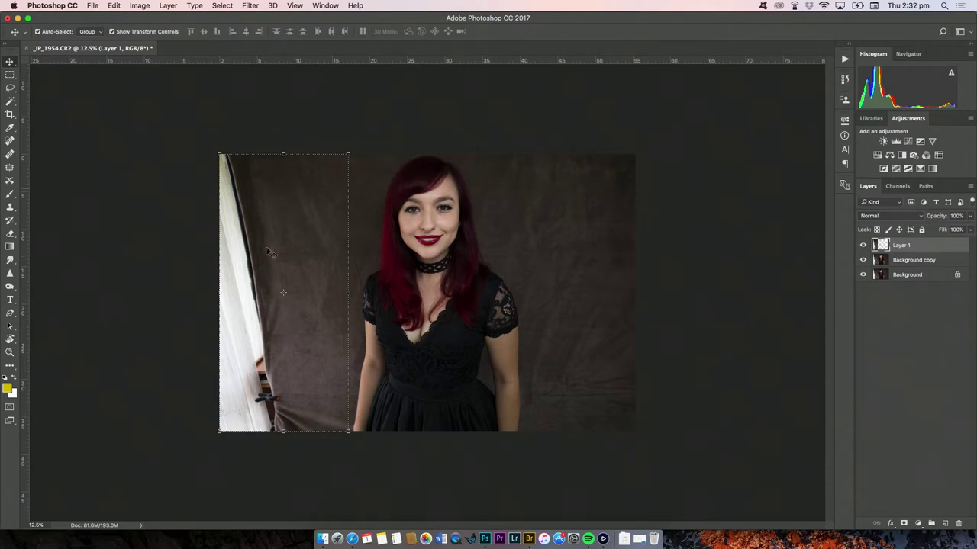
left_click_drag(219, 293, 83, 292)
left_click_drag(218, 431, 216, 457)
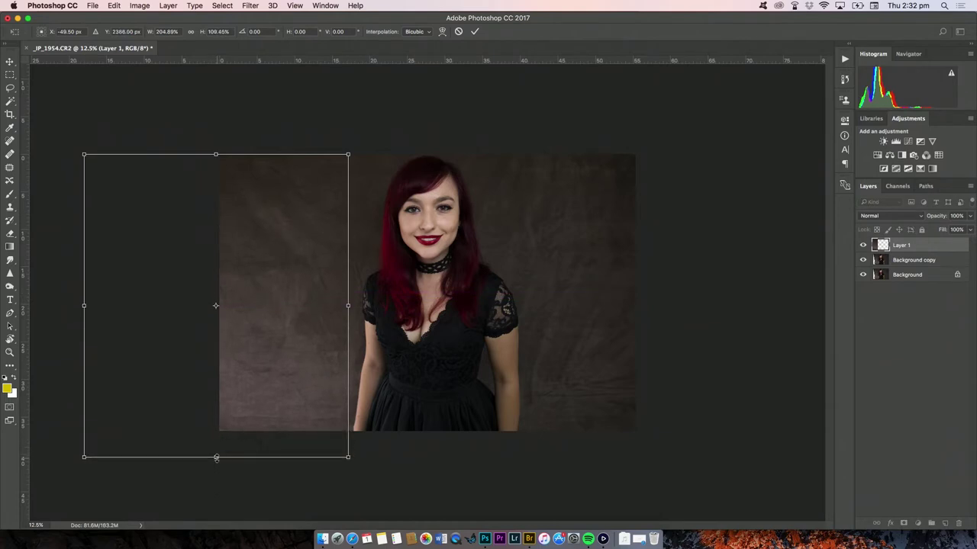
left_click(474, 31)
left_click(518, 103)
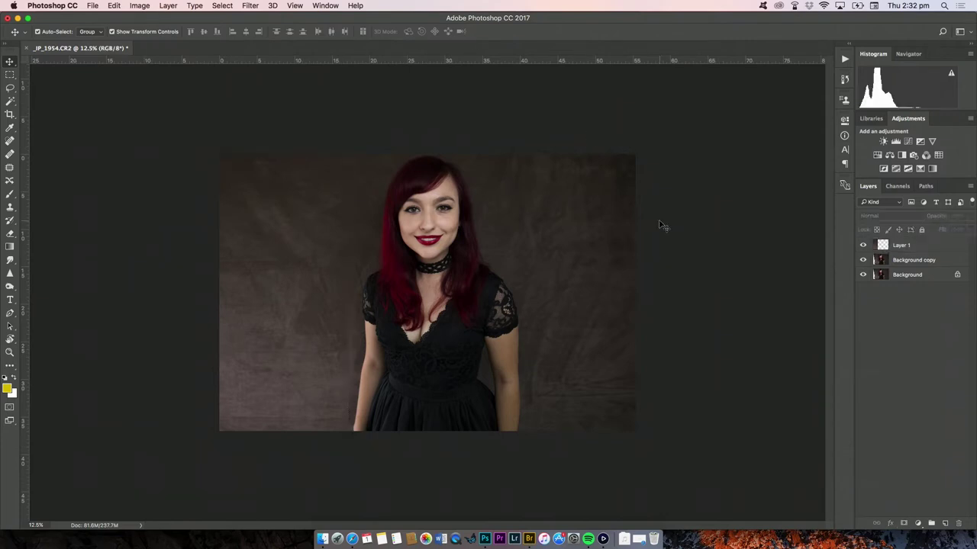
left_click(902, 248)
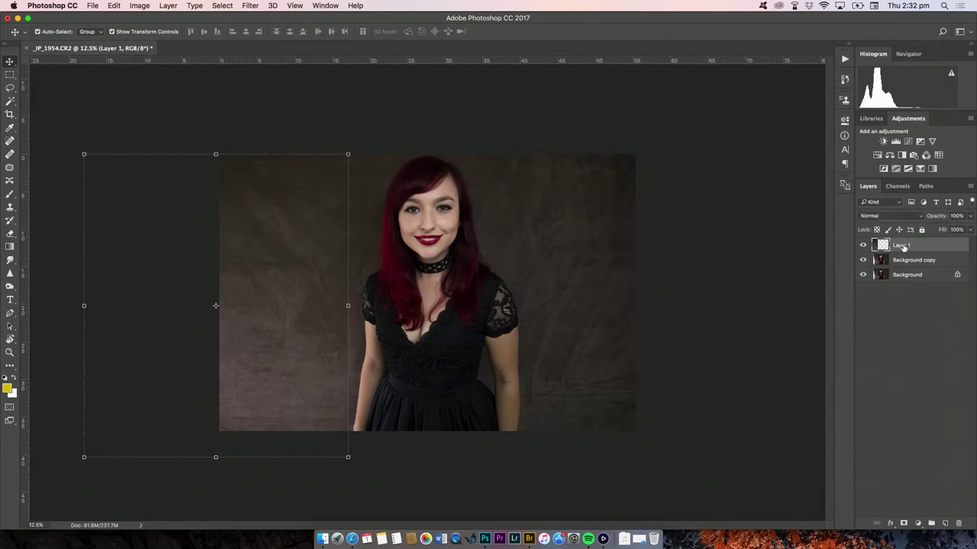
left_click(406, 93)
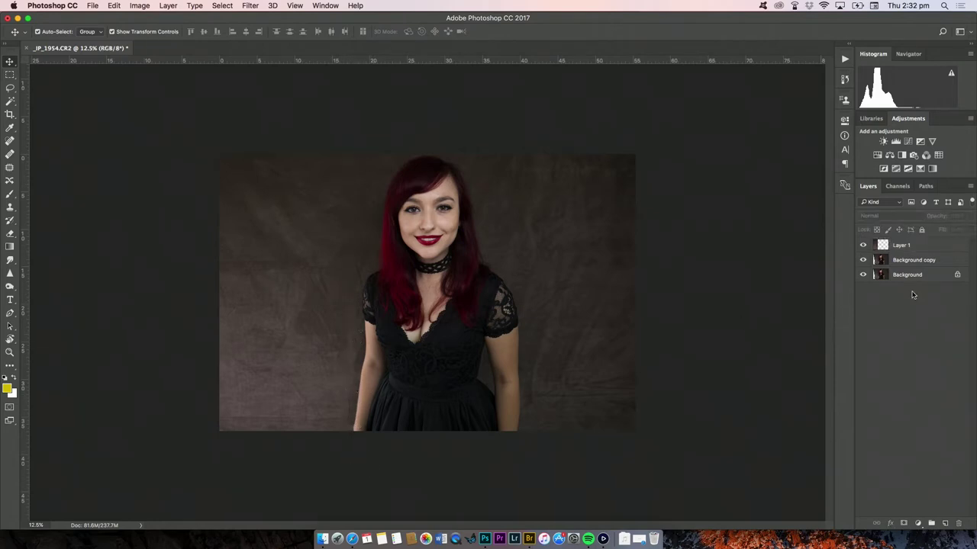
Step: Add a layer mask to Layer 1, the stretched backdrop strip
left_click(9, 351)
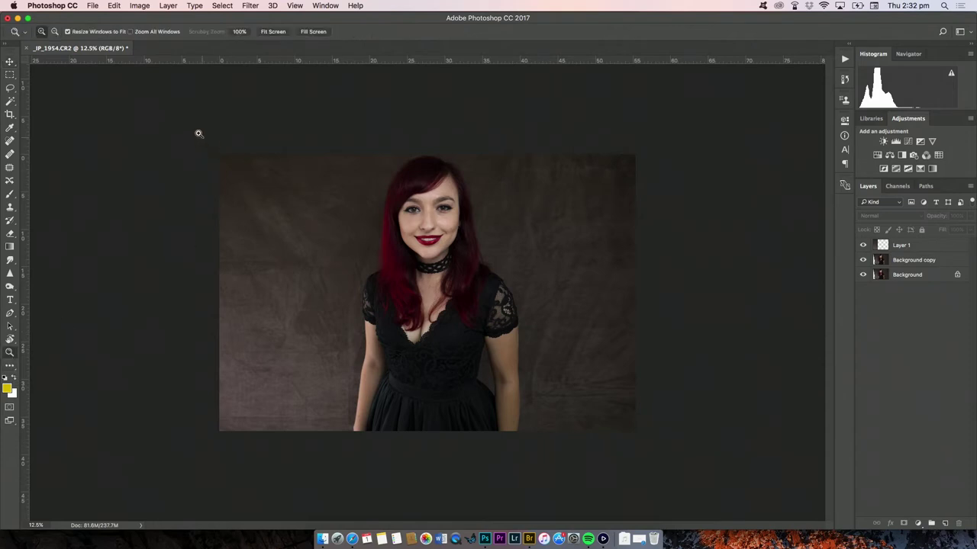
right_click(422, 253)
left_click(440, 265)
right_click(430, 257)
key("Escape")
key("super+0")
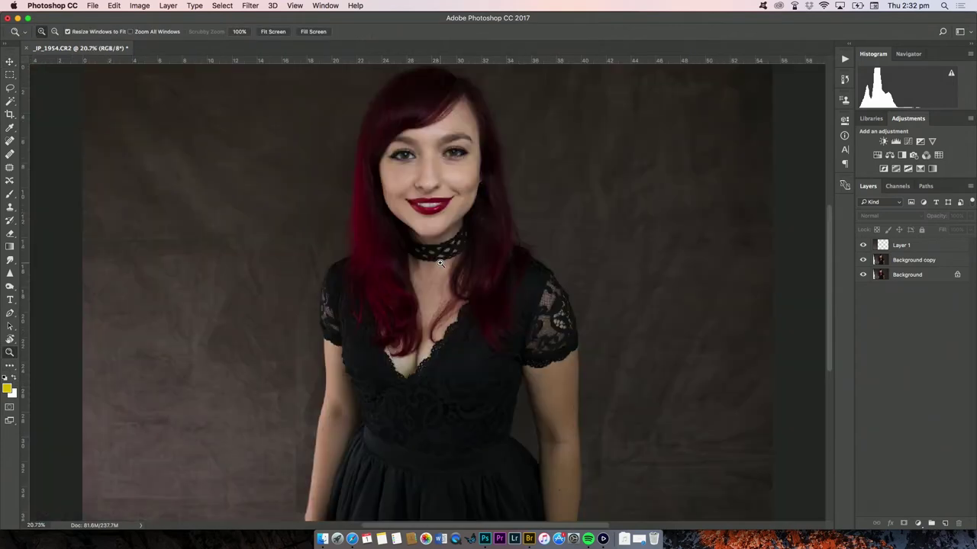
left_click(918, 251)
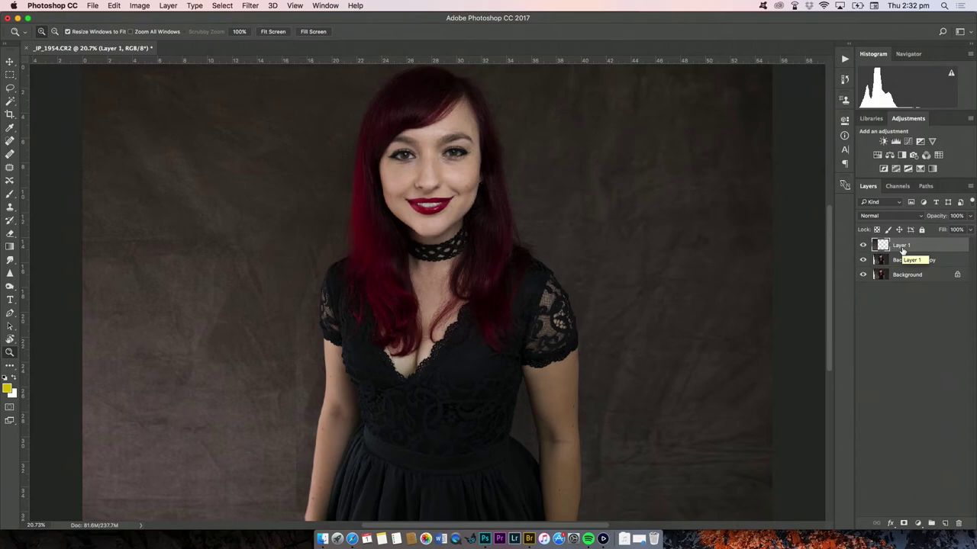
left_click(904, 524)
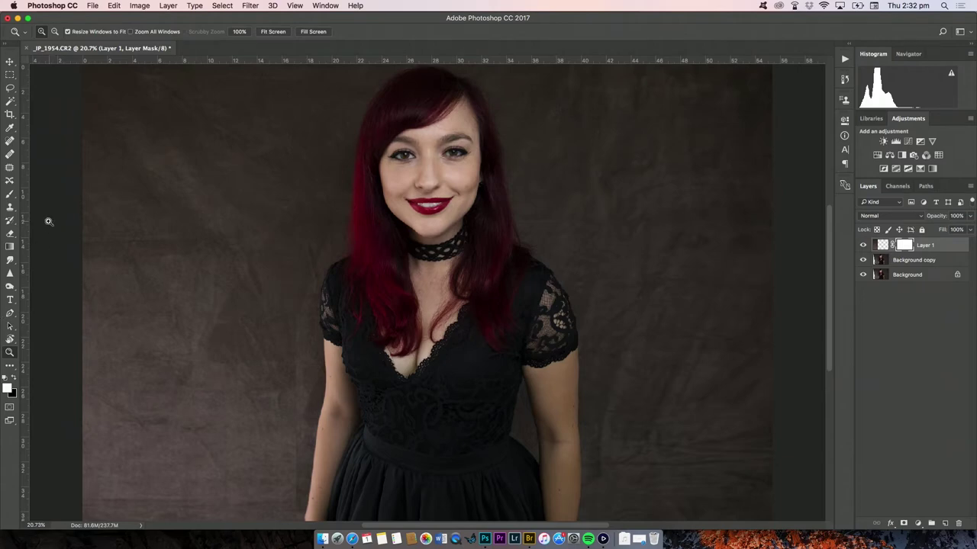
Step: Set up a soft round brush with black foreground, 492 px size and 0% hardness
left_click(11, 196)
key("x")
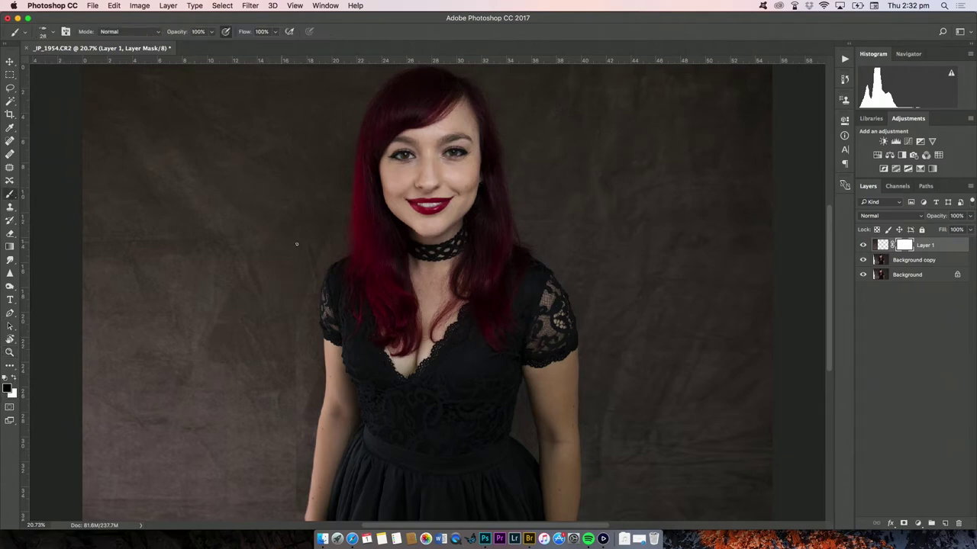
right_click(297, 244)
left_click_drag(380, 269, 386, 269)
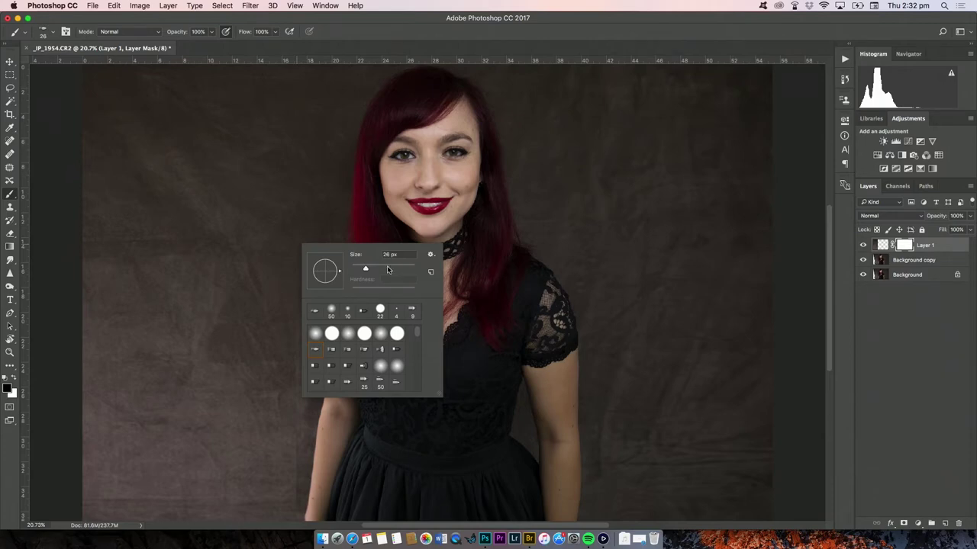
left_click(332, 335)
left_click_drag(386, 292, 332, 292)
right_click(287, 155)
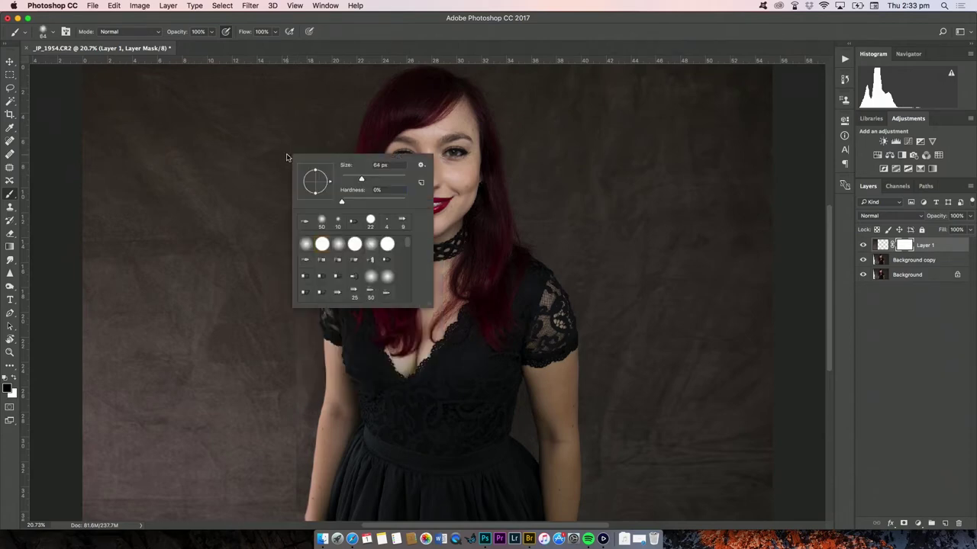
left_click_drag(379, 185, 400, 180)
key("Return")
Step: Paint black on Layer 1's mask along the strip's inner edge beside the woman's arm to blend the stretched backdrop
mouse_move(306, 351)
left_mouse_down()
mouse_move(286, 462)
mouse_move(304, 327)
mouse_move(300, 520)
left_mouse_up()
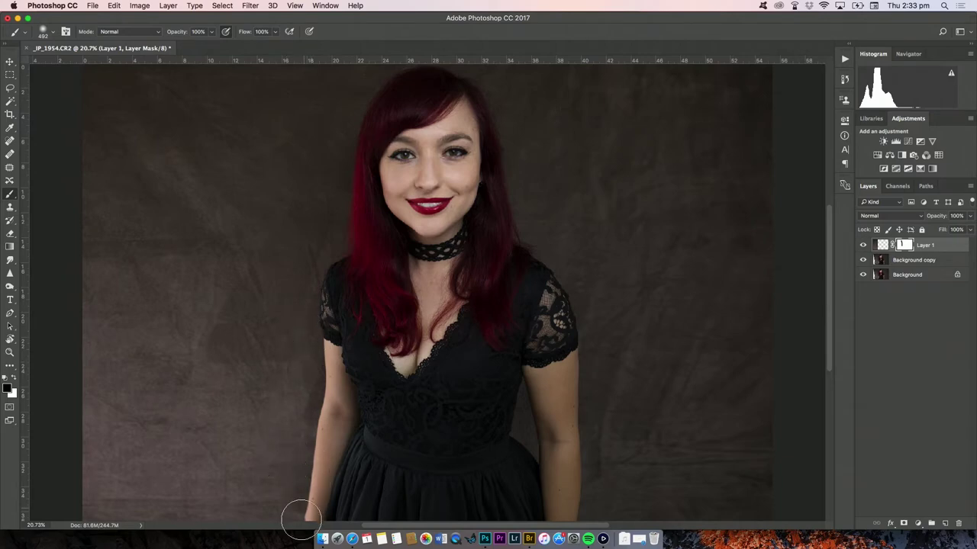
scroll(312, 361, "down", 3)
right_click(312, 361)
mouse_move(367, 410)
left_mouse_down()
mouse_move(376, 411)
mouse_move(363, 410)
left_mouse_up()
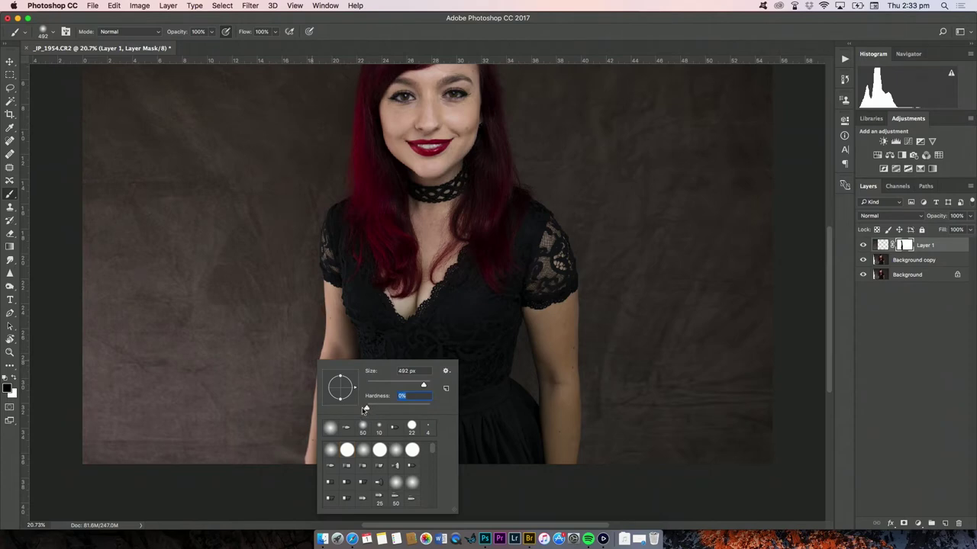
right_click(270, 264)
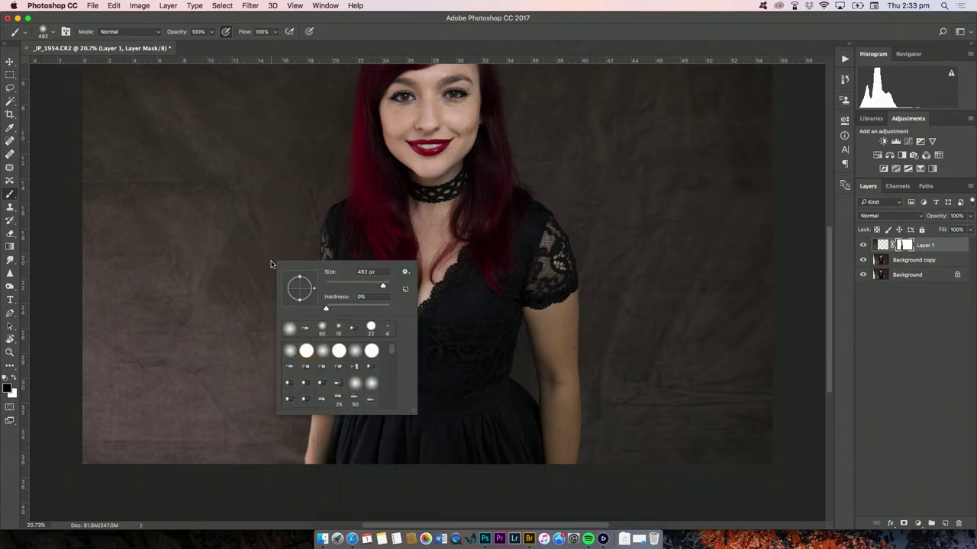
right_click(293, 218)
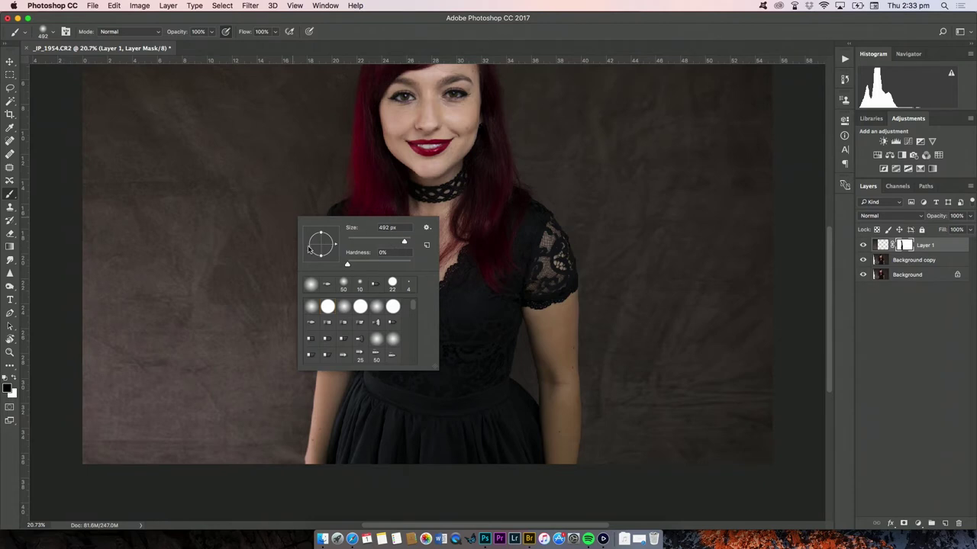
left_click(276, 395)
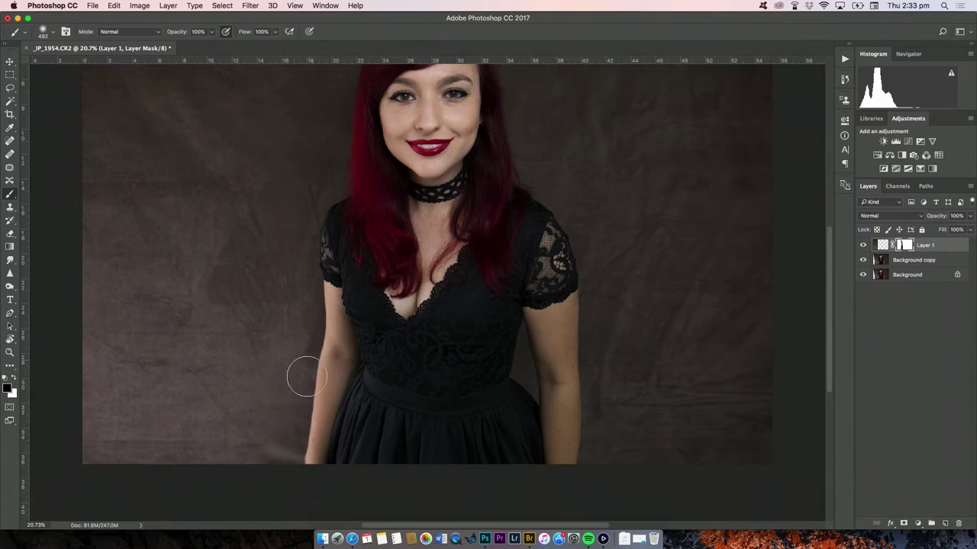
key("x")
key("x")
scroll(299, 220, "up", 8)
scroll(322, 440, "left", 1)
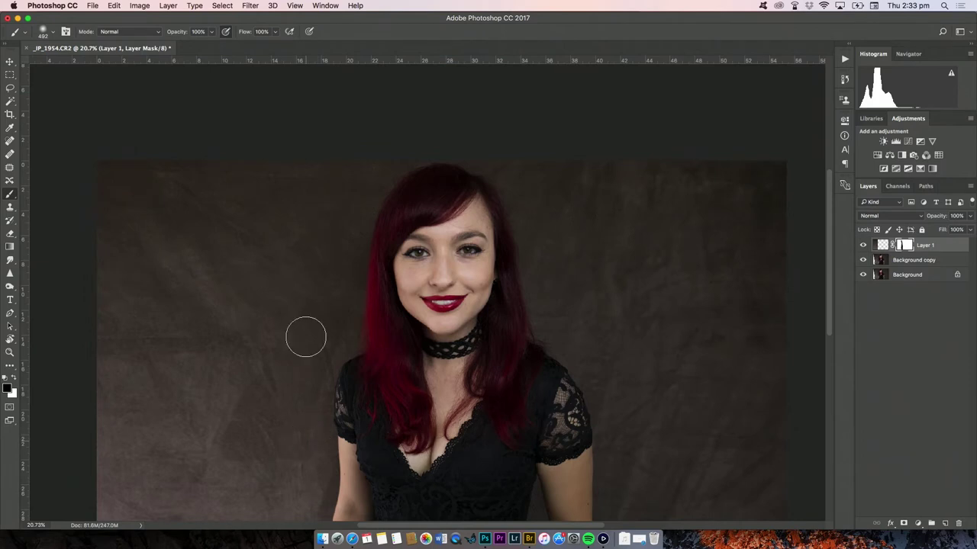
scroll(374, 379, "down", 6)
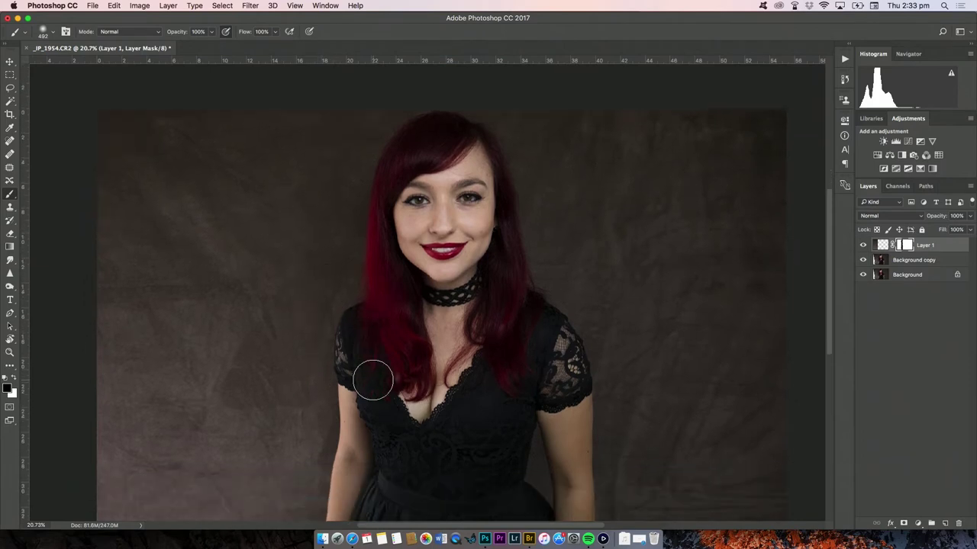
Step: Toggle Layer 1's visibility to compare the backdrop with and without the stretched strip
scroll(373, 379, "left", 1)
left_click(863, 245)
left_click(863, 245)
left_click(863, 244)
left_click(862, 245)
scroll(475, 269, "left", 1)
scroll(474, 269, "up", 3)
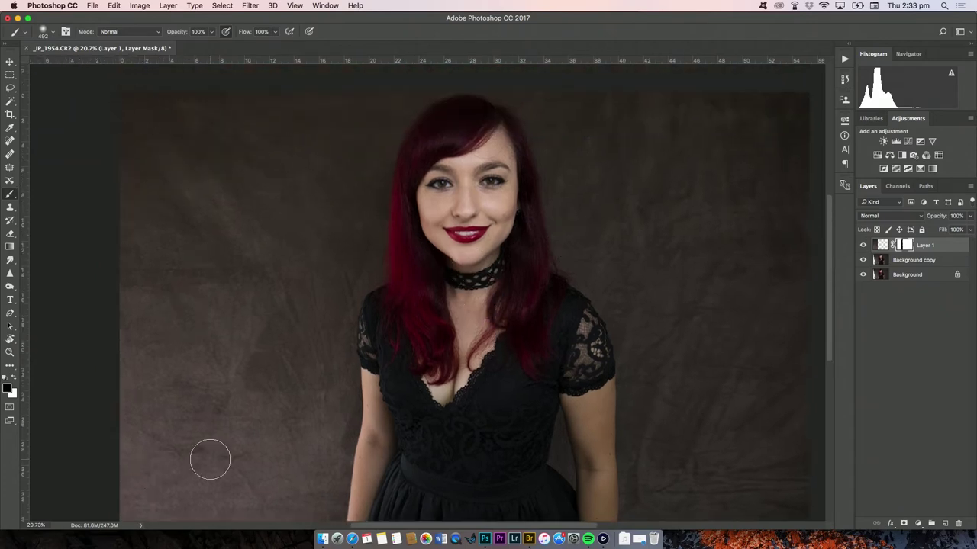
Step: Inspect Layer 1's mask as a red overlay, return to the normal view, and compare the image with Layer 1 off and on
key("backslash")
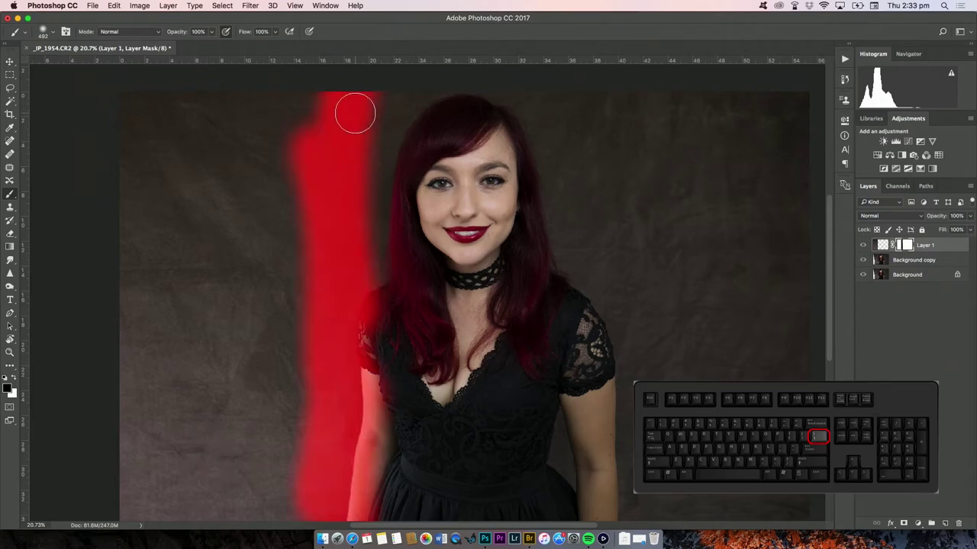
scroll(321, 326, "down", 5)
scroll(321, 327, "up", 4)
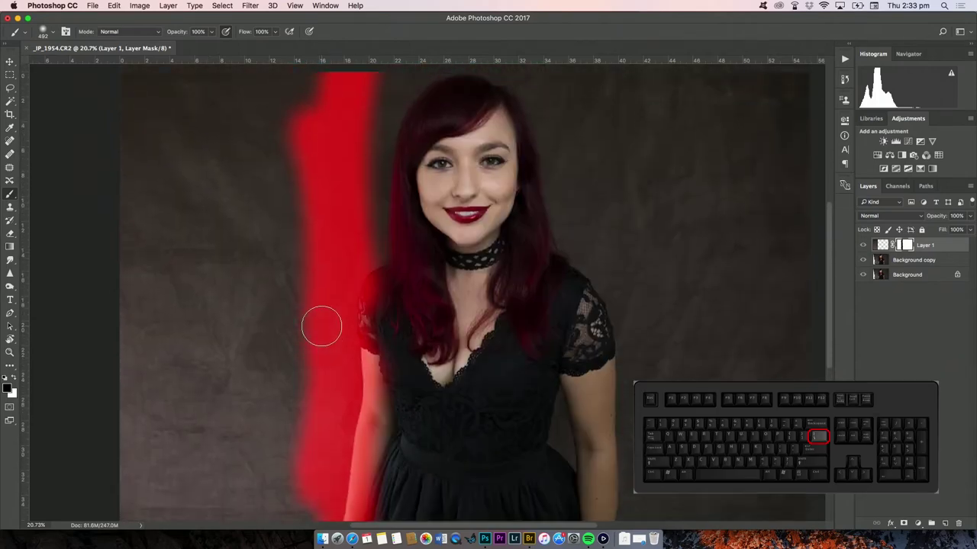
key("backslash")
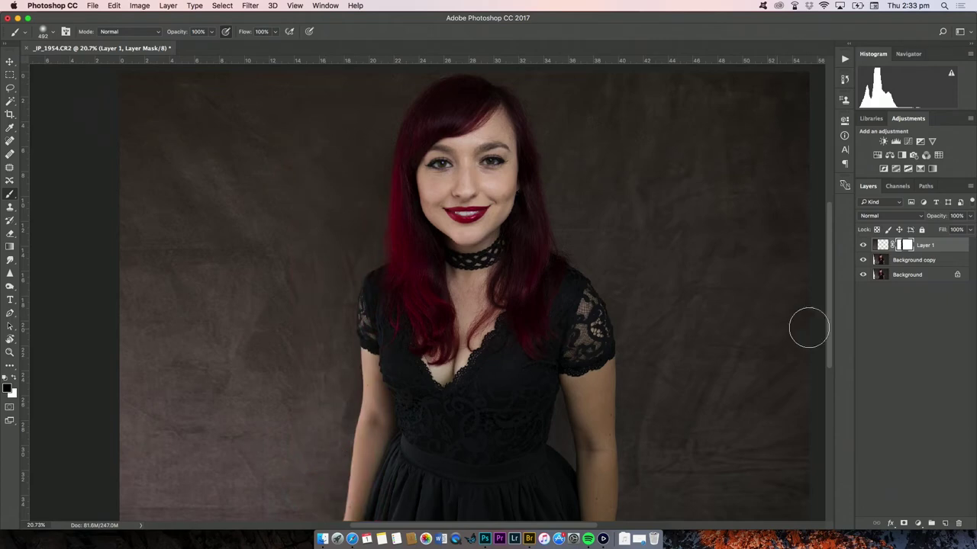
left_click(863, 245)
left_click(863, 245)
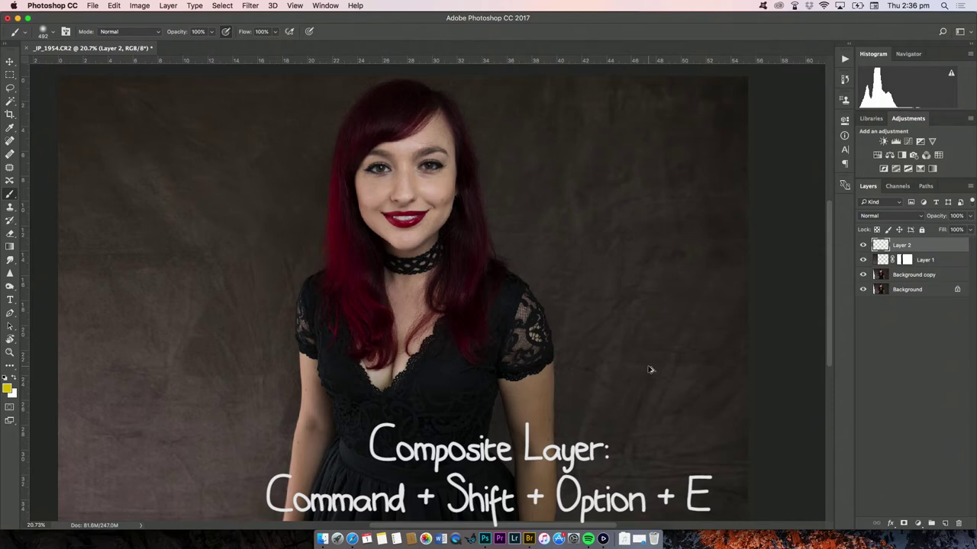
Step: Stamp all visible layers into Layer 2 and patch the area under the woman's left eye with smooth skin from the cheek below
key("super+shift+alt+e")
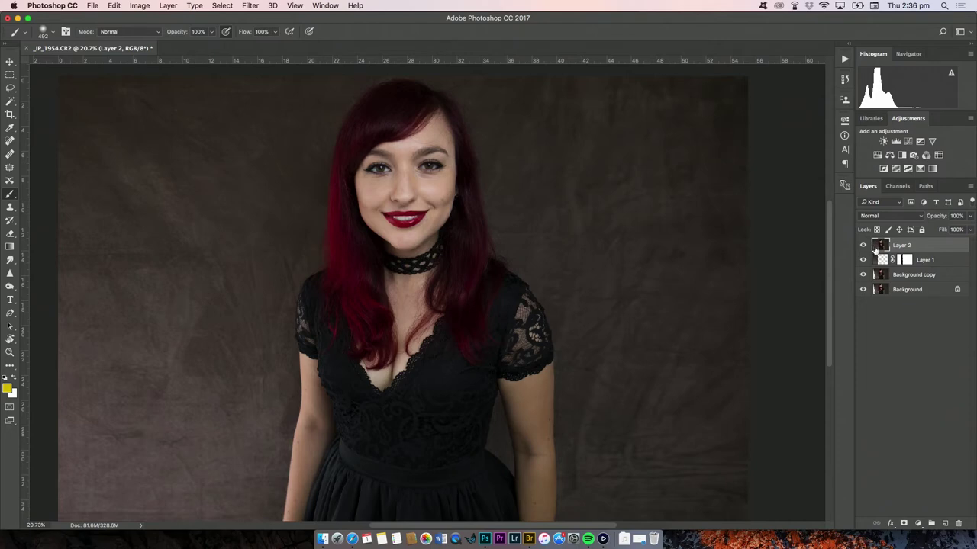
key("z")
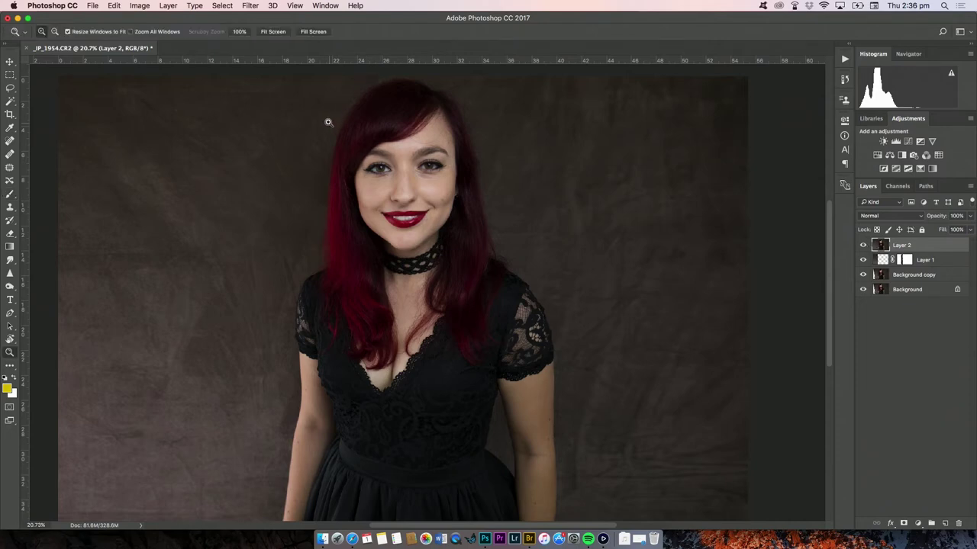
left_click_drag(338, 127, 469, 263)
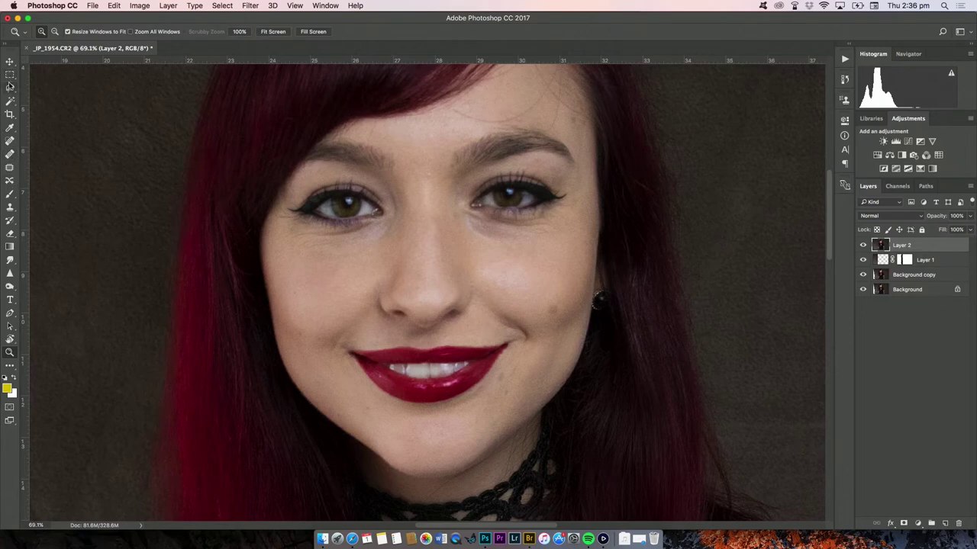
left_click(10, 168)
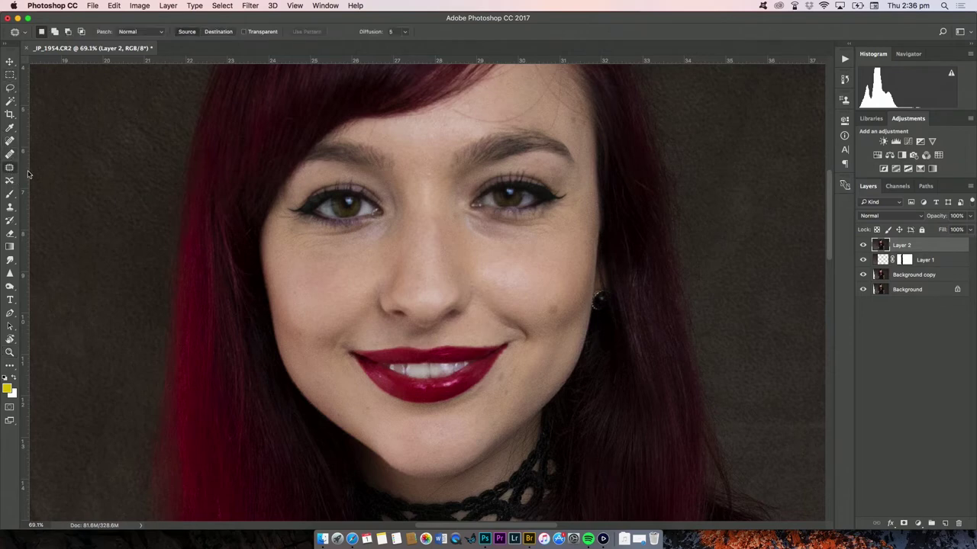
mouse_move(480, 245)
left_mouse_down()
mouse_move(463, 214)
mouse_move(521, 218)
mouse_move(579, 197)
mouse_move(569, 239)
mouse_move(526, 253)
left_mouse_up()
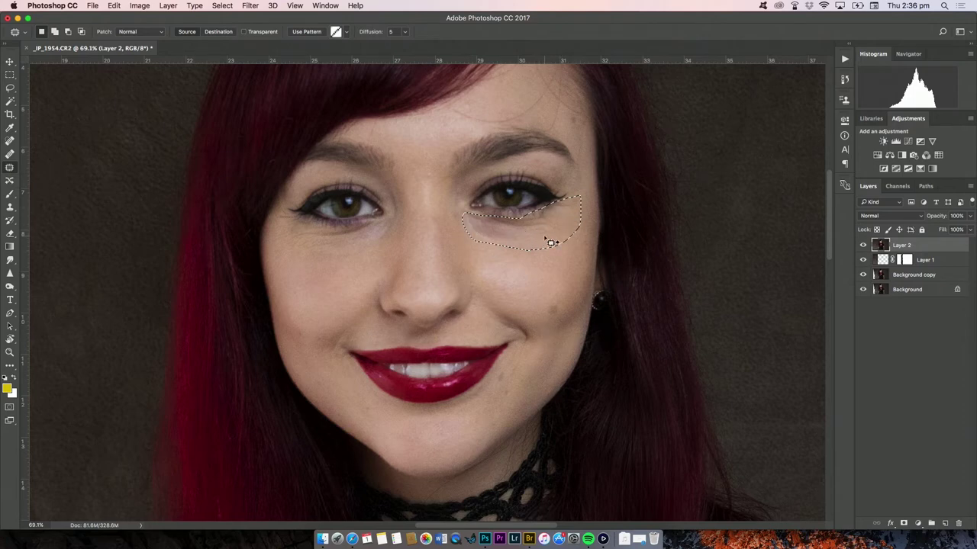
left_click_drag(555, 232, 553, 259)
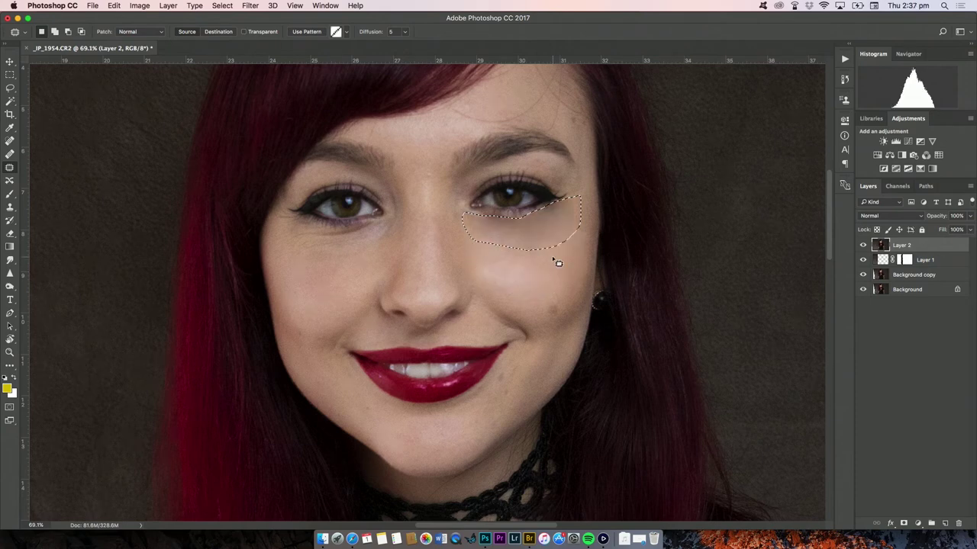
left_click(550, 275)
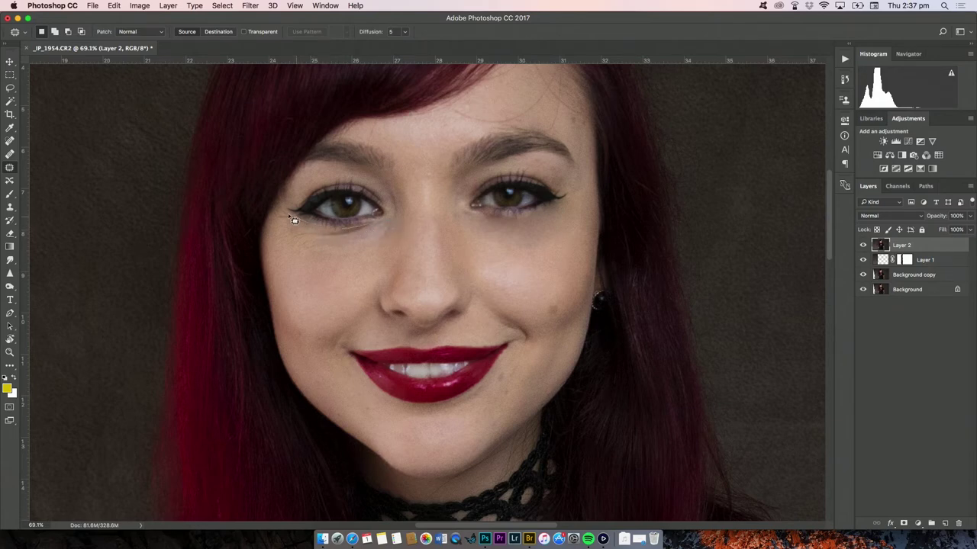
Step: Patch the creased skin under the woman's right eye with clean skin from the cheek, including the remaining inner area, and deselect
mouse_move(310, 260)
left_mouse_down()
mouse_move(377, 247)
mouse_move(395, 226)
left_mouse_up()
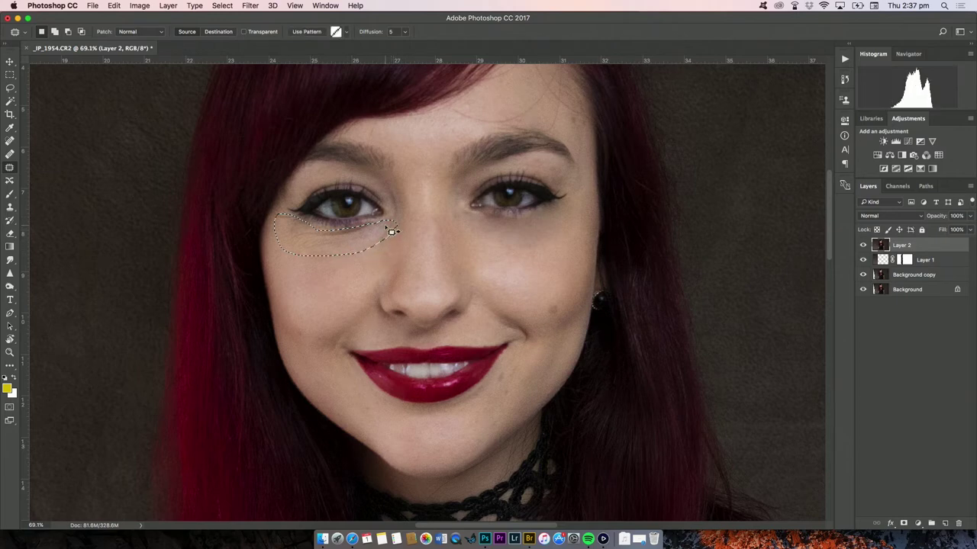
left_click_drag(390, 230, 356, 279)
key("ctrl+d")
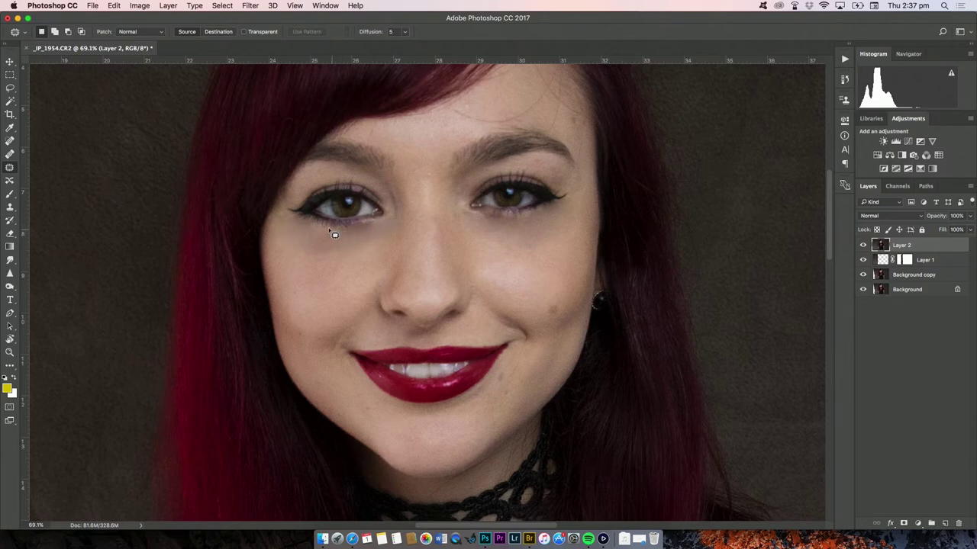
mouse_move(354, 238)
left_mouse_down()
mouse_move(309, 230)
mouse_move(347, 241)
mouse_move(297, 247)
mouse_move(361, 260)
mouse_move(342, 271)
mouse_move(363, 280)
left_mouse_up()
key("super+d")
Step: Lower Layer 2's opacity so the patched under-eye skin blends with the original skin texture
scroll(543, 332, "up", 2)
scroll(548, 338, "down", 2)
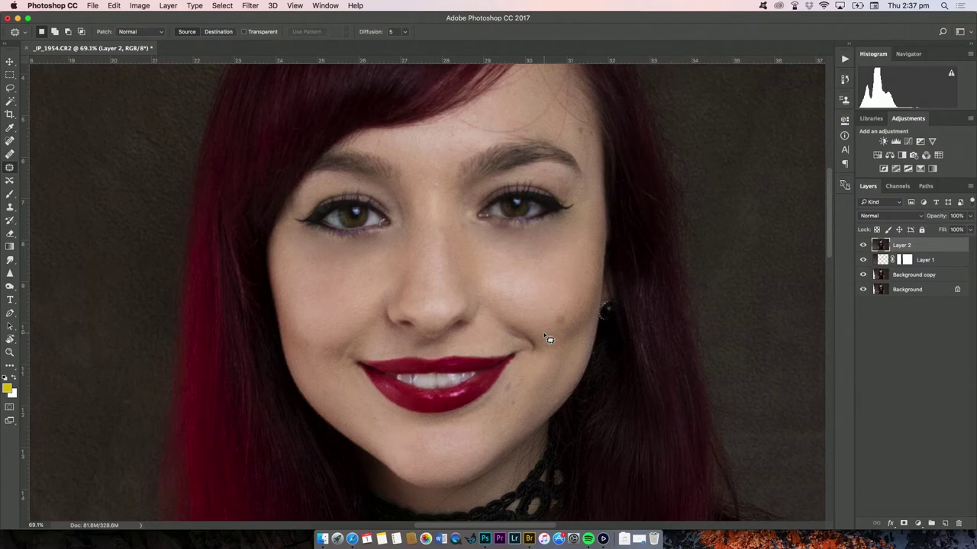
scroll(545, 336, "down", 1)
left_click(970, 217)
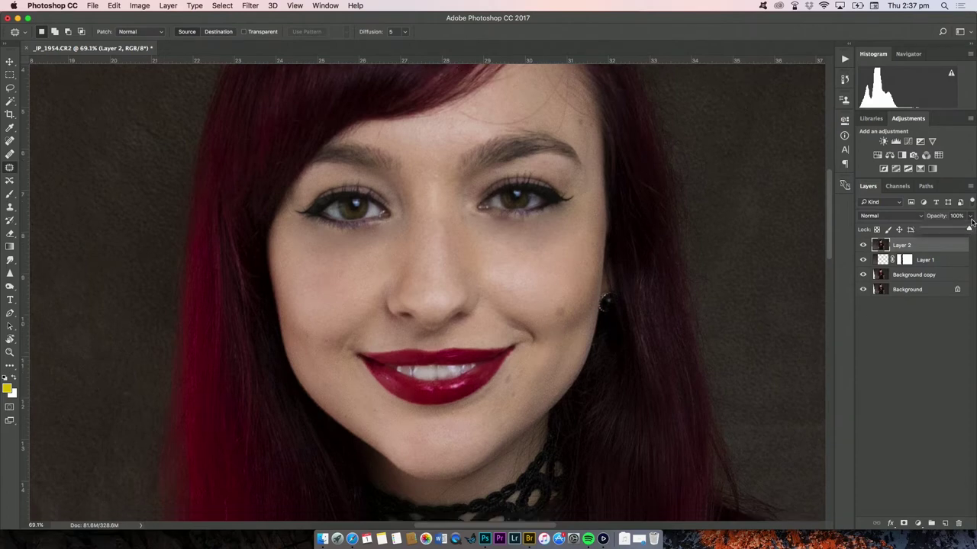
left_click(538, 234)
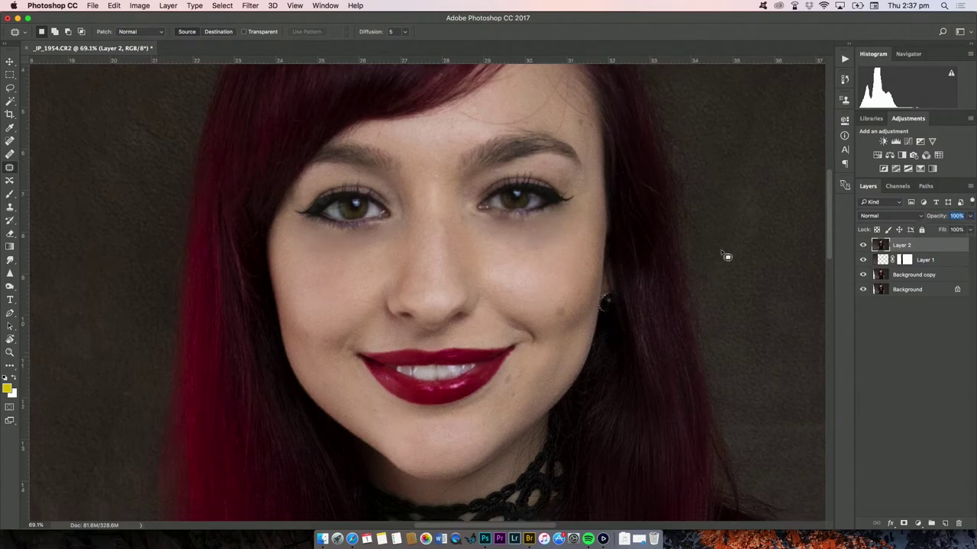
scroll(449, 317, "down", 5)
scroll(449, 317, "up", 4)
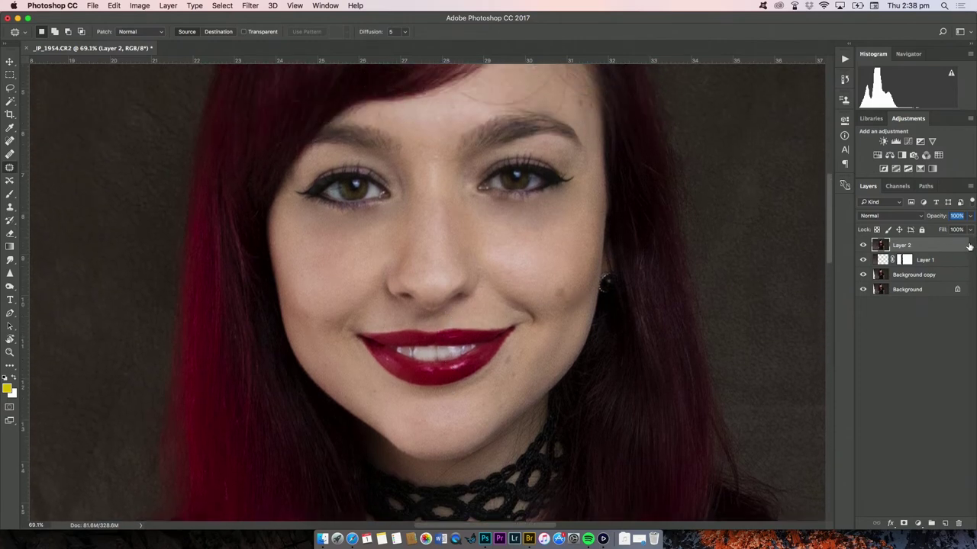
left_click(969, 215)
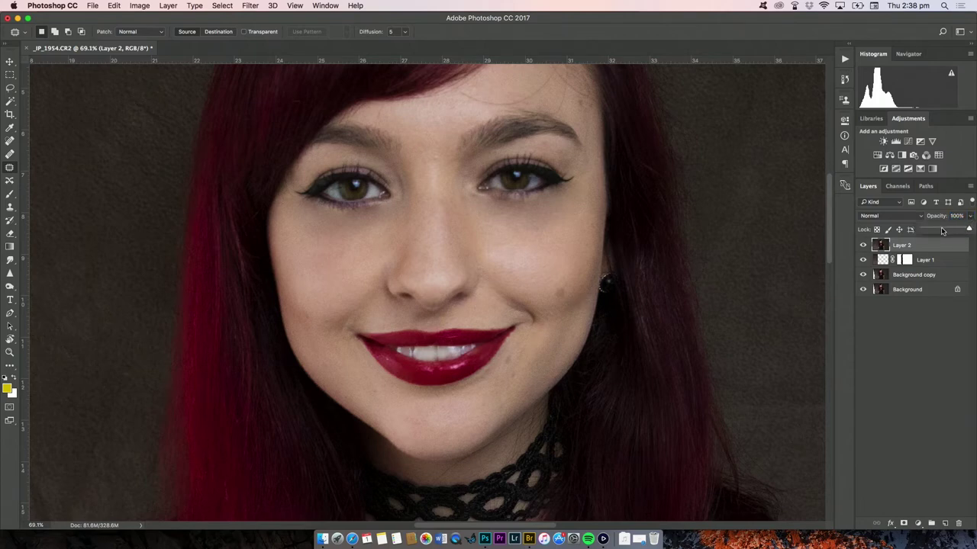
left_click(942, 229)
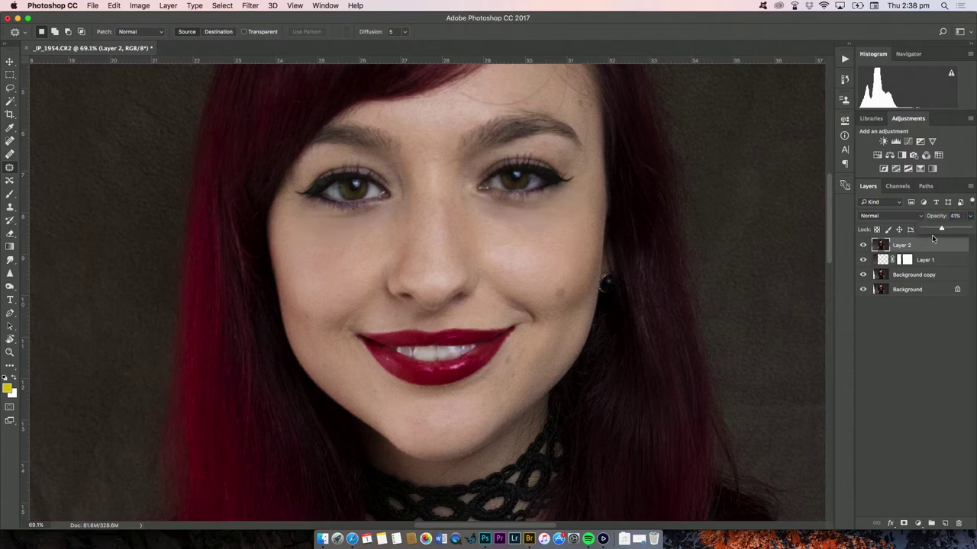
left_click_drag(941, 231, 946, 230)
Step: Toggle Layer 2's visibility repeatedly to compare the face with and without the under-eye patching
left_click(862, 244)
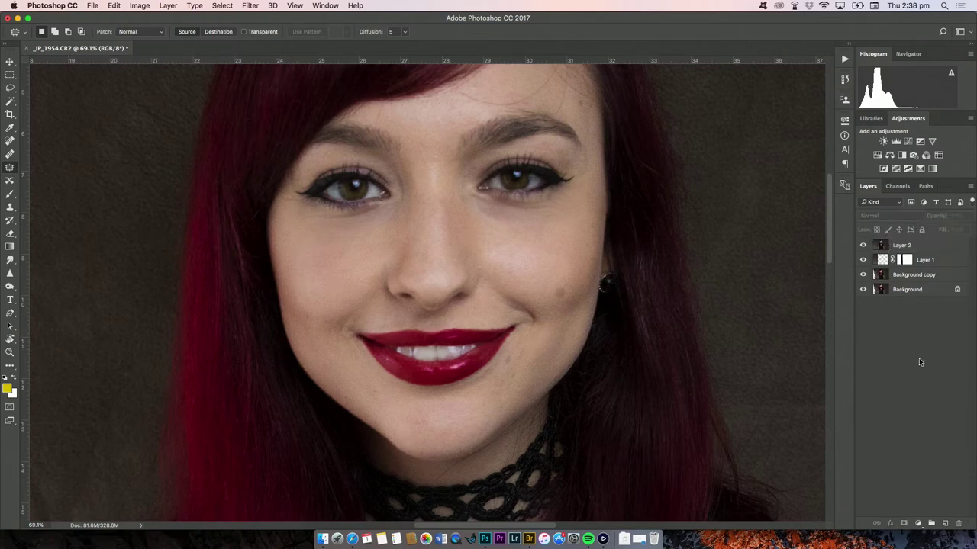
left_click(862, 245)
left_click(863, 245)
left_click(863, 245)
left_click(863, 246)
left_click(863, 246)
left_click(863, 246)
left_click(862, 246)
left_click(864, 247)
left_click(863, 245)
left_click(863, 246)
left_click(863, 246)
left_click(863, 245)
left_click(863, 245)
scroll(603, 260, "up", 4)
scroll(603, 259, "down", 3)
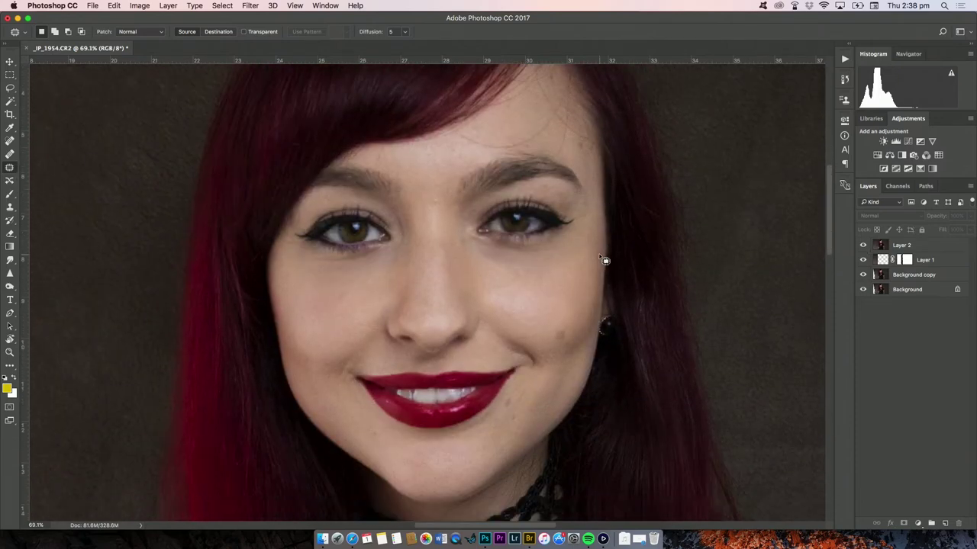
scroll(605, 261, "down", 2)
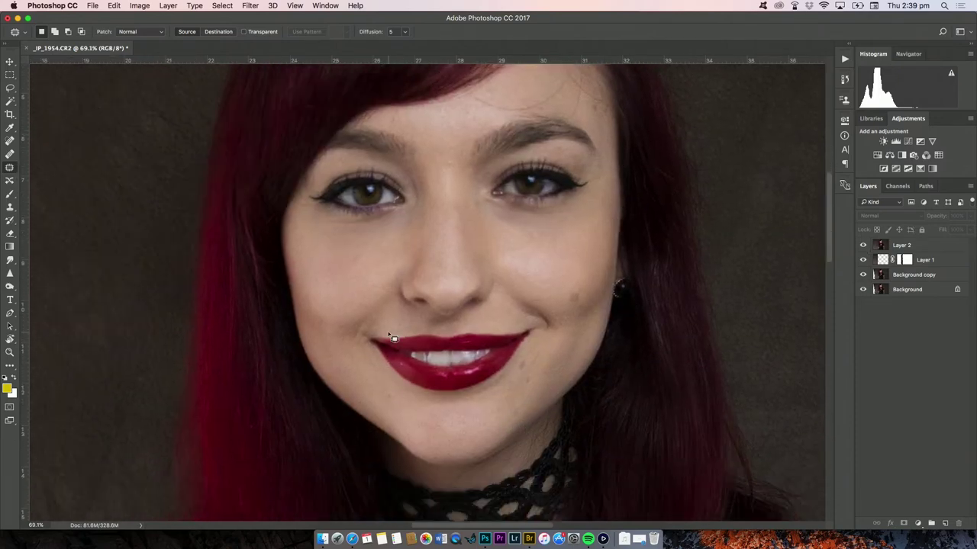
scroll(551, 226, "up", 2)
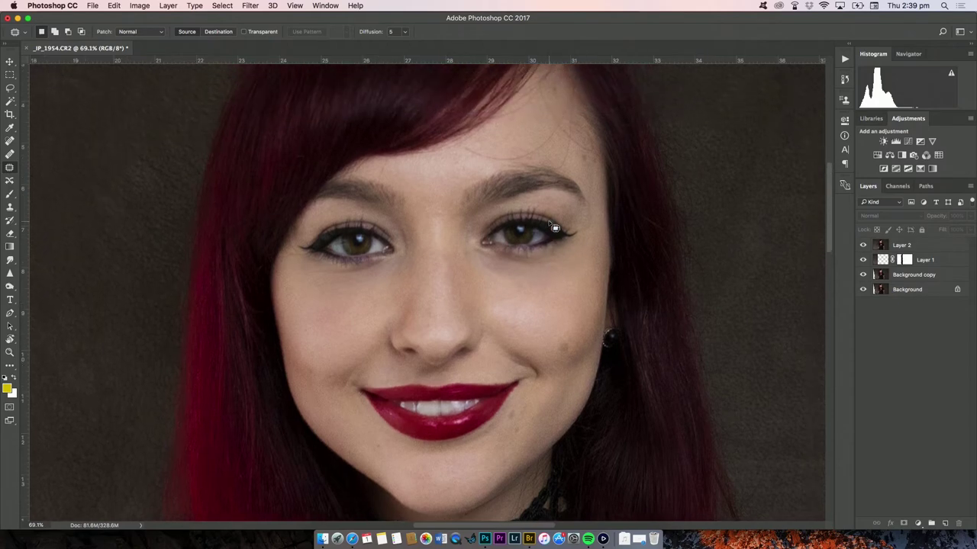
Step: Add a new layer above Layer 2 and stamp all visible layers into it as a composite
left_click(897, 246)
left_click(945, 524)
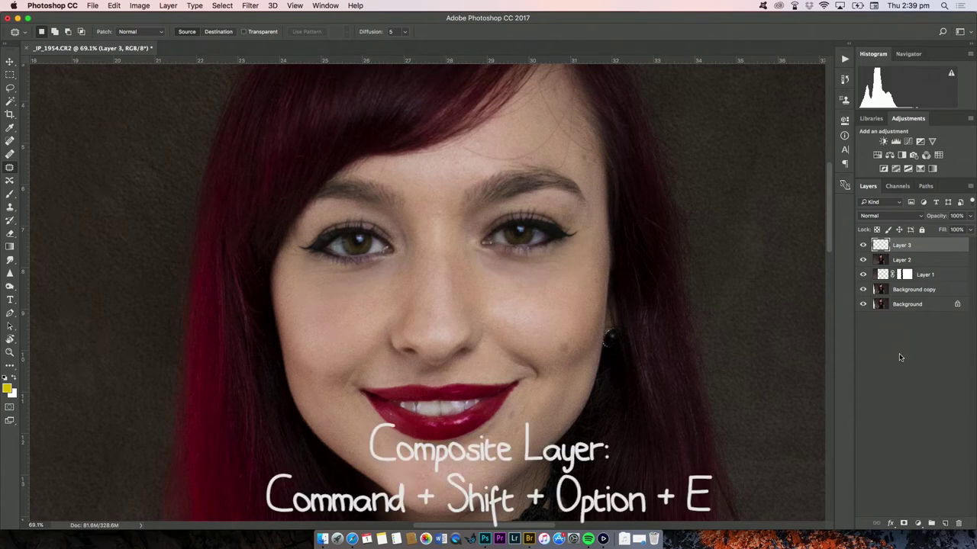
key("super+shift+alt+e")
Step: Set up the Spot Healing Brush in Content-Aware mode with a brush size of 15 px
key("shift+j")
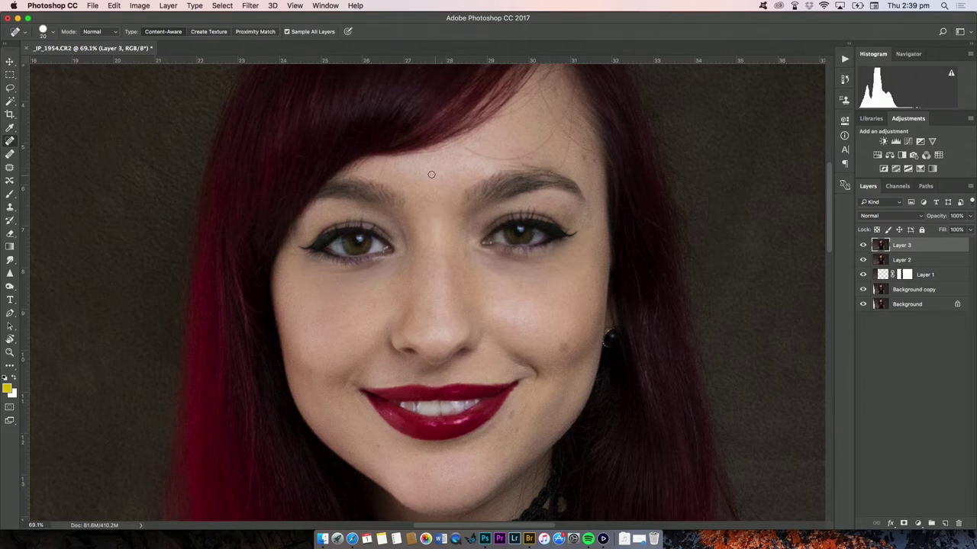
key("bracketright")
key("bracketright")
key("bracketright")
key("bracketleft")
key("bracketleft")
key("bracketleft")
key("bracketright")
key("bracketright")
key("bracketleft")
key("bracketleft")
Step: Heal small marks under the woman's left eye and on the forehead on Layer 3
scroll(534, 260, "down", 1)
left_click_drag(528, 253, 566, 255)
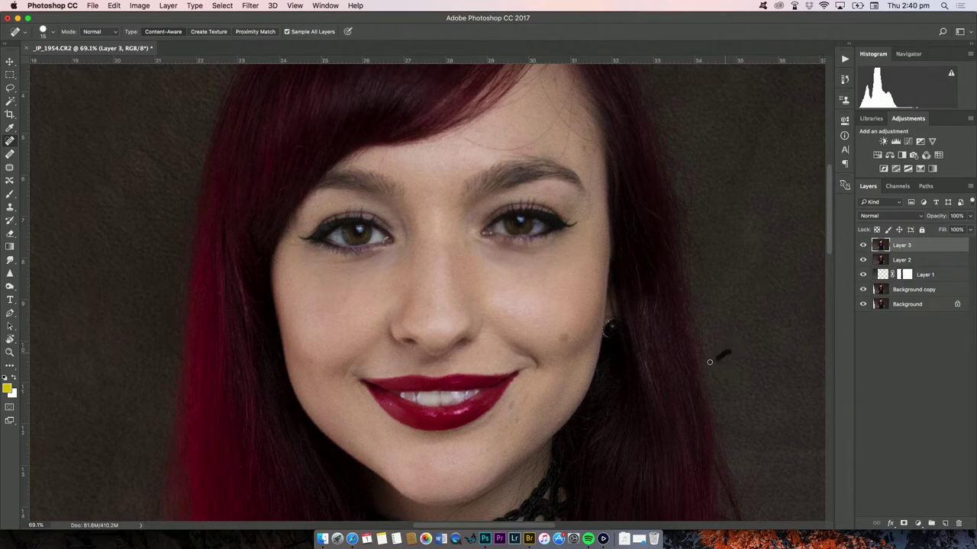
left_click(477, 135)
Step: Heal the faint vertical mark on the woman's left upper arm just below the lace sleeve
scroll(502, 272, "down", 15)
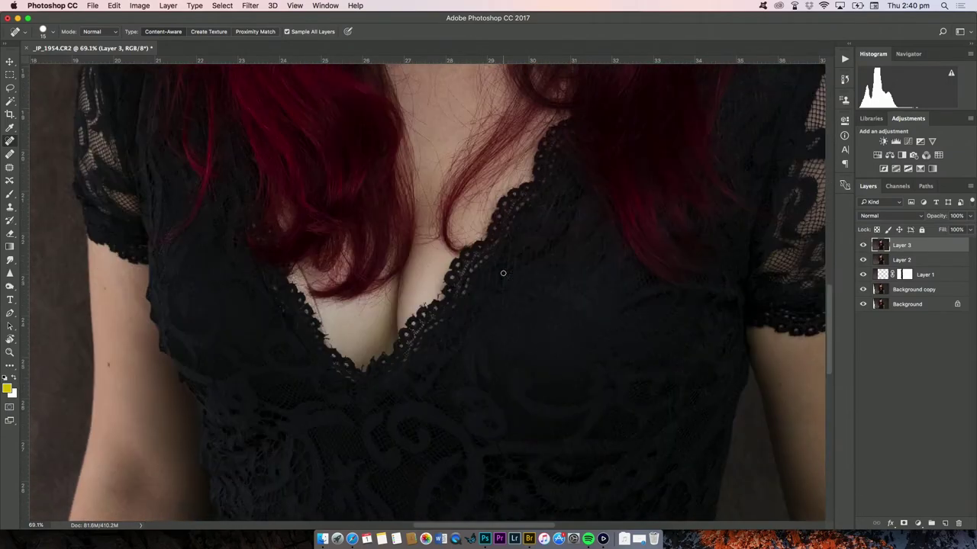
scroll(200, 349, "down", 12)
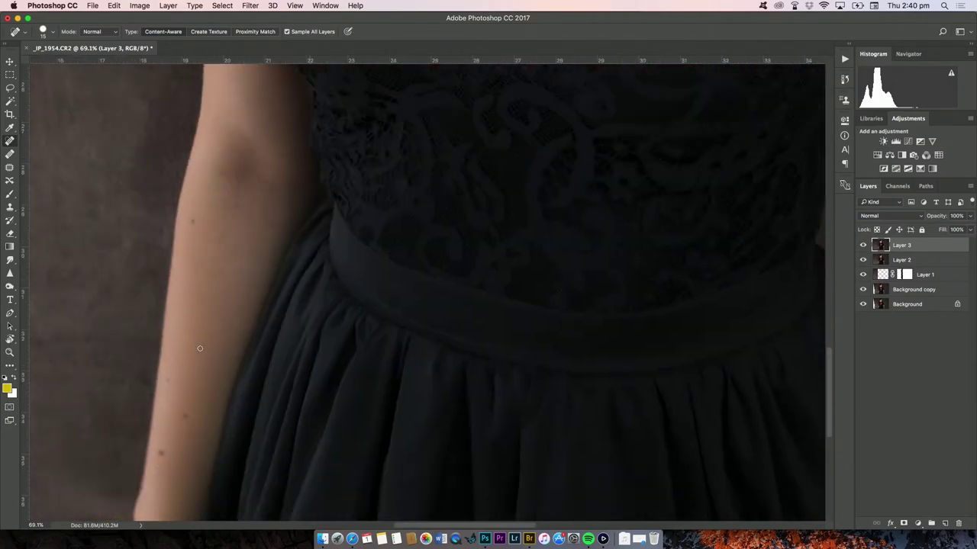
scroll(200, 348, "up", 10)
scroll(200, 348, "right", 5)
scroll(199, 349, "up", 3)
scroll(199, 349, "right", 10)
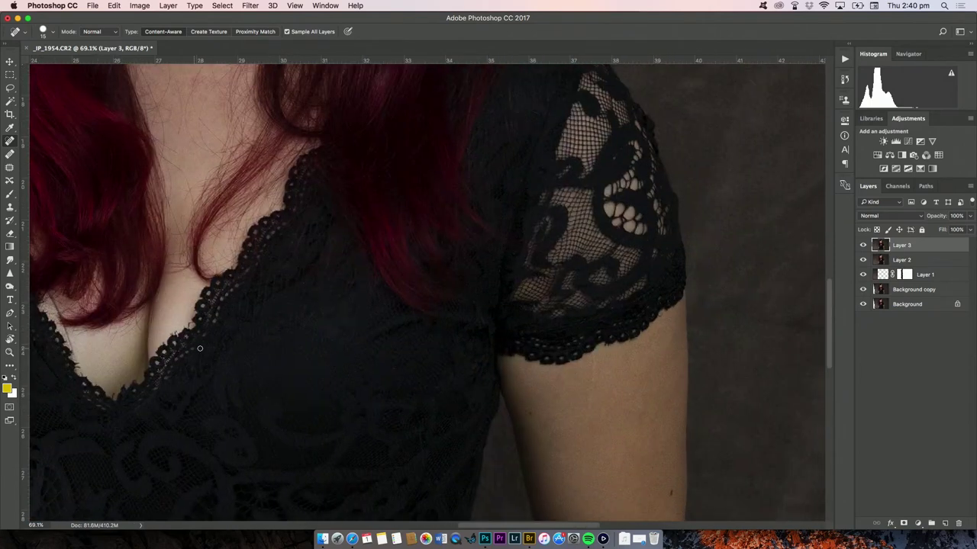
scroll(199, 349, "down", 12)
scroll(200, 349, "up", 10)
scroll(200, 349, "left", 5)
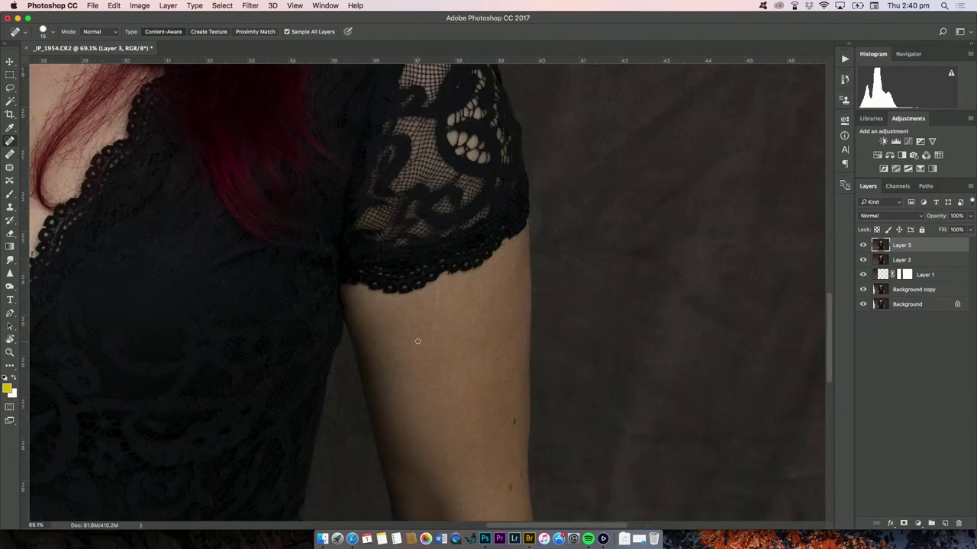
left_click_drag(430, 342, 437, 282)
Step: Heal the fine lines under the outer part of the left eye and around and below the right eye
scroll(419, 373, "up", 10)
scroll(419, 373, "left", 5)
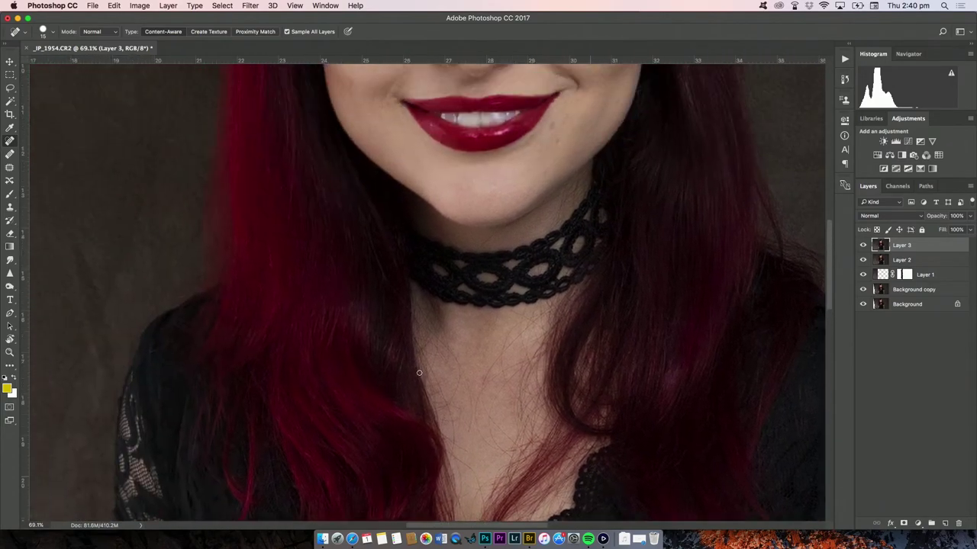
scroll(419, 373, "up", 6)
scroll(419, 373, "right", 3)
left_click_drag(481, 234, 495, 234)
mouse_move(235, 241)
left_mouse_down()
mouse_move(270, 239)
mouse_move(245, 222)
left_mouse_up()
left_click_drag(254, 254, 283, 247)
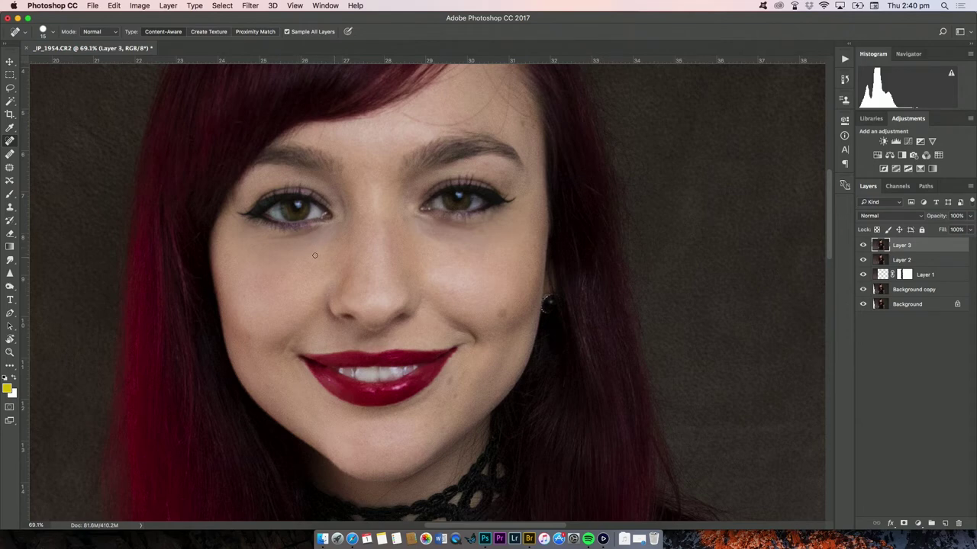
left_click_drag(260, 236, 246, 244)
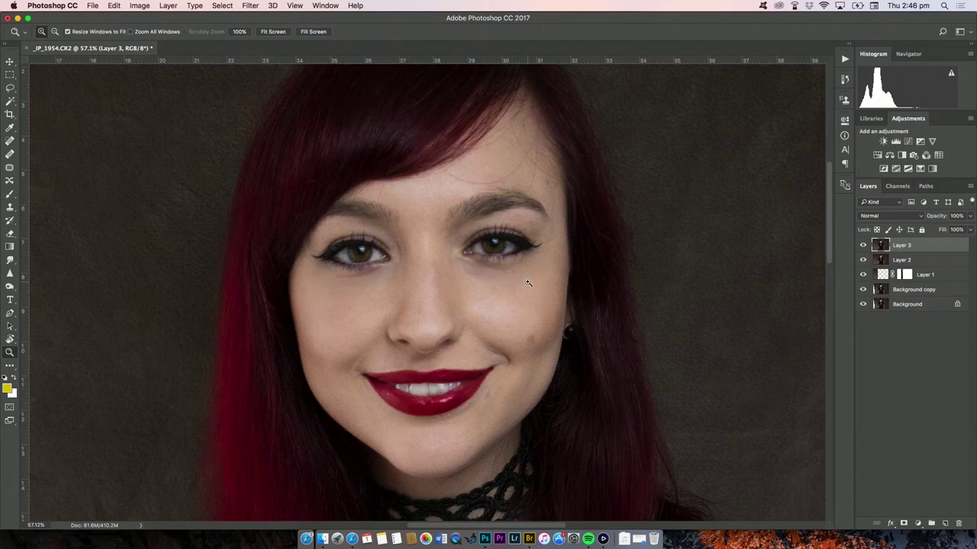
Step: Add a new layer above Layer 3 and fill it with 50% Gray in Normal mode at 100% opacity
left_click(946, 525)
left_click(114, 6)
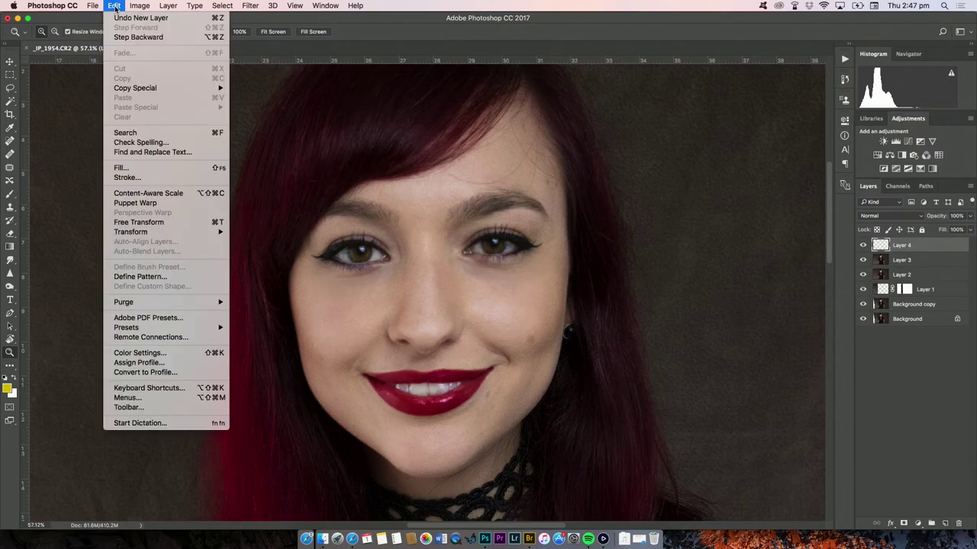
left_click(122, 169)
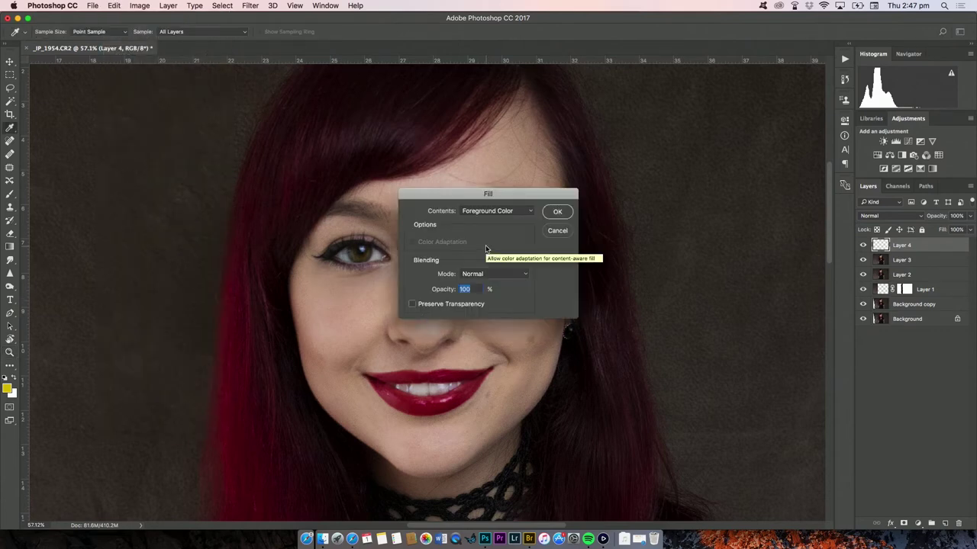
left_click(499, 214)
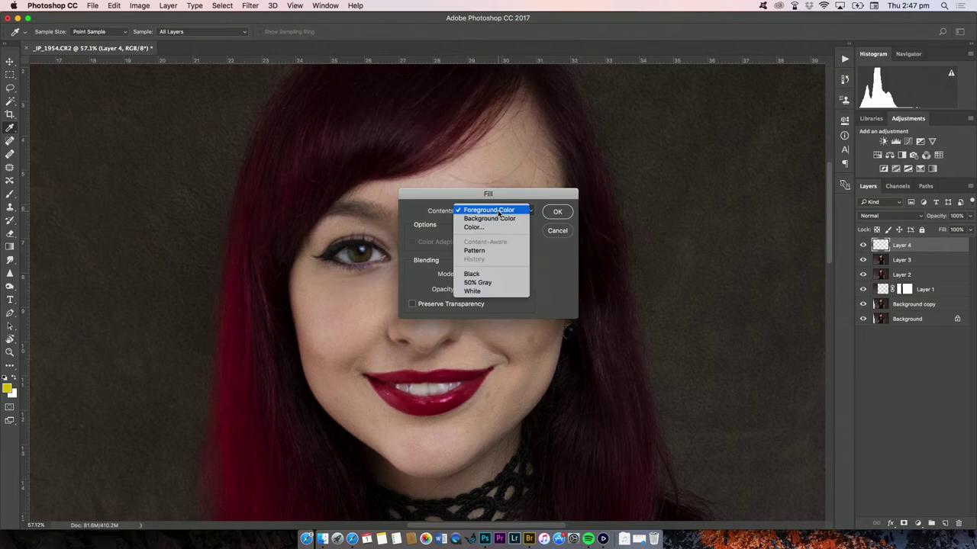
left_click(484, 283)
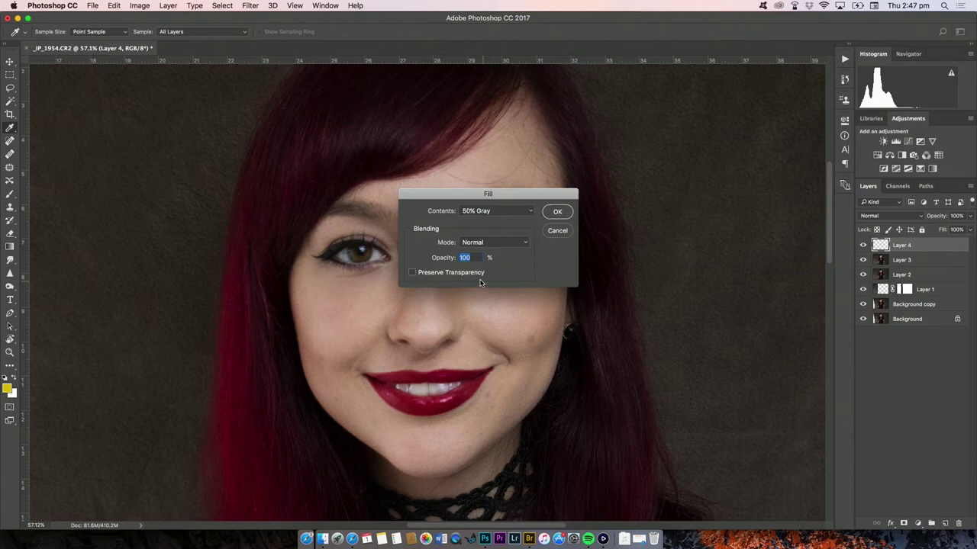
left_click(560, 212)
key("z")
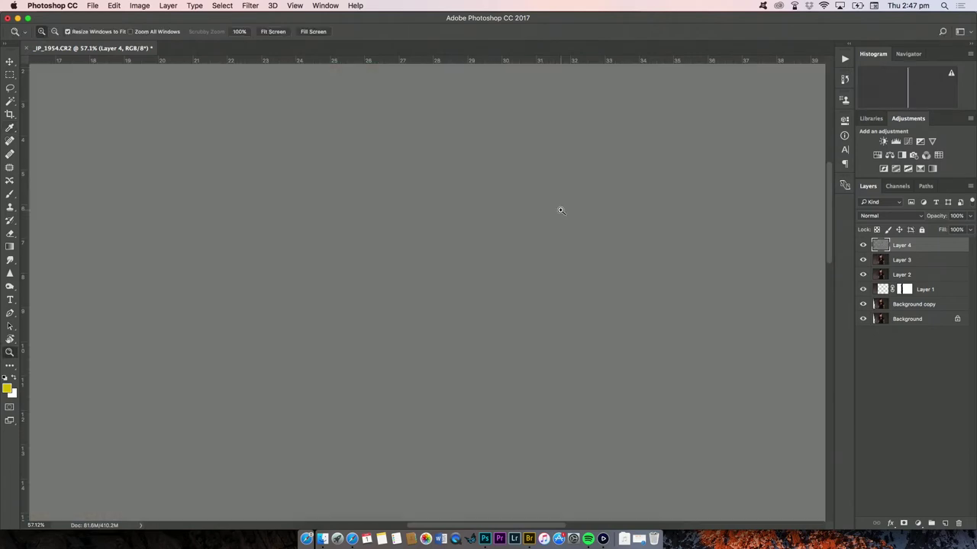
Step: Set the gray layer's blending mode to Overlay and compare the portrait with that layer hidden and shown
left_click(908, 216)
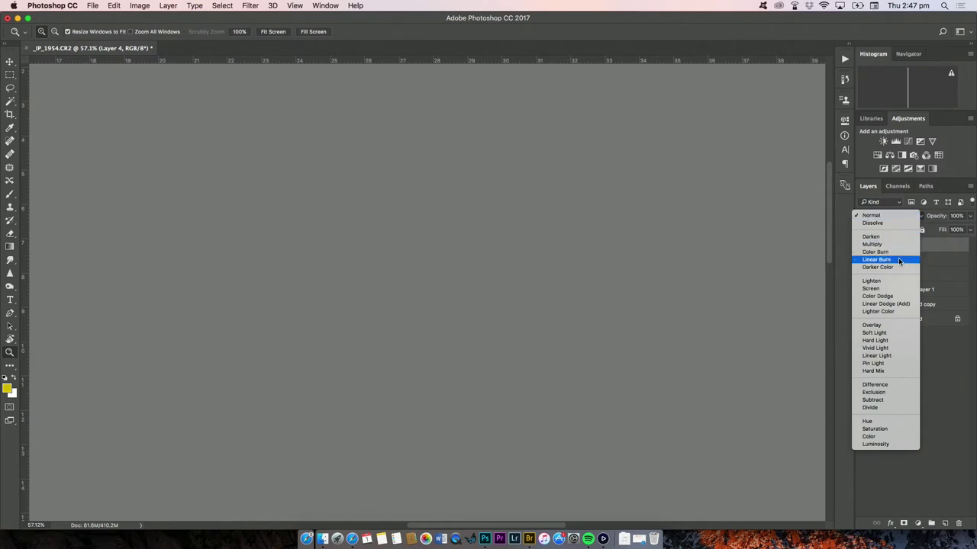
left_click(881, 326)
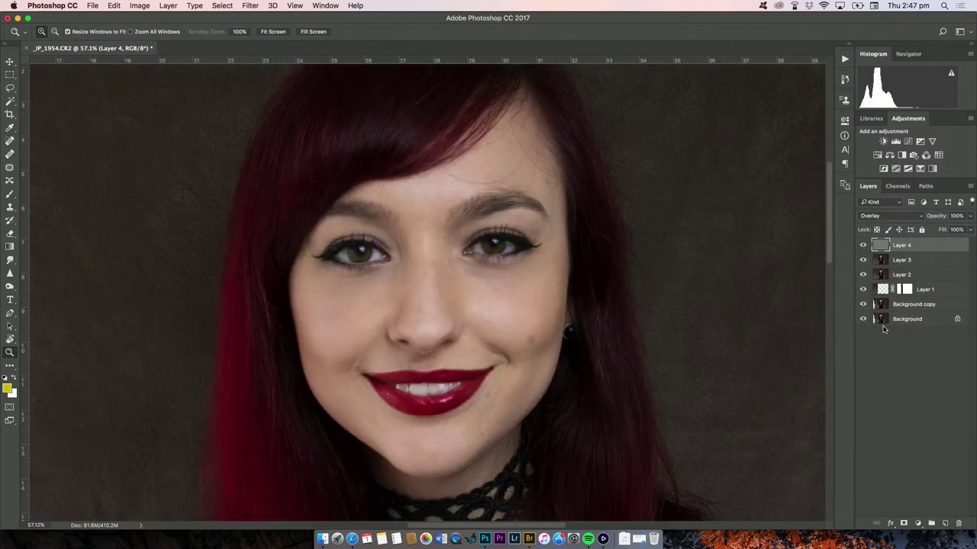
left_click(863, 246)
left_click(904, 262)
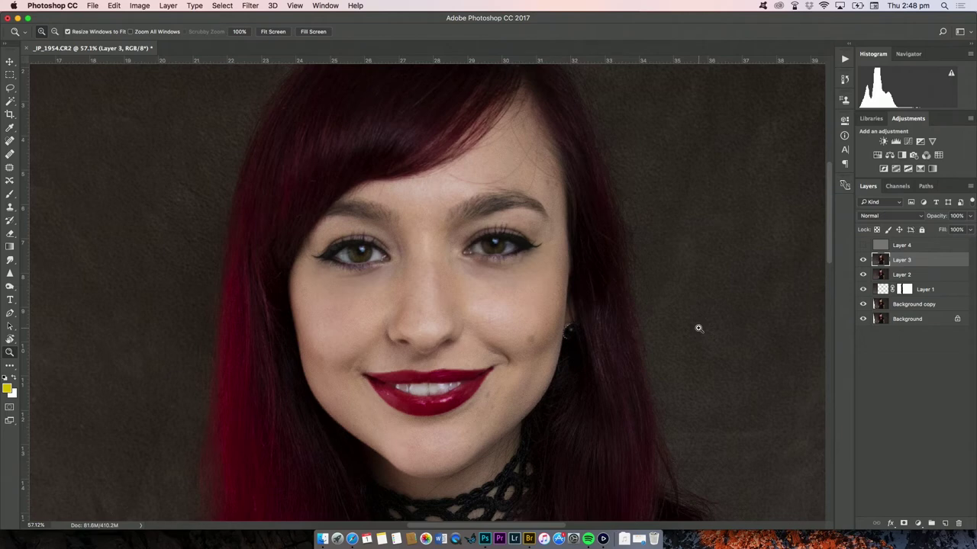
left_click(904, 246)
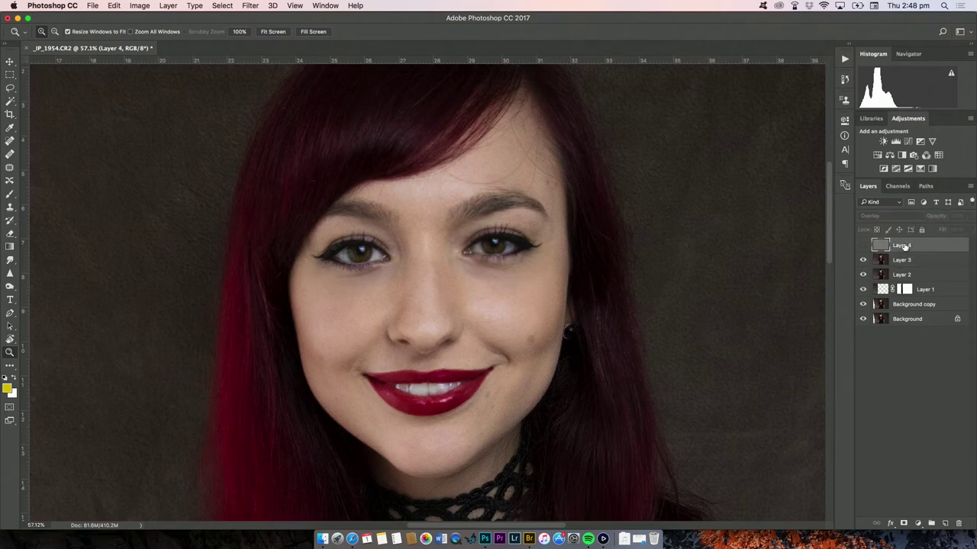
left_click(863, 245)
Step: Darken the edge of the woman's left cheek down to the jaw with the Burn Tool at Midtones and 14% exposure
left_click(10, 286)
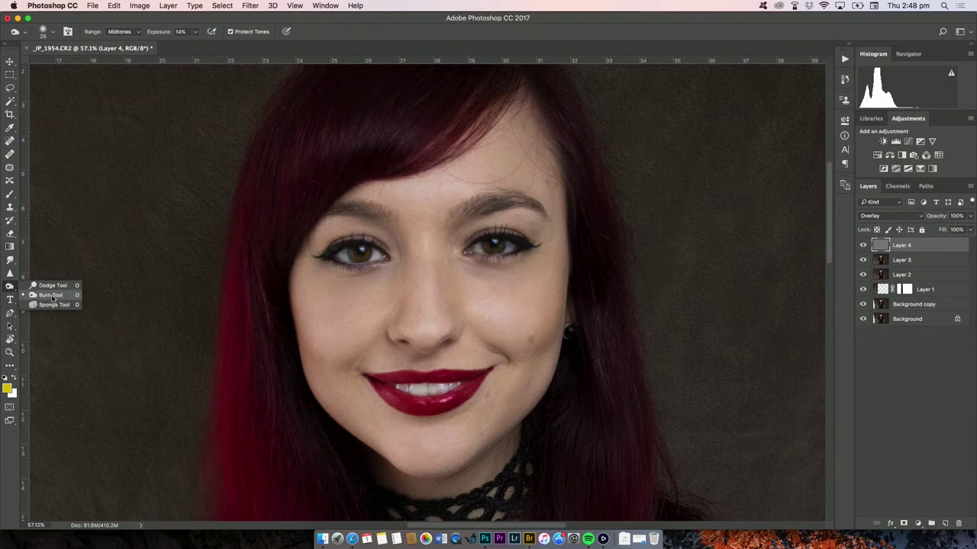
left_click(53, 286)
key("bracketright")
key("bracketright")
key("bracketright")
key("bracketright")
key("bracketright")
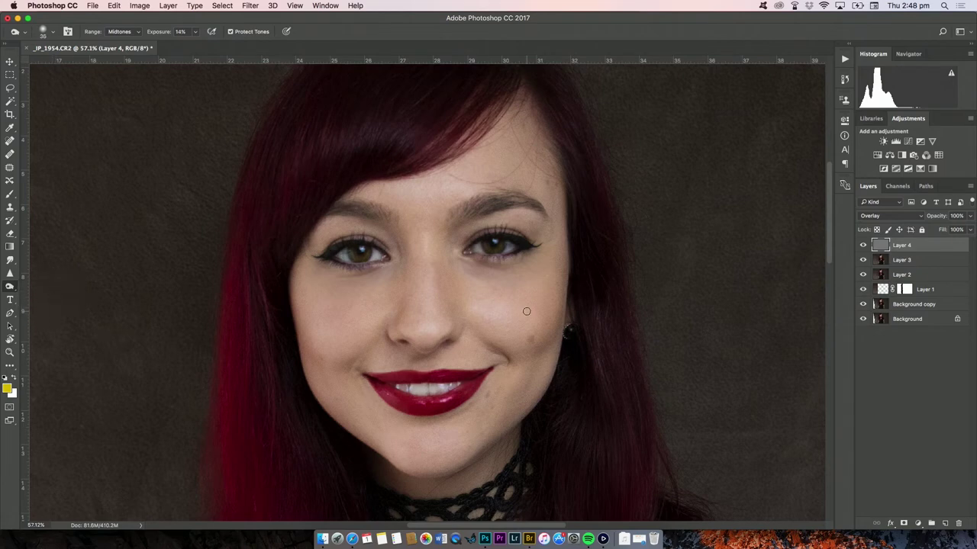
key("bracketright")
key("bracketright")
key("bracketright")
key("bracketright")
key("bracketright")
key("bracketright")
key("bracketright")
key("bracketright")
key("bracketleft")
key("bracketleft")
key("bracketleft")
mouse_move(543, 323)
left_mouse_down()
mouse_move(564, 245)
mouse_move(561, 311)
mouse_move(541, 318)
mouse_move(565, 344)
mouse_move(558, 378)
mouse_move(526, 429)
left_mouse_up()
Step: Burn along the jawline and beneath the chin with a 90 px brush
key("bracketleft")
key("bracketleft")
key("bracketleft")
key("bracketleft")
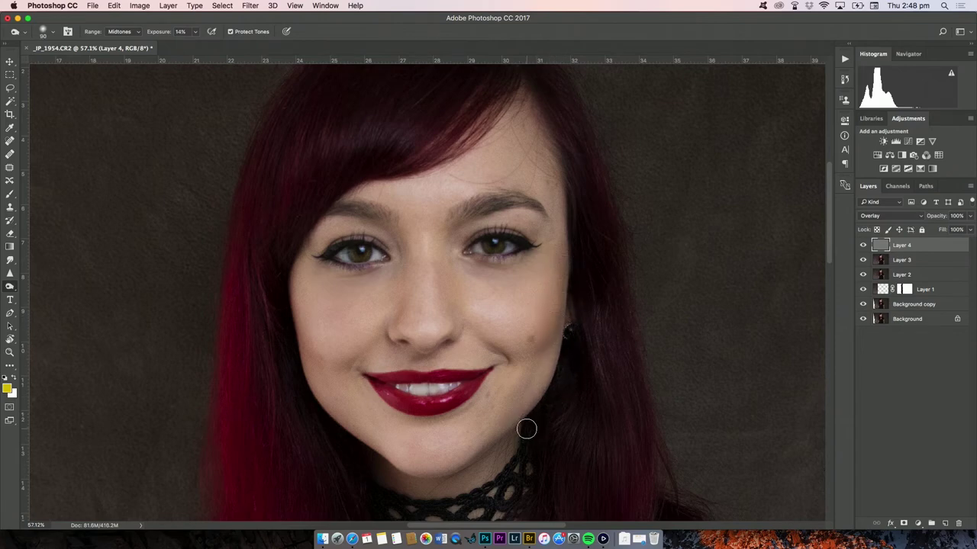
mouse_move(512, 433)
left_mouse_down()
mouse_move(454, 479)
mouse_move(398, 476)
mouse_move(349, 445)
left_mouse_up()
Step: Burn the outer edge of the woman's right cheek and in towards the nose with a 135 px brush
key("bracketright")
key("bracketright")
key("bracketright")
mouse_move(281, 272)
left_mouse_down()
mouse_move(301, 335)
mouse_move(332, 355)
mouse_move(308, 336)
mouse_move(294, 279)
mouse_move(300, 225)
mouse_move(289, 412)
mouse_move(365, 365)
mouse_move(401, 304)
left_mouse_up()
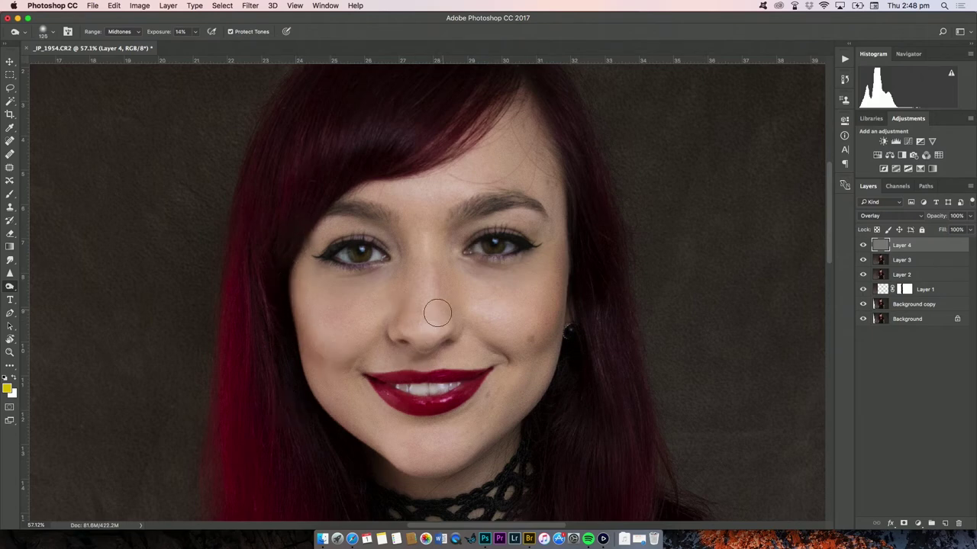
Step: Burn around both eyes and over the left eyebrow with a 60 px brush, and check the strokes in the history
key("bracketleft")
key("bracketleft")
left_click(845, 79)
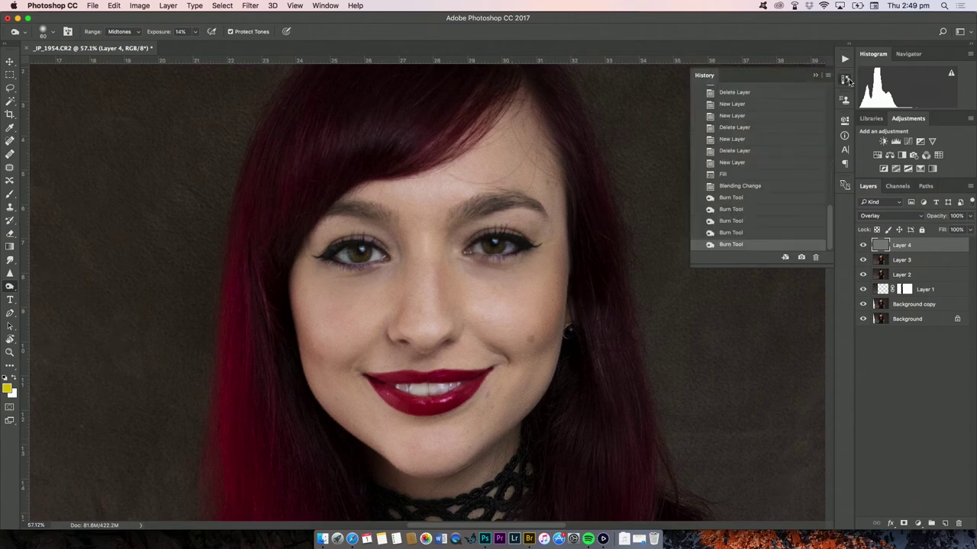
left_click(815, 75)
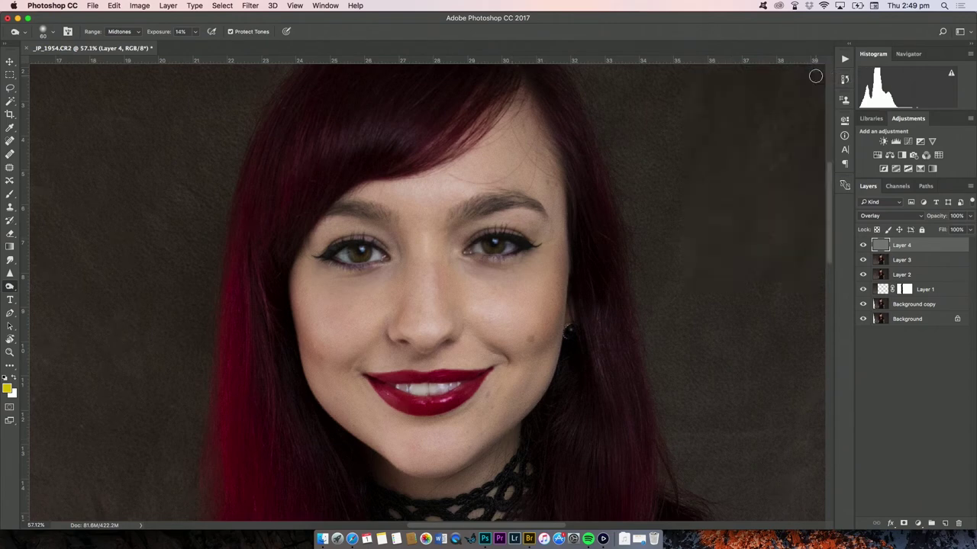
mouse_move(464, 242)
left_mouse_down()
mouse_move(503, 229)
mouse_move(540, 243)
left_mouse_up()
mouse_move(389, 250)
left_mouse_down()
mouse_move(346, 236)
mouse_move(311, 254)
mouse_move(367, 235)
left_mouse_up()
left_click_drag(472, 209, 535, 208)
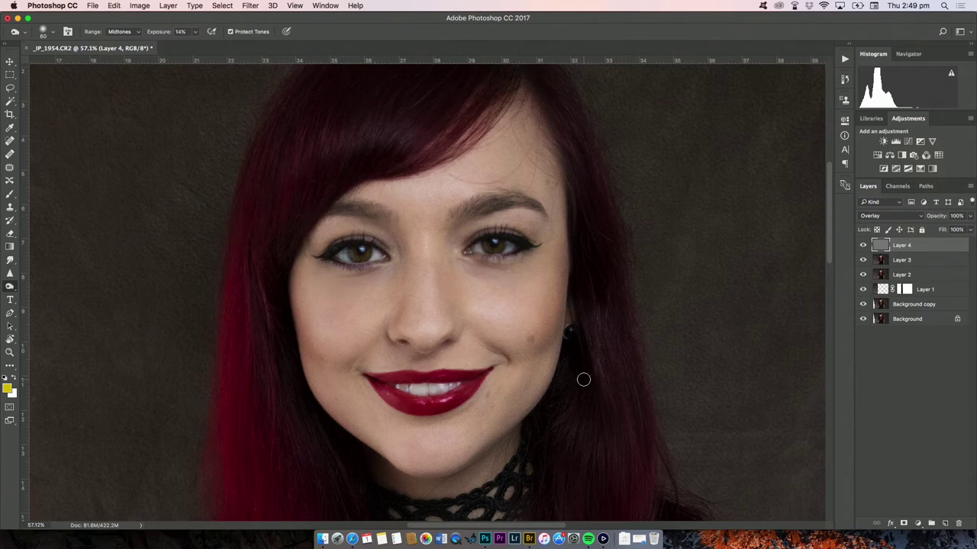
left_click(846, 81)
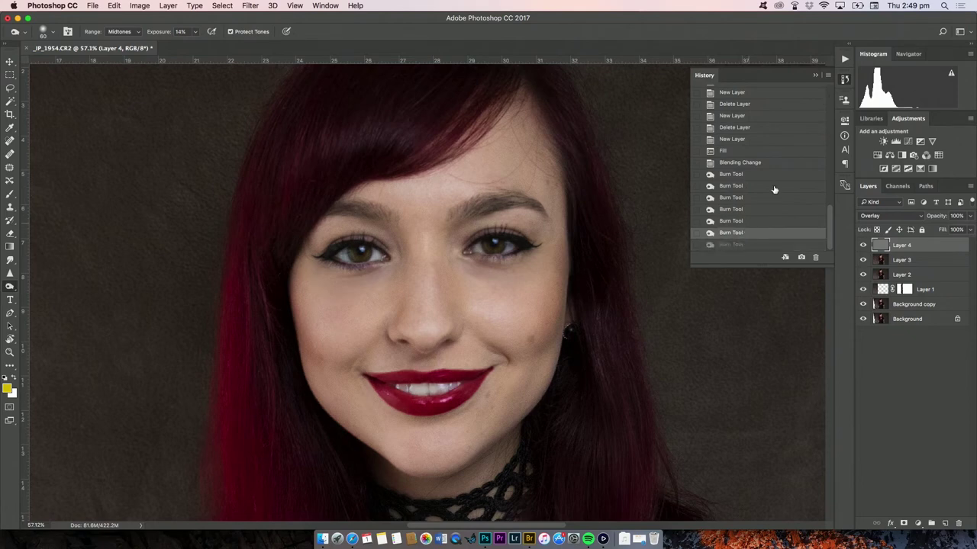
left_click(816, 76)
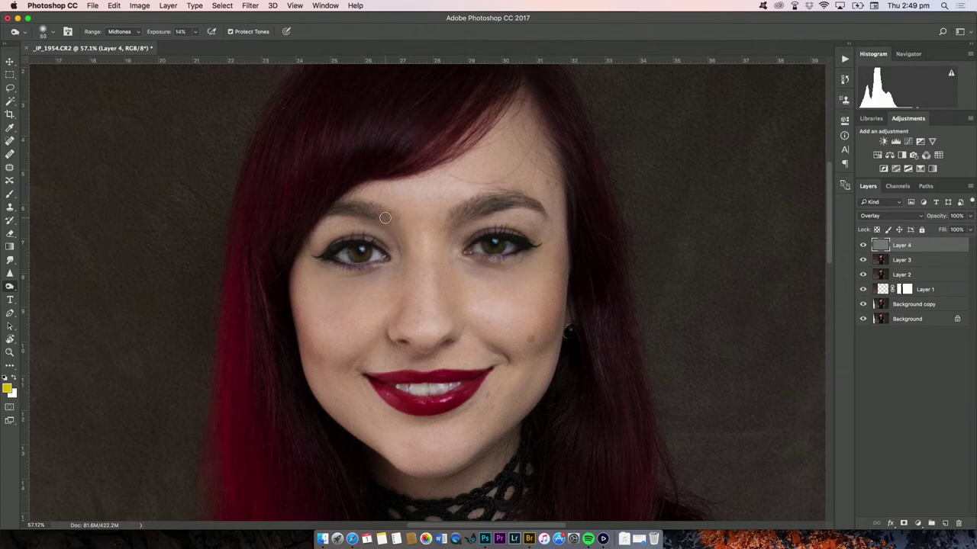
Step: Review the burned shading by examining the face, neckline and arms of the portrait
key("bracketleft")
scroll(575, 330, "left", 2)
scroll(575, 330, "down", 1)
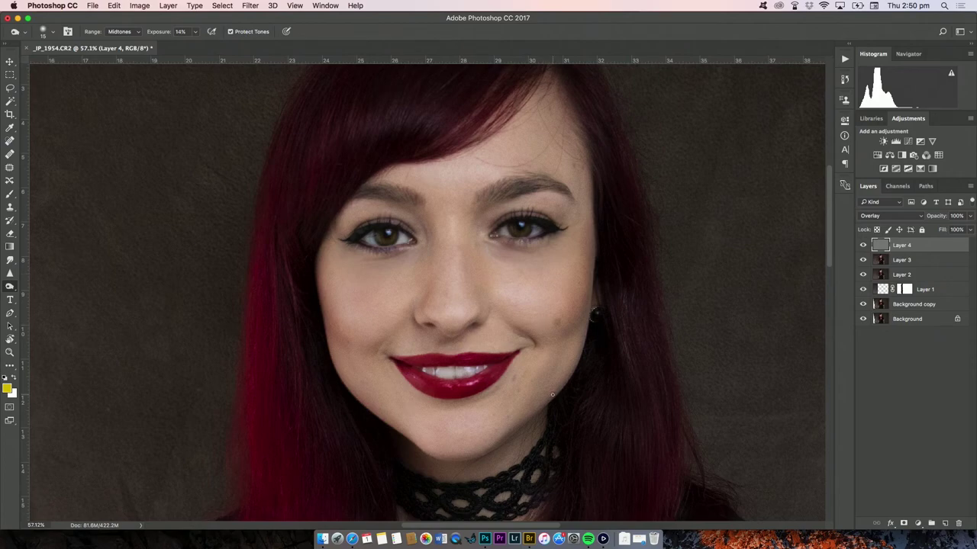
scroll(655, 348, "down", 15)
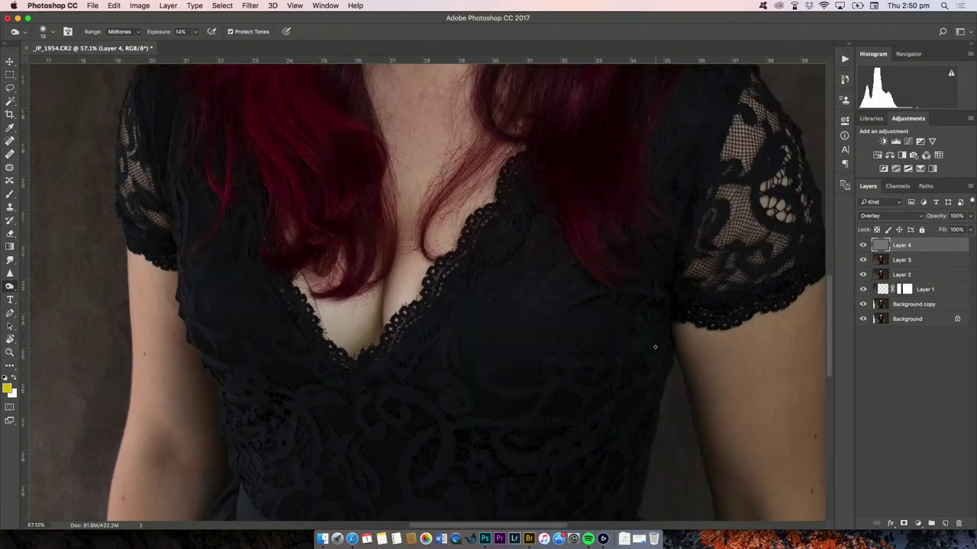
scroll(654, 347, "up", 15)
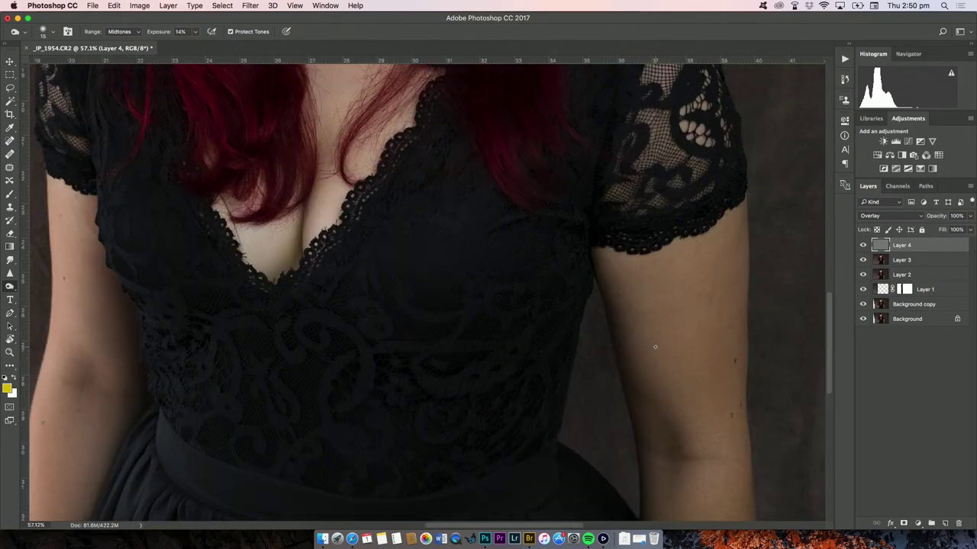
scroll(655, 348, "up", 5)
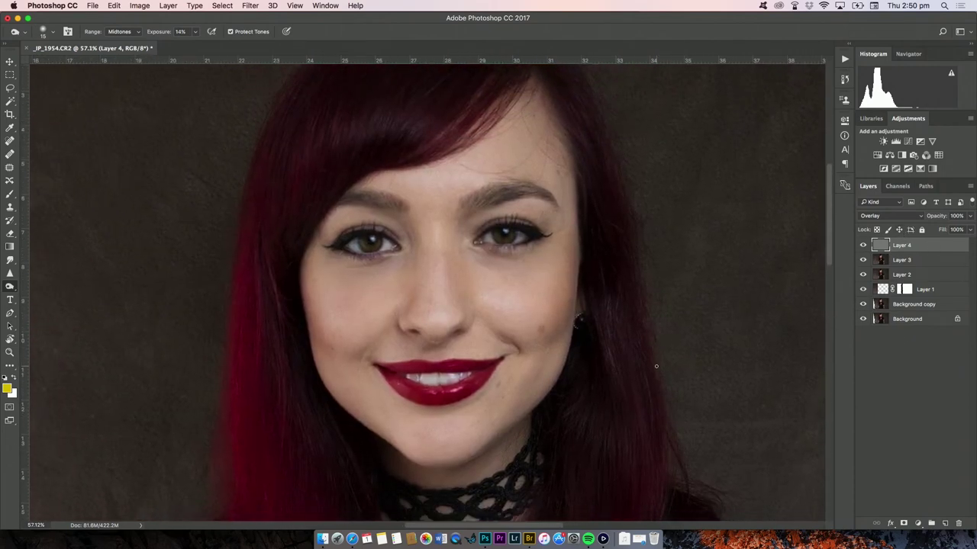
scroll(655, 366, "down", 8)
scroll(655, 367, "up", 8)
scroll(655, 366, "down", 2)
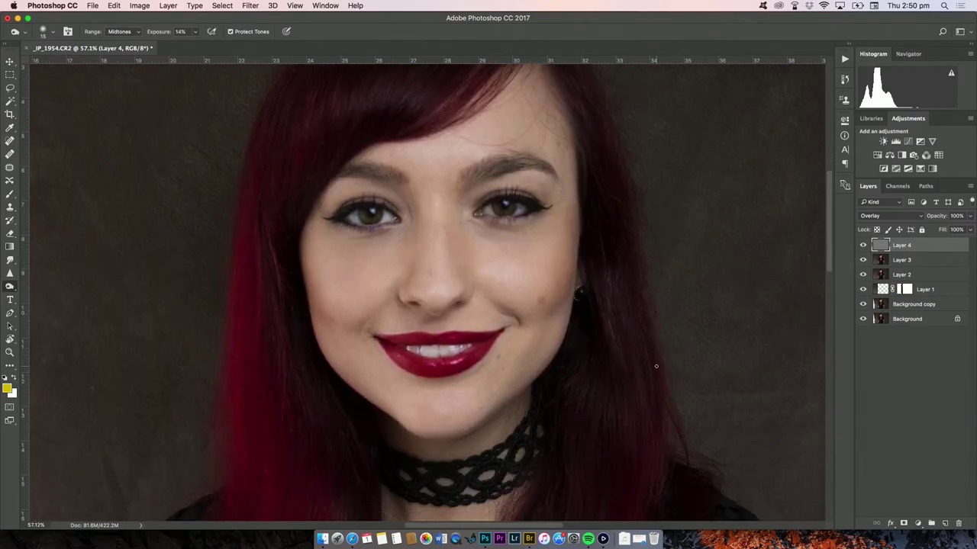
Step: Lower the opacity of the gray Overlay layer to 47%
left_click(970, 217)
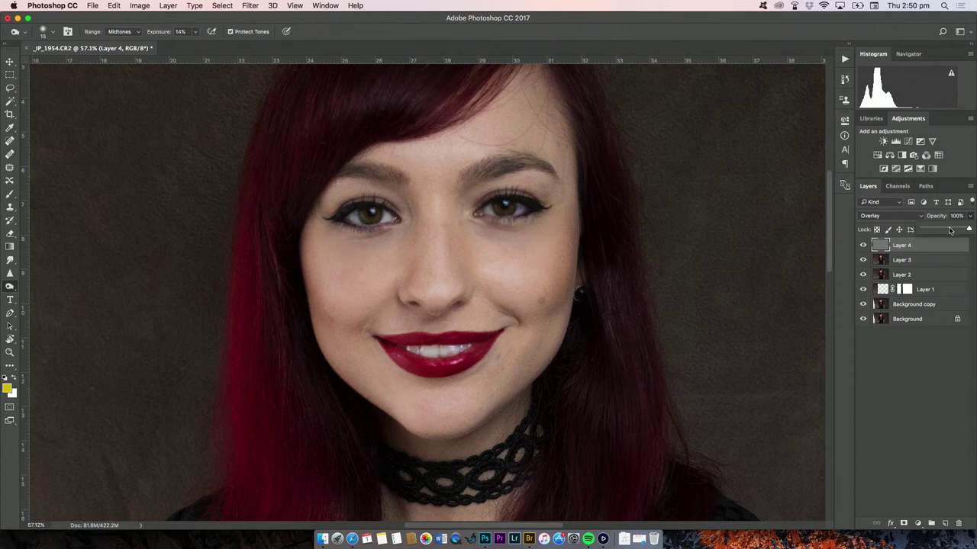
left_click(970, 216)
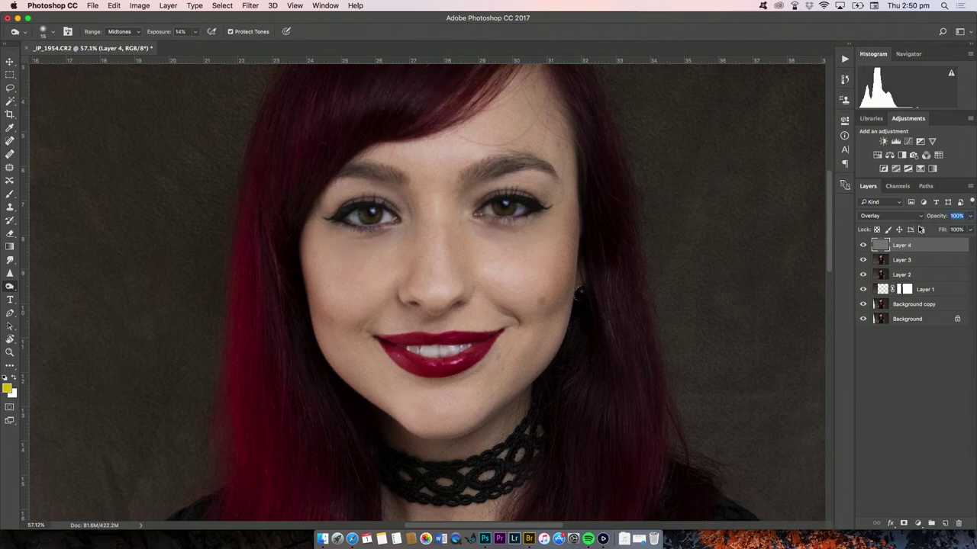
left_click(970, 217)
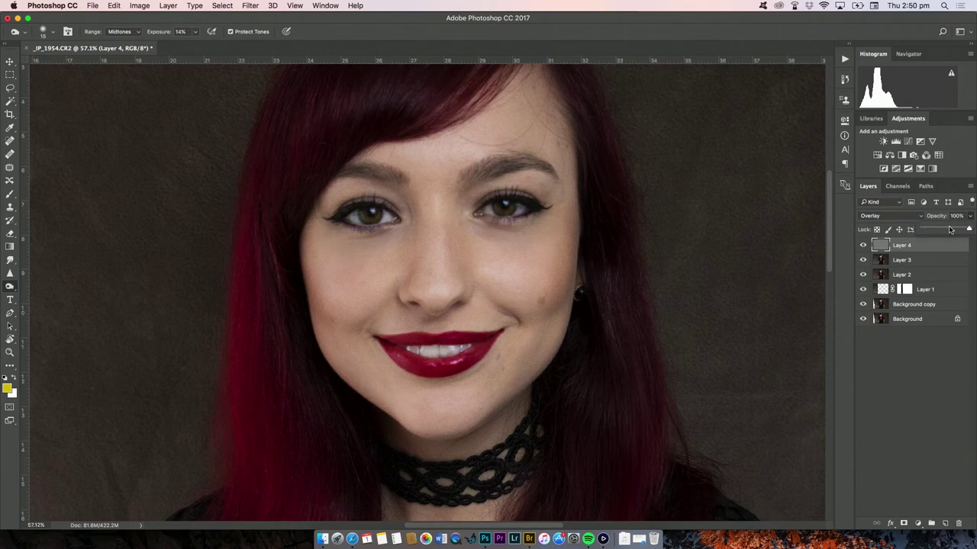
left_click(945, 230)
Step: Compare the portrait with and without the burn layer by toggling Layer 4's visibility
left_click(864, 246)
left_click(864, 246)
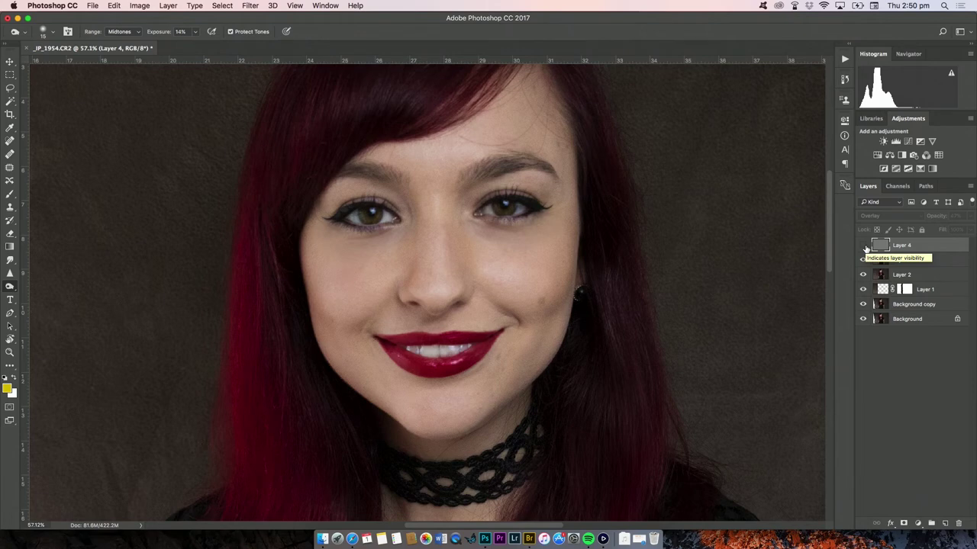
left_click(865, 246)
left_click(864, 246)
left_click(864, 246)
left_click(864, 247)
left_click(865, 246)
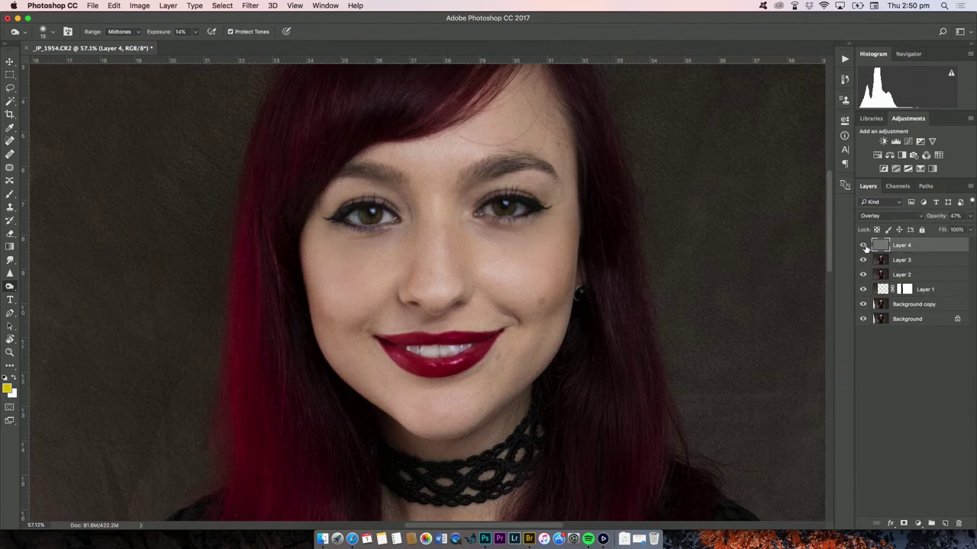
Step: Set Layer 4's opacity to 88% and compare the burn effect with the layer hidden and shown
left_click(971, 216)
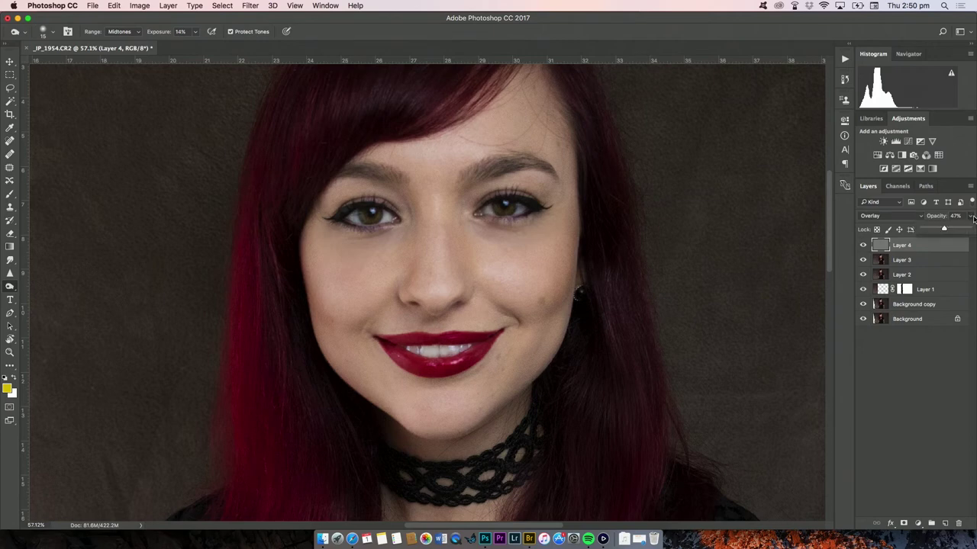
left_click_drag(966, 229, 960, 225)
left_click(863, 245)
left_click(863, 245)
left_click(863, 245)
left_click(862, 245)
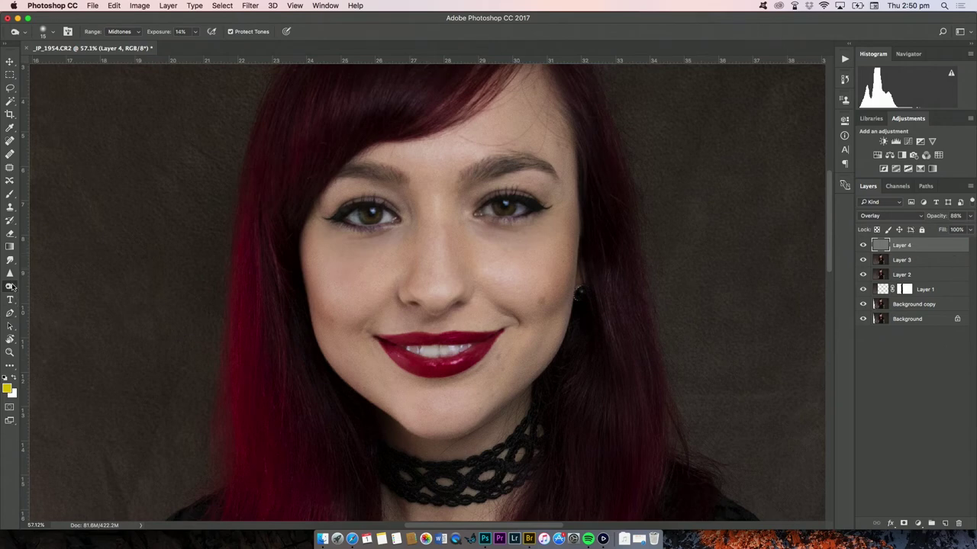
Step: Lighten the skin under both eyes with the Dodge Tool at Midtones, 15% exposure and 150 px, and undo the last stroke
right_click(12, 287)
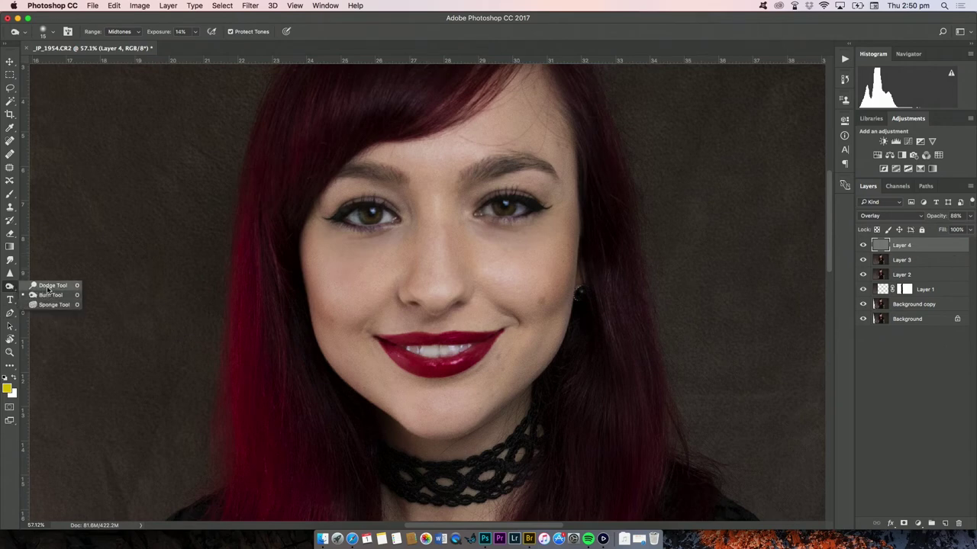
left_click(48, 296)
key("bracketright")
key("bracketright")
key("bracketright")
key("bracketright")
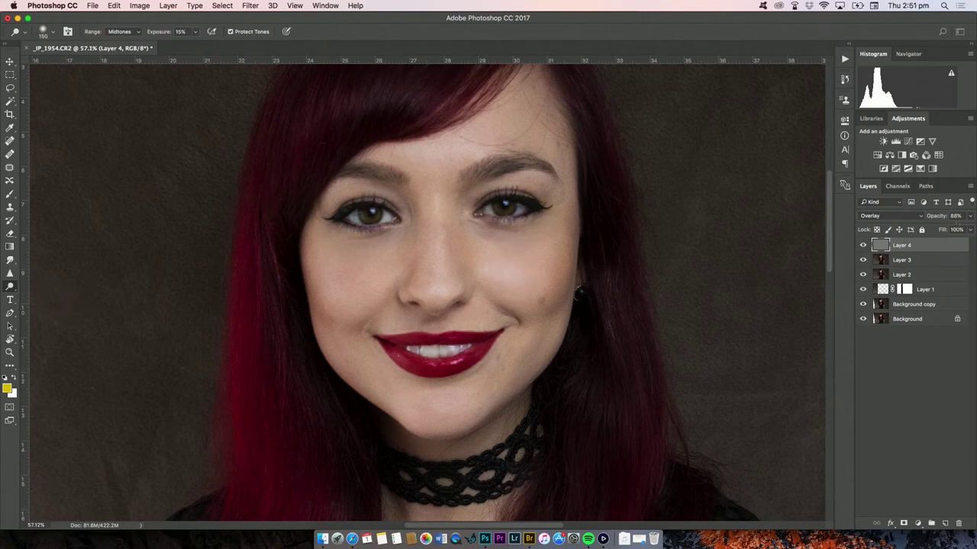
mouse_move(519, 244)
left_mouse_down()
mouse_move(486, 239)
mouse_move(547, 226)
mouse_move(507, 263)
left_mouse_up()
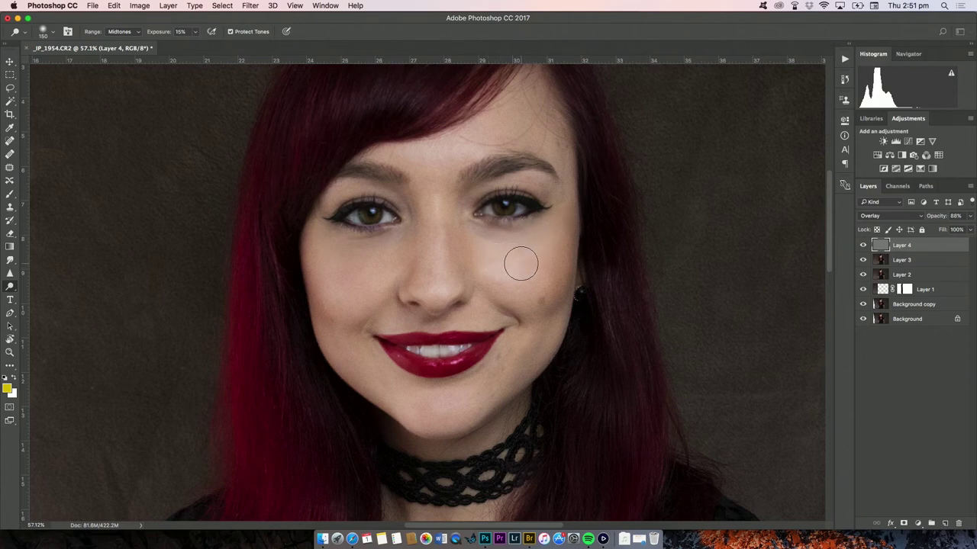
mouse_move(351, 248)
left_mouse_down()
mouse_move(385, 247)
mouse_move(377, 257)
mouse_move(335, 256)
mouse_move(368, 270)
mouse_move(388, 249)
left_mouse_up()
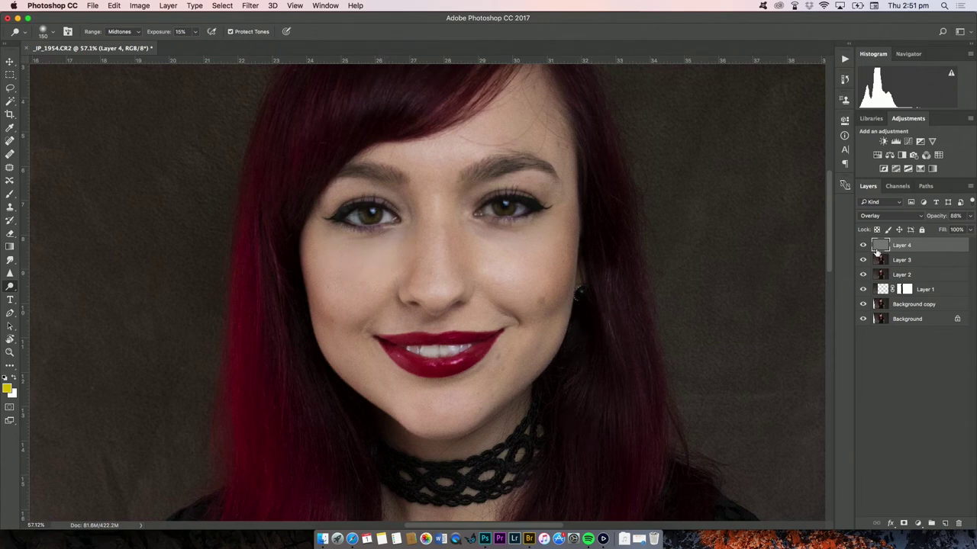
key("super+z")
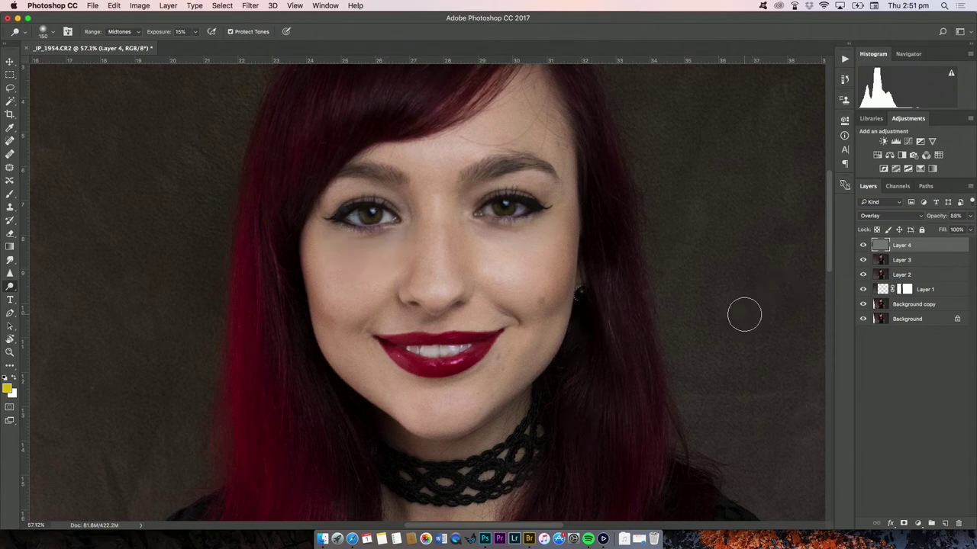
Step: Revert the portrait to the history state just before the last Dodge Tool stroke
left_click(845, 79)
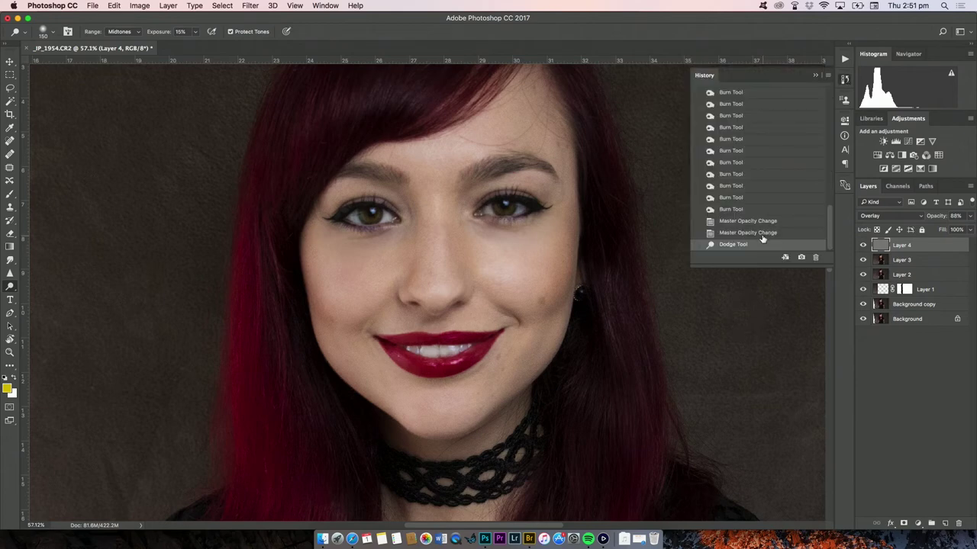
left_click(755, 232)
left_click(844, 79)
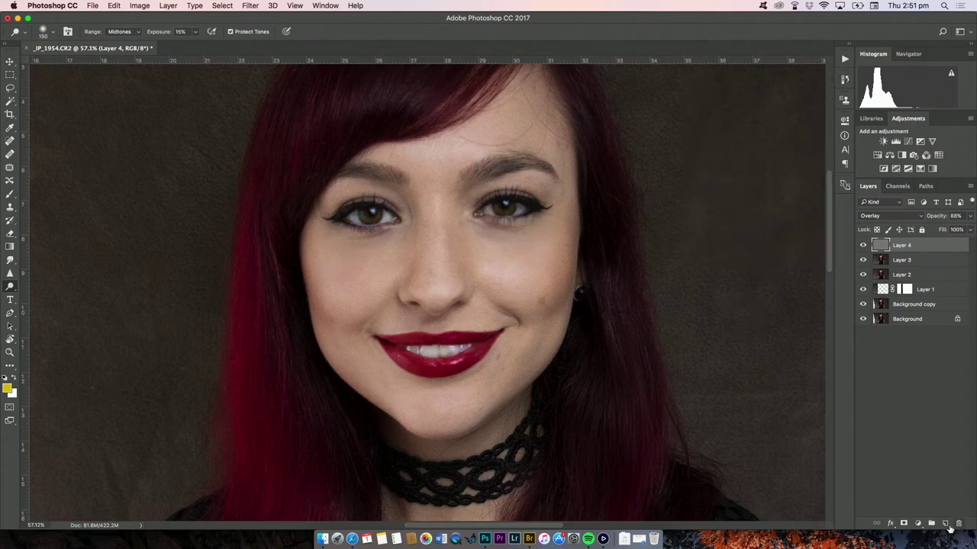
left_click(844, 79)
Step: Run the 50% Grey Layer action to add a new gray layer above Layer 4
left_click(845, 61)
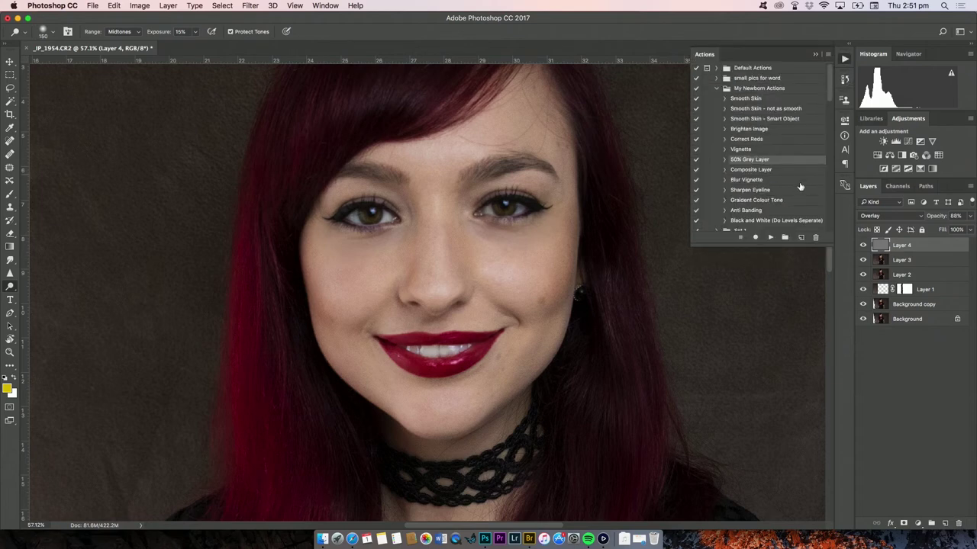
left_click(770, 238)
left_click(815, 54)
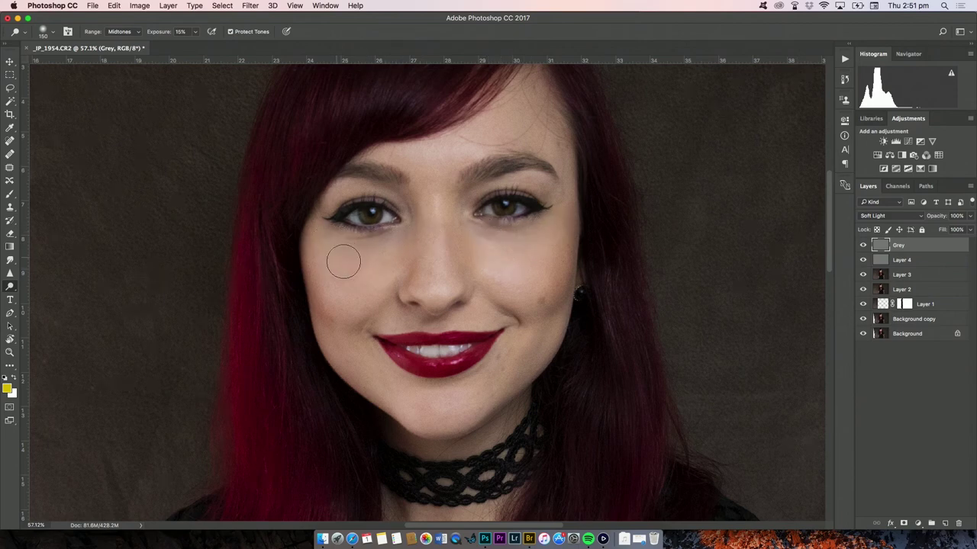
Step: Set the Grey layer's opacity to 48% and compare its effect with the layer hidden and shown
left_click(863, 245)
left_click(863, 245)
left_click(970, 216)
left_click_drag(968, 229, 946, 231)
left_click(865, 249)
key("z")
key("super+0")
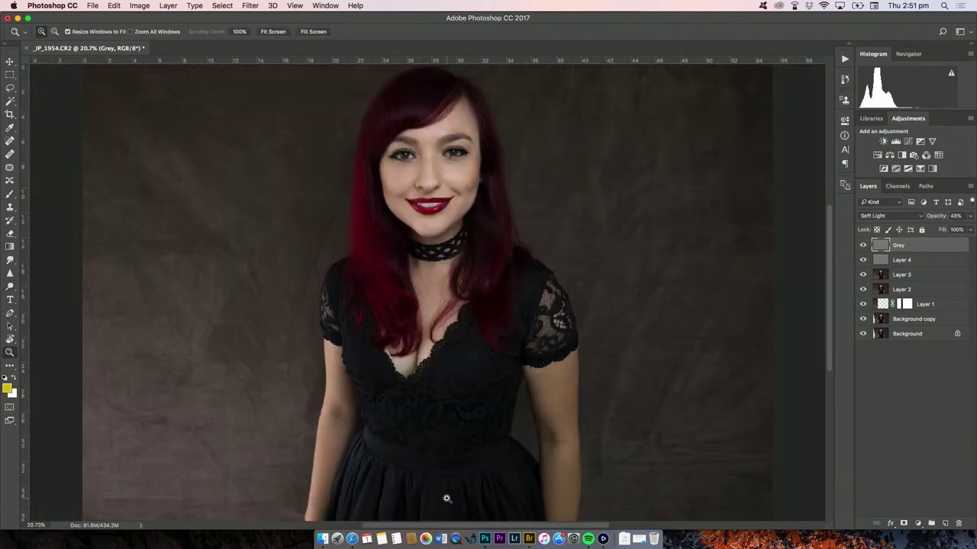
Step: Duplicate the Background layer and move the copy to the top of the layer stack
left_click(928, 338)
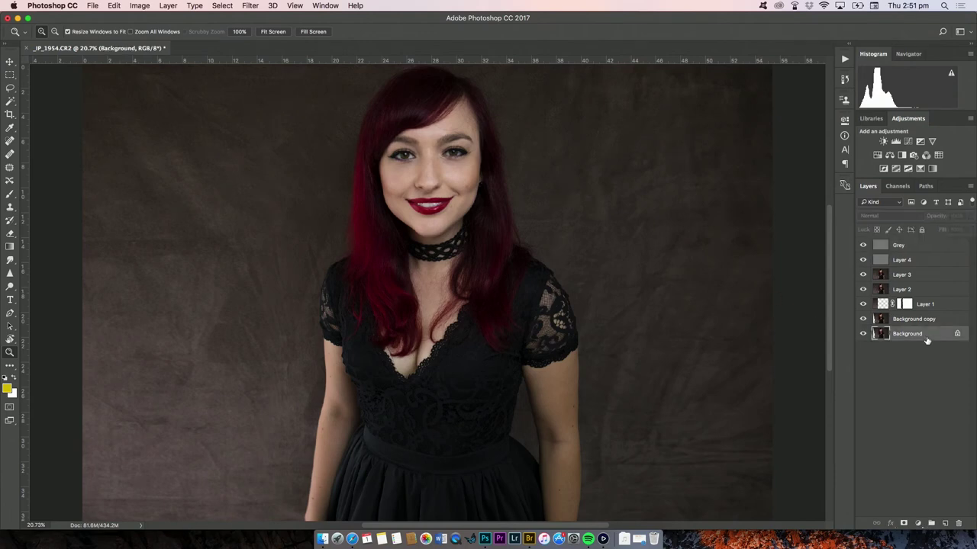
right_click(901, 336)
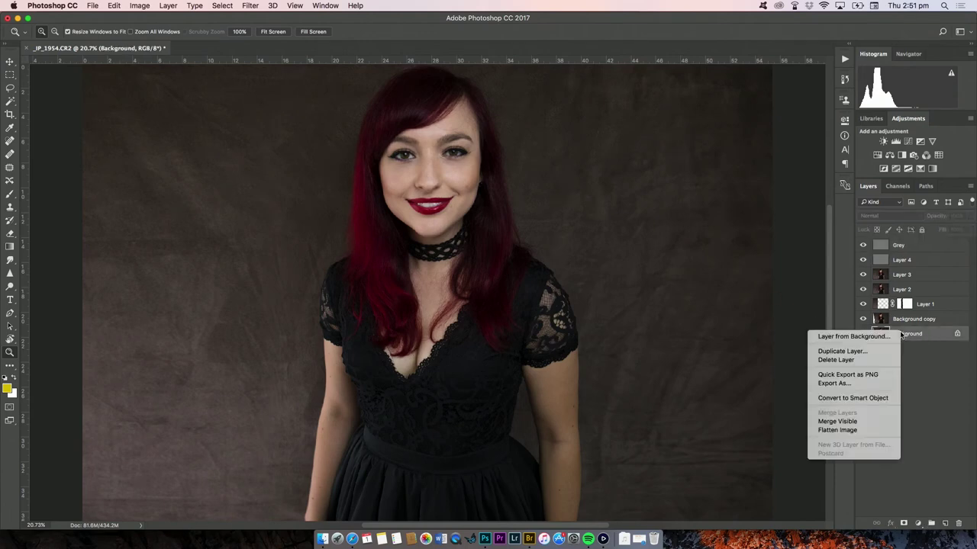
left_click(845, 351)
left_click(464, 183)
left_click_drag(914, 333, 866, 253)
Step: Compare the original with the retouched portrait by toggling Background copy 2's visibility, leaving that layer hidden
left_click(864, 245)
left_click(863, 245)
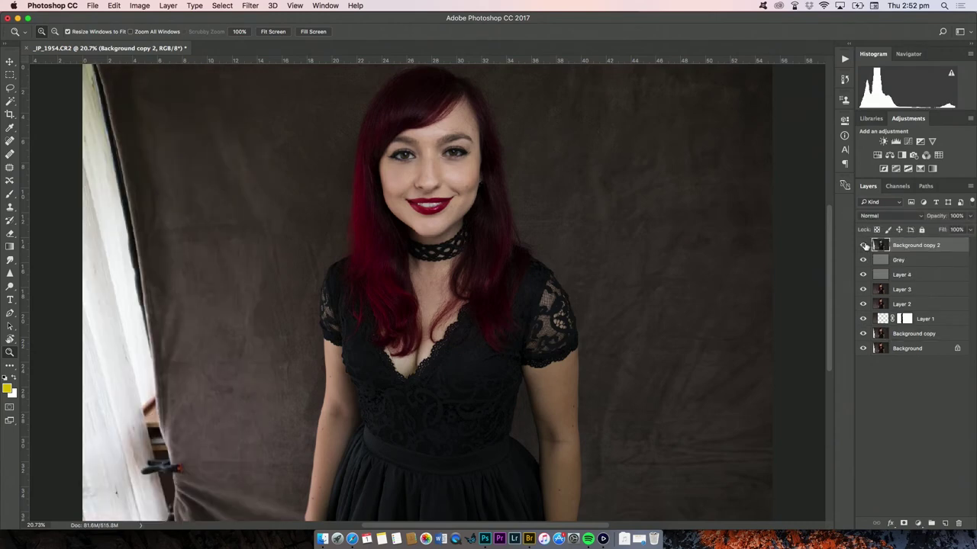
left_click(865, 245)
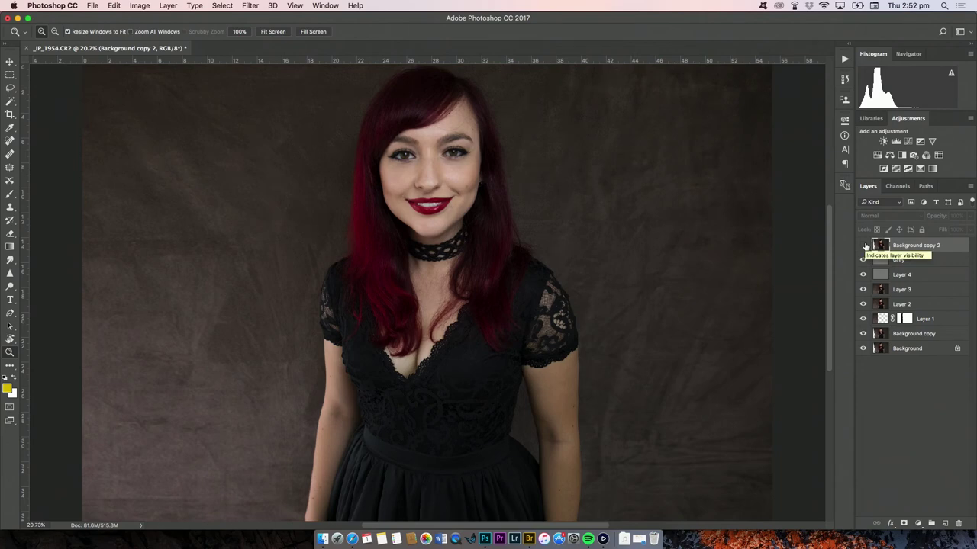
left_click(864, 245)
left_click(864, 245)
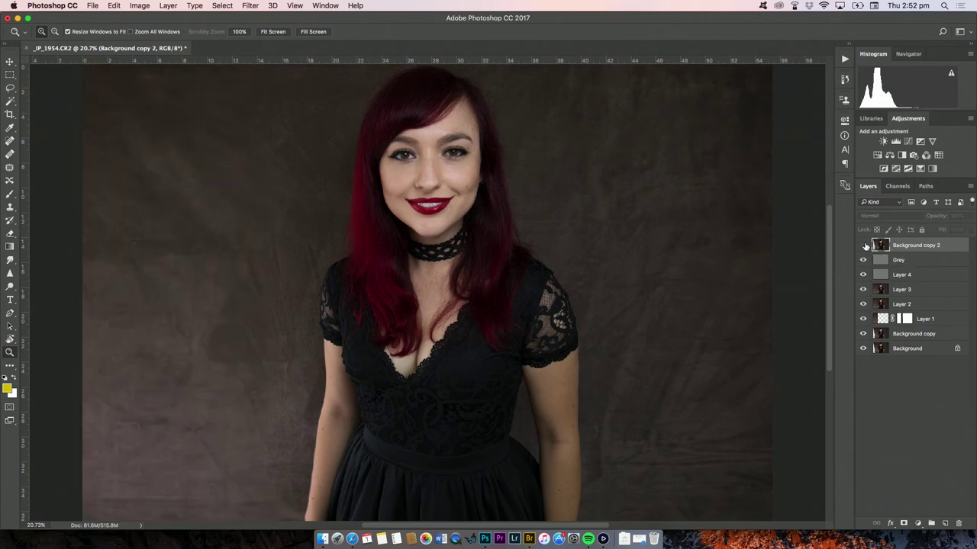
left_click(864, 245)
left_click(864, 244)
left_click(865, 245)
left_click(864, 245)
left_click(865, 245)
left_click(864, 245)
left_click(864, 244)
left_click(864, 245)
left_click(864, 245)
left_click(865, 245)
left_click_drag(342, 92, 595, 276)
scroll(581, 338, "left", 3)
scroll(580, 338, "left", 3)
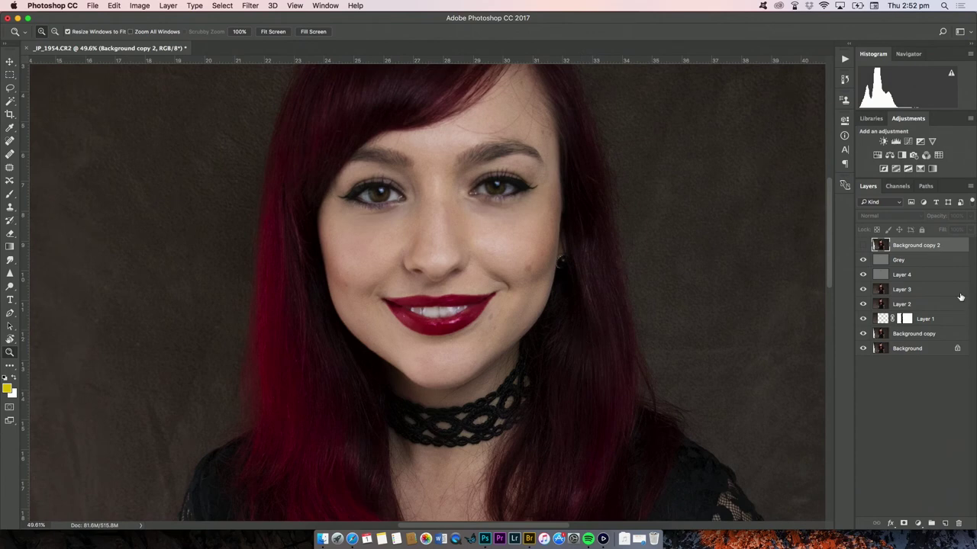
Step: Compare the dodge and burn effect on the face and full portrait by toggling the Grey layer's visibility
left_click(923, 261)
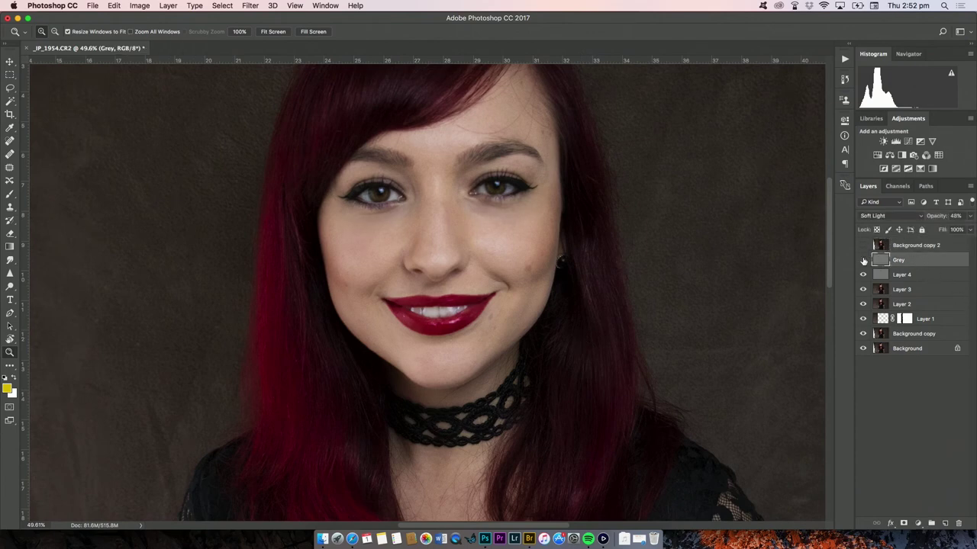
left_click(862, 261)
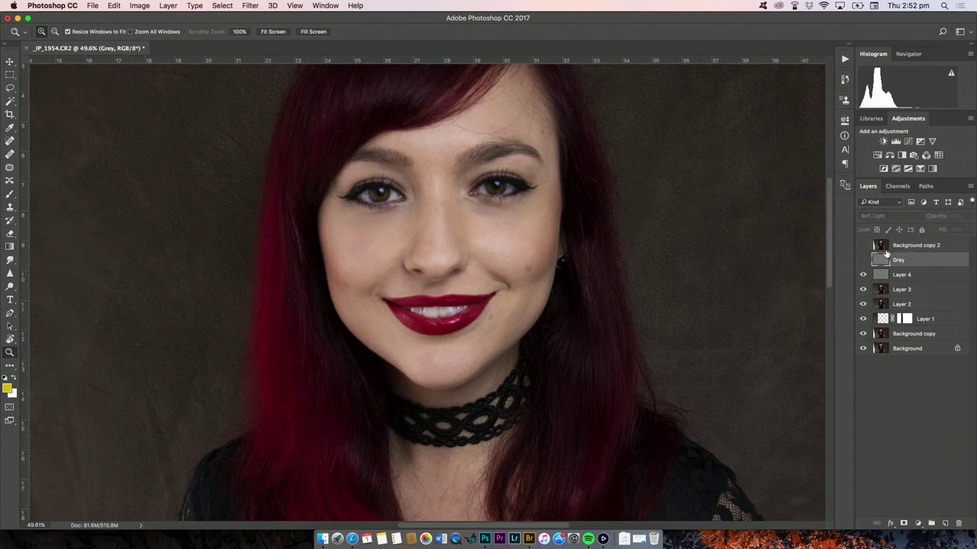
right_click(597, 296)
left_click(614, 299)
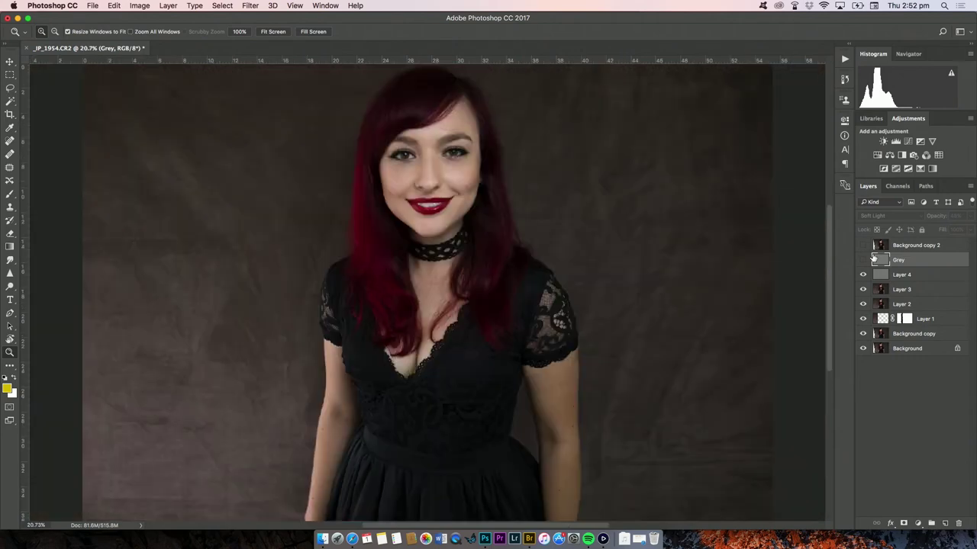
left_click(863, 260)
left_click(866, 275)
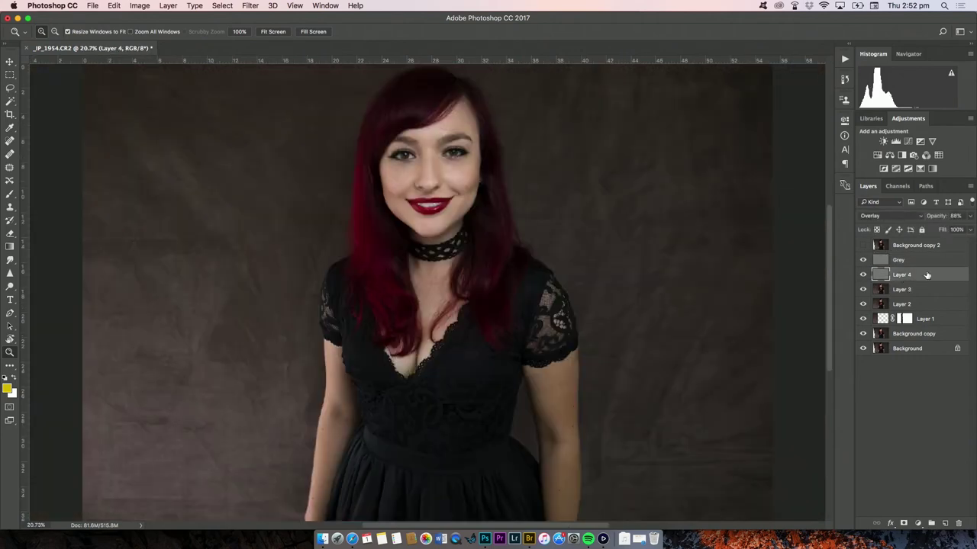
left_click(970, 217)
left_click(863, 279)
left_click(863, 260)
Step: Set the Grey layer's opacity to 18% and compare the portrait with the layer hidden and shown
left_click(935, 260)
left_click(971, 216)
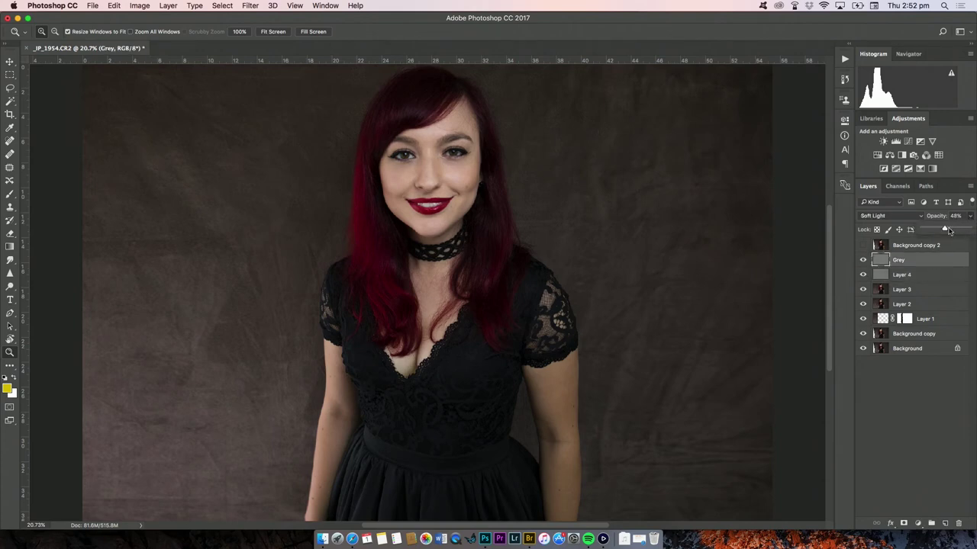
left_click_drag(931, 229, 933, 229)
left_click(863, 260)
left_click(862, 260)
left_click(863, 261)
left_click_drag(355, 97, 520, 249)
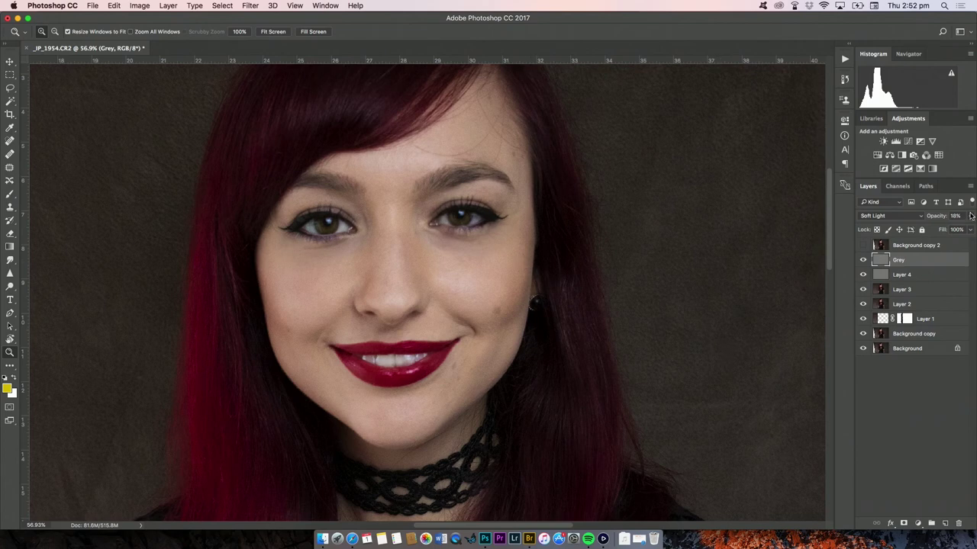
right_click(393, 309)
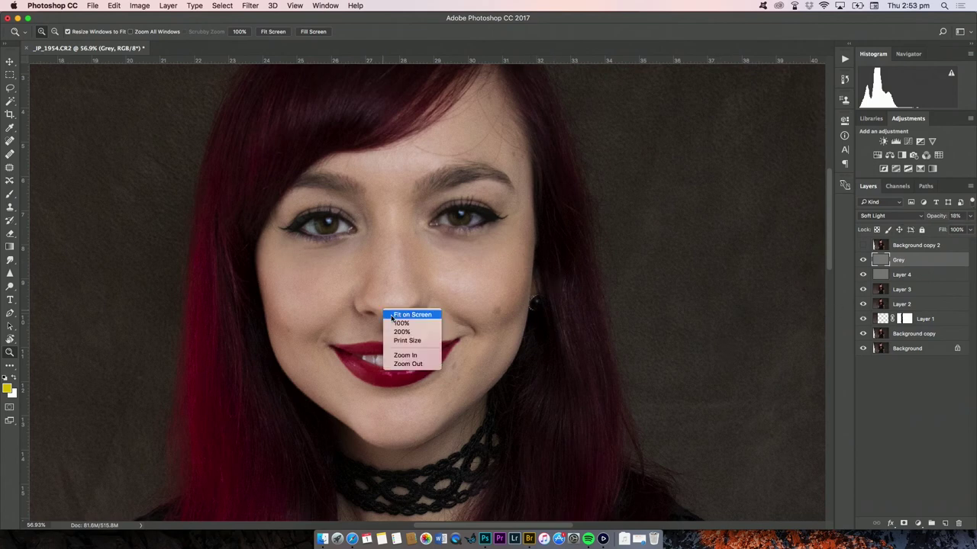
left_click(404, 315)
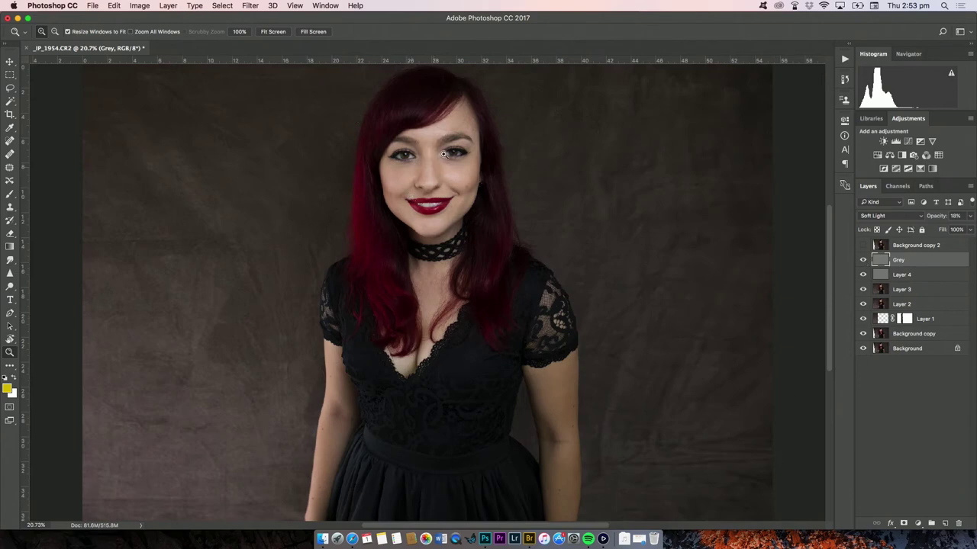
Step: Compare the retouched portrait with the original by toggling Background copy 2, and examine the face up close
left_click(862, 245)
left_click(862, 246)
left_click(862, 245)
left_click(862, 245)
left_click_drag(359, 100, 519, 267)
scroll(557, 329, "down", 5)
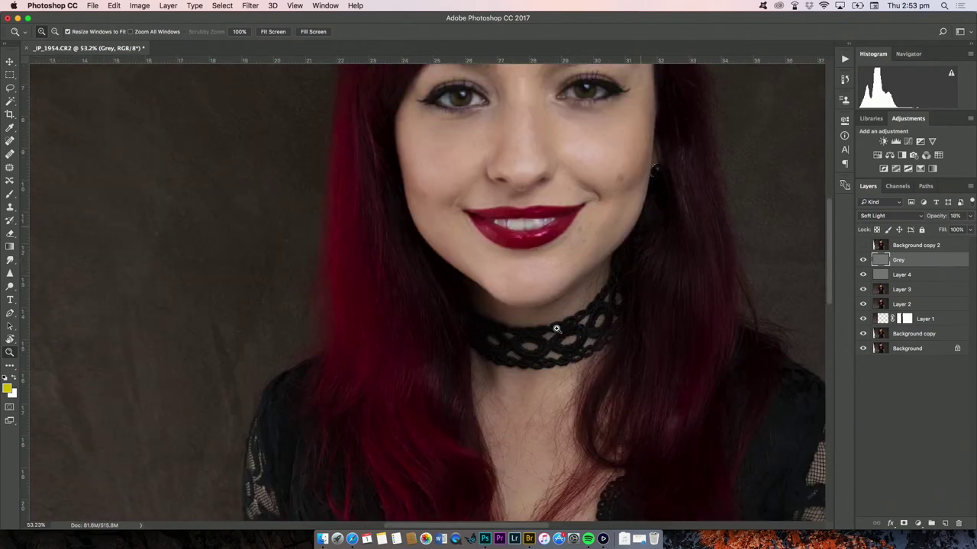
scroll(557, 329, "up", 4)
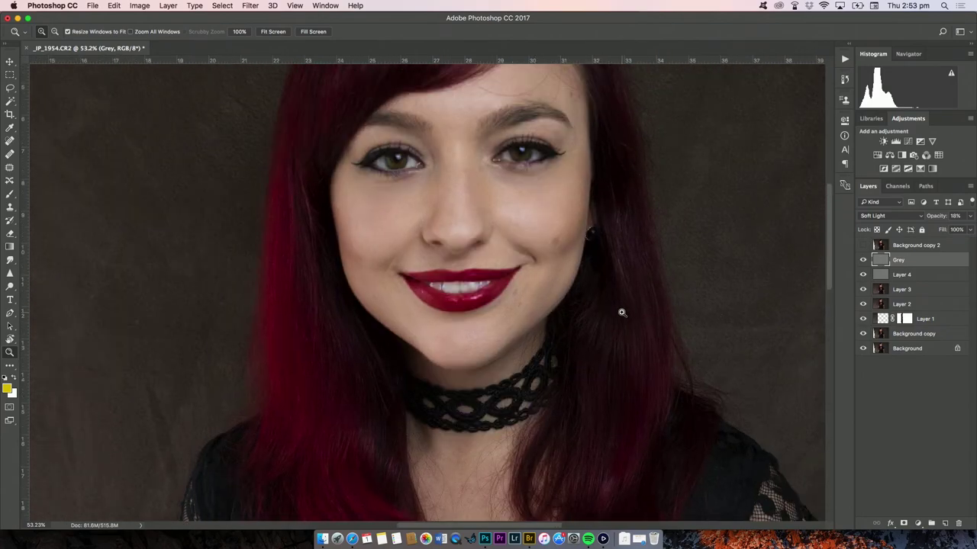
Step: Add a Color Balance adjustment above the Grey layer and shift its midtones slightly towards blue to correct the yellowish arm
scroll(621, 312, "down", 10)
scroll(621, 312, "right", 5)
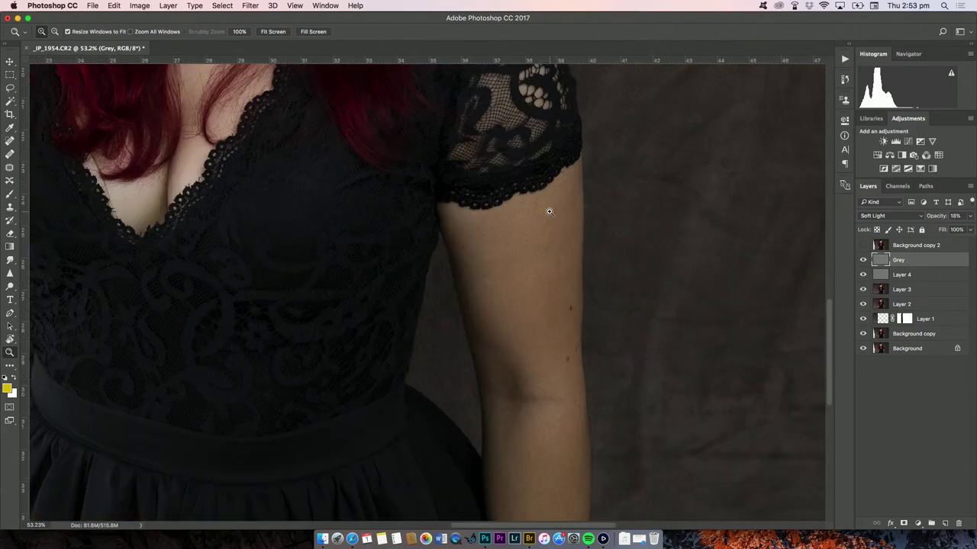
scroll(556, 443, "down", 3)
scroll(556, 443, "right", 1)
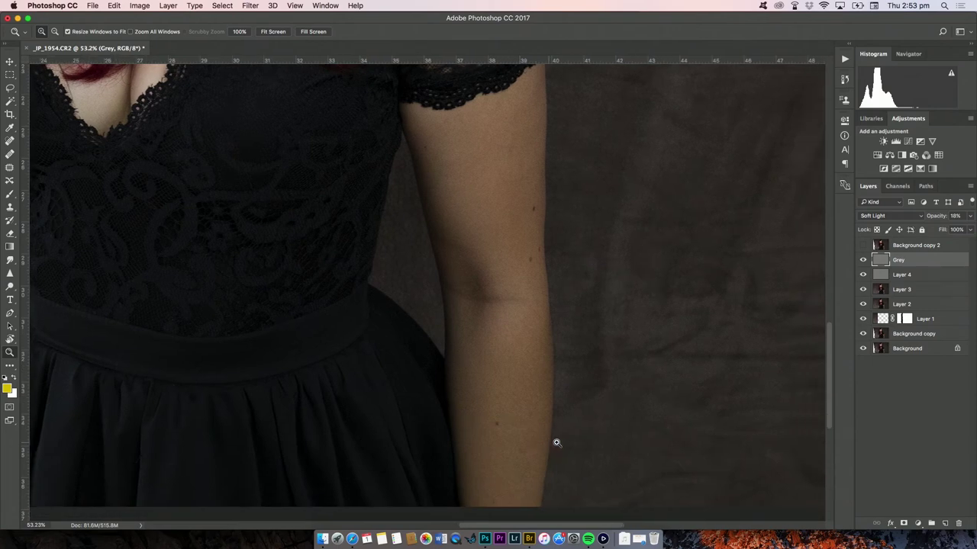
scroll(556, 442, "right", 1)
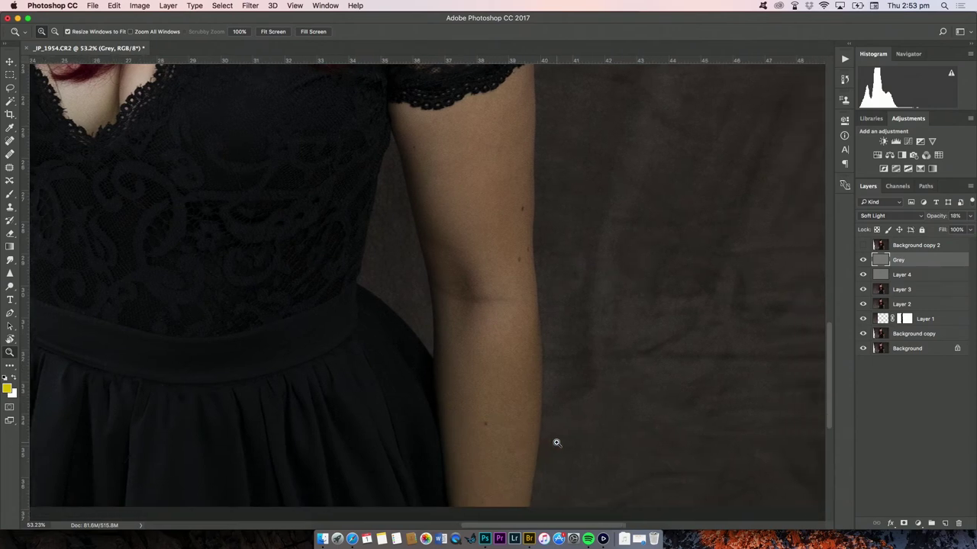
left_click(889, 156)
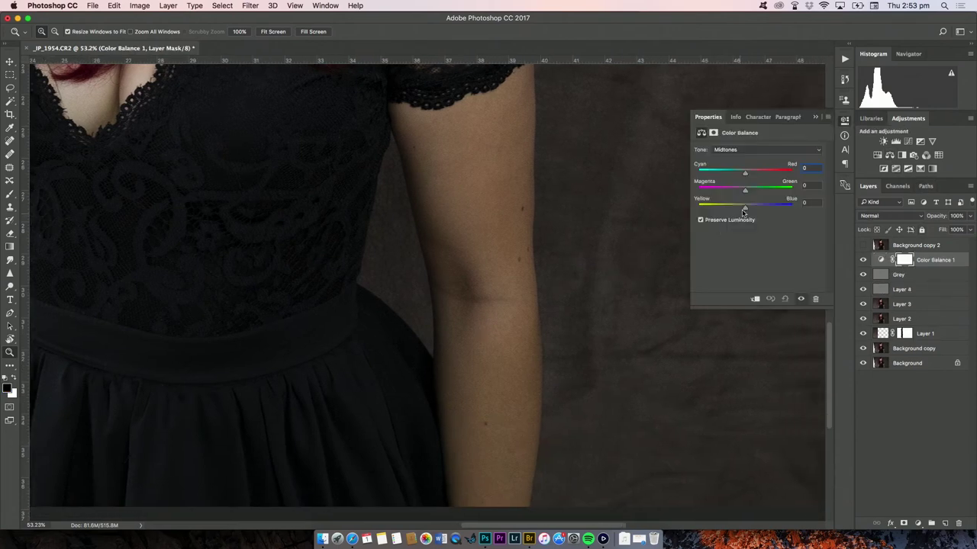
left_click_drag(746, 210, 749, 210)
Step: Set the Color Balance highlights to +6 towards blue and shift the shadows slightly towards blue
left_click(752, 150)
left_click(750, 157)
left_click(749, 152)
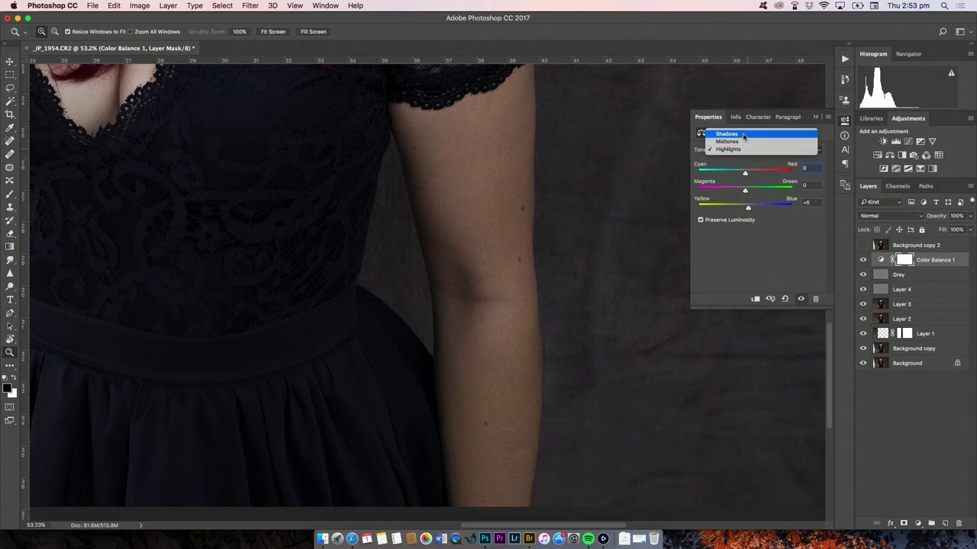
left_click(746, 137)
left_click_drag(745, 210, 746, 212)
left_click(815, 118)
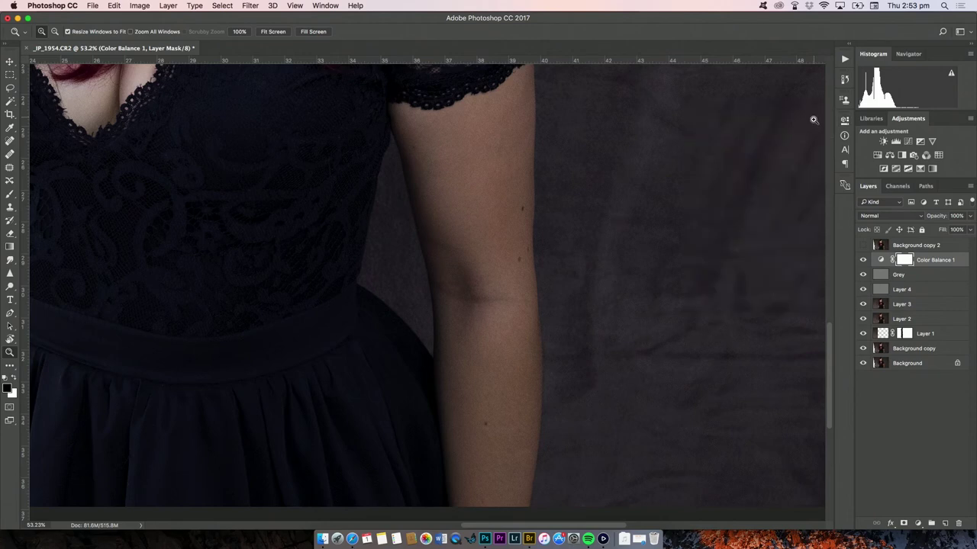
Step: Invert the Color Balance mask and reveal the correction on the arm with a soft white 252 px brush
key("v")
key("super+i")
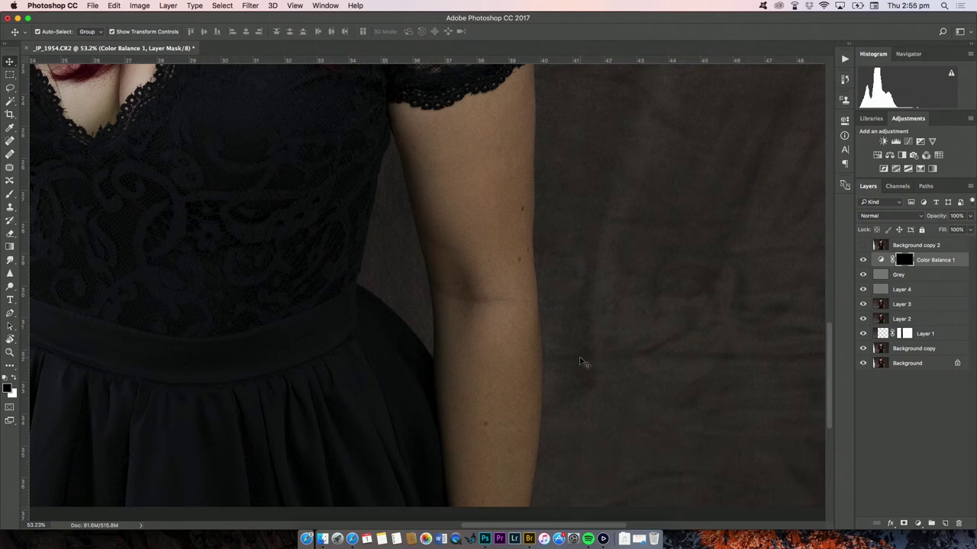
key("b")
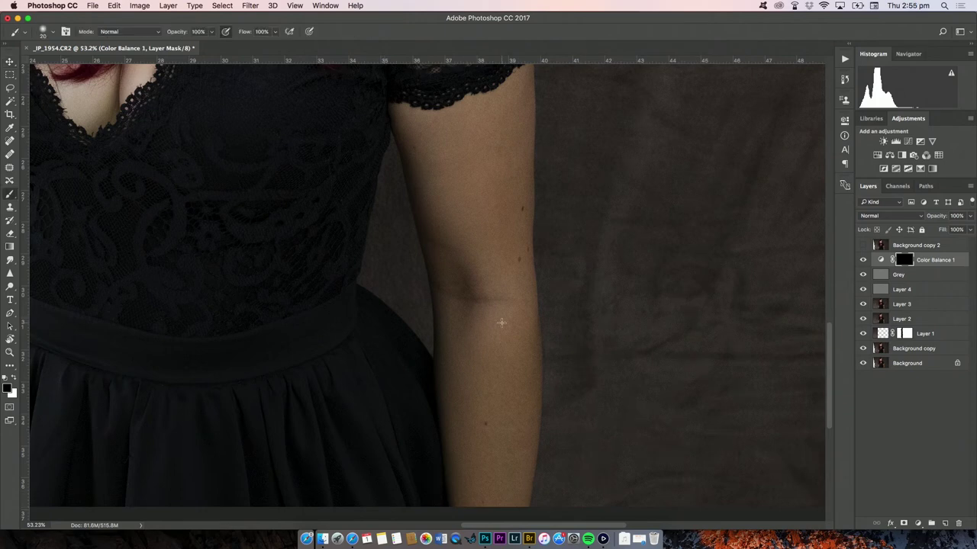
right_click(486, 215)
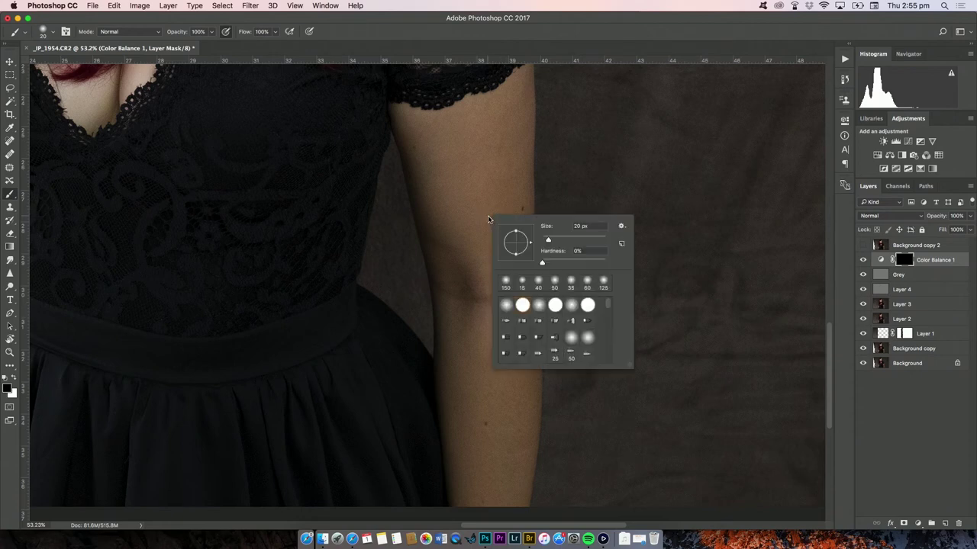
mouse_move(579, 240)
left_mouse_down()
mouse_move(569, 240)
mouse_move(585, 240)
left_mouse_up()
key("Return")
key("x")
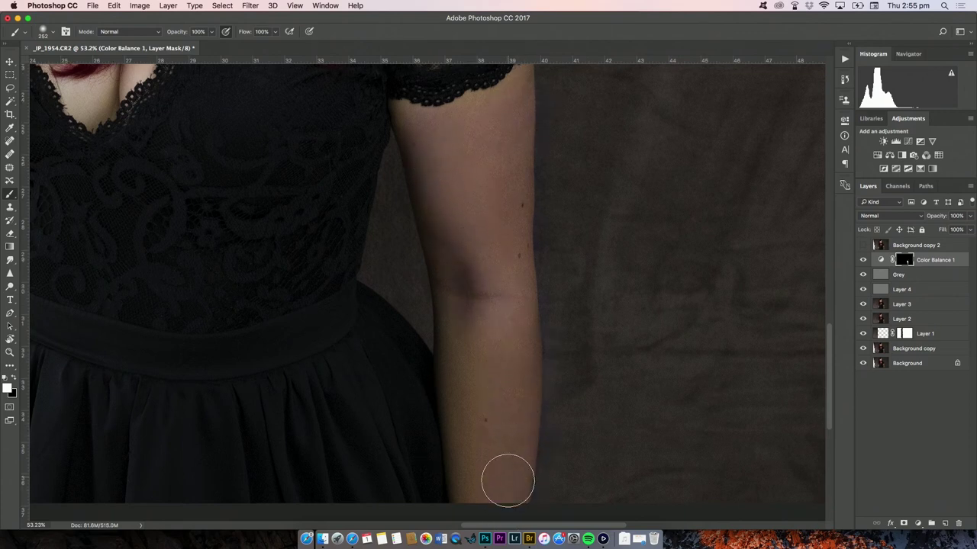
scroll(506, 478, "down", 5)
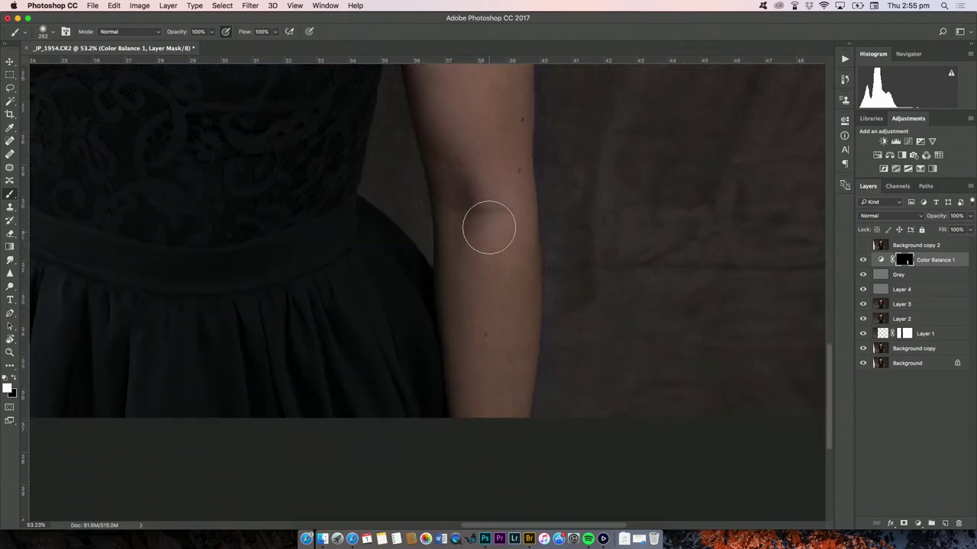
scroll(488, 222, "up", 4)
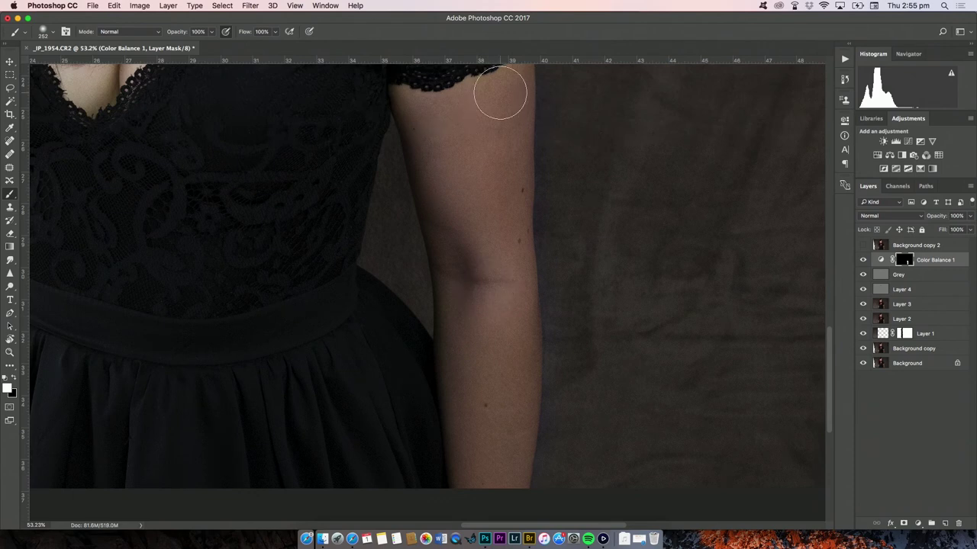
scroll(502, 92, "up", 4)
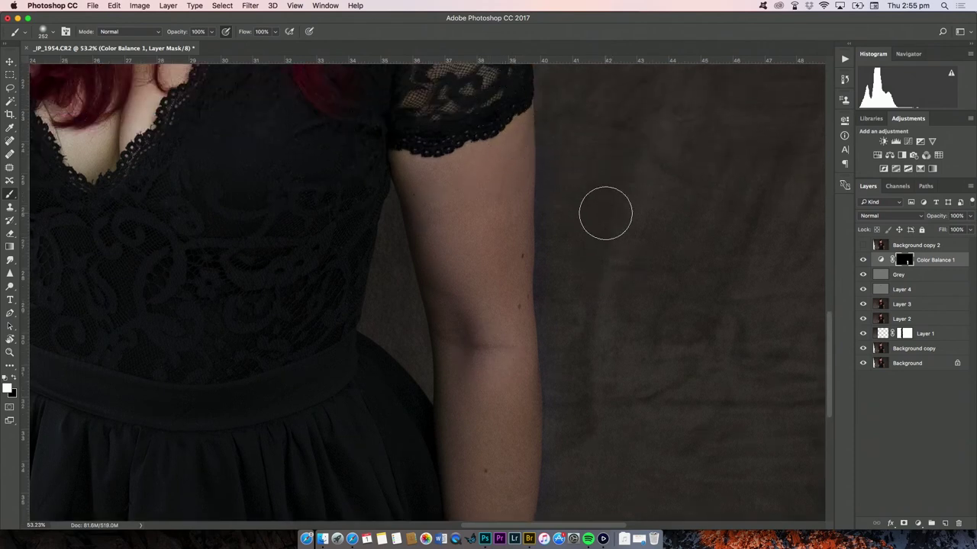
Step: Display the Color Balance mask overlay and paint out the spill along the arm's outer edge with a soft black 150 px brush
key("bracketleft")
key("bracketleft")
key("bracketleft")
key("x")
key("backslash")
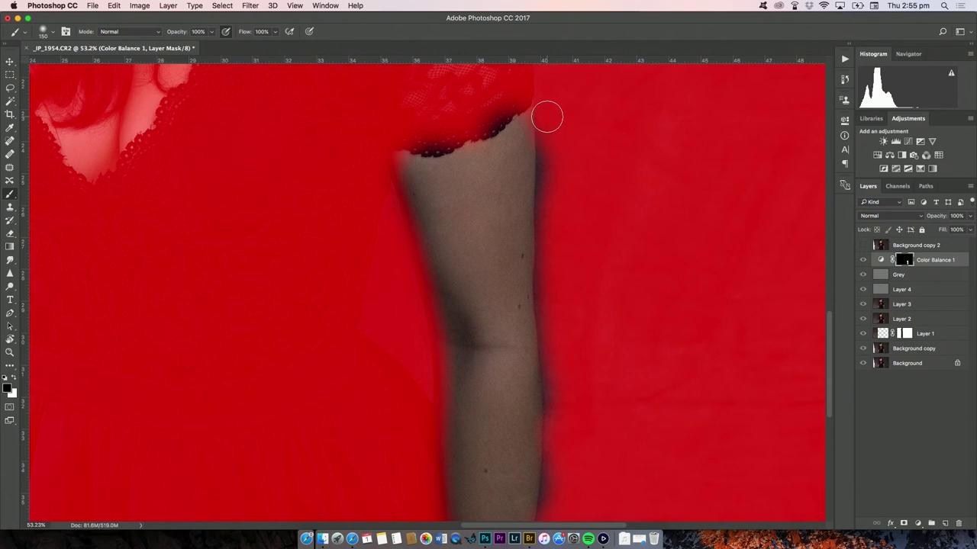
left_click_drag(549, 166, 554, 233)
left_click_drag(555, 143, 554, 293)
left_click_drag(557, 342, 555, 501)
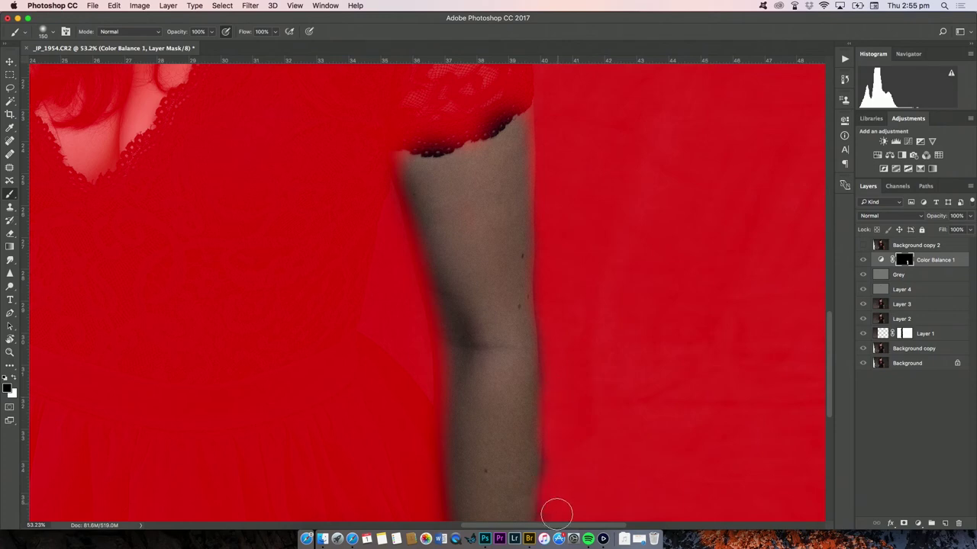
Step: Remove the Color Balance mask spill from the lace hem of the sleeve with the black brush, and hide the mask overlay
scroll(567, 401, "down", 3)
scroll(510, 164, "up", 3)
mouse_move(414, 135)
left_mouse_down()
mouse_move(443, 151)
mouse_move(471, 133)
left_mouse_up()
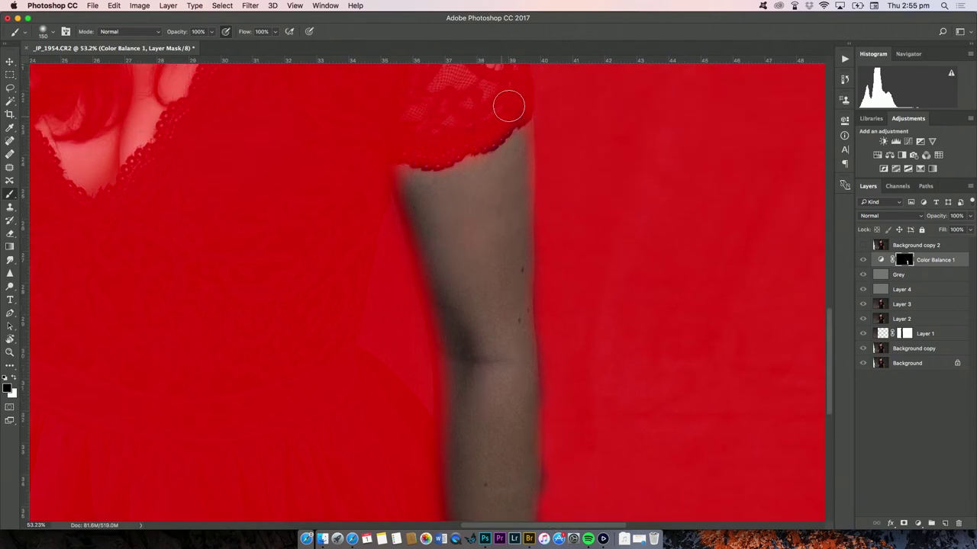
key("x")
key("backslash")
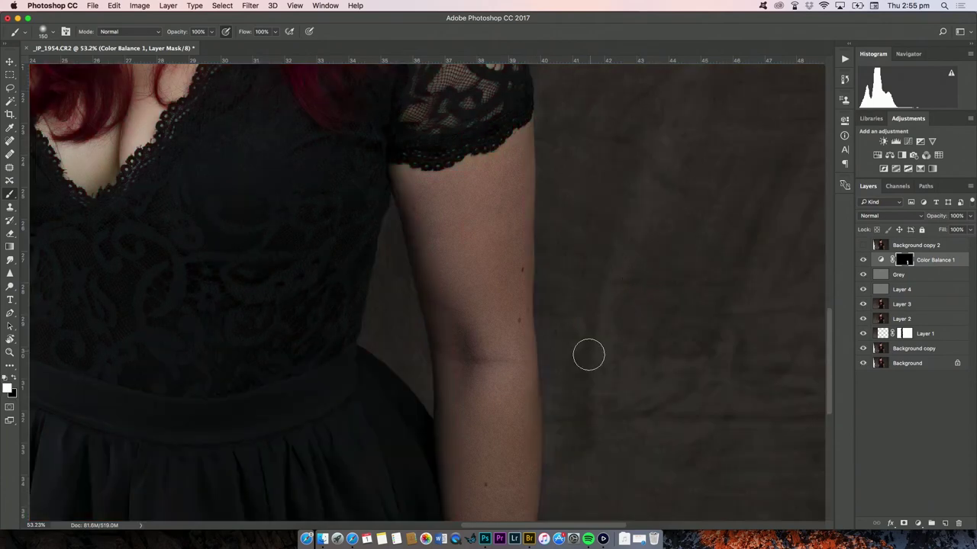
Step: Lower the Color Balance 1 layer's opacity to 67% while judging the arm against the rest of the portrait
scroll(587, 350, "down", 5)
scroll(587, 351, "up", 5)
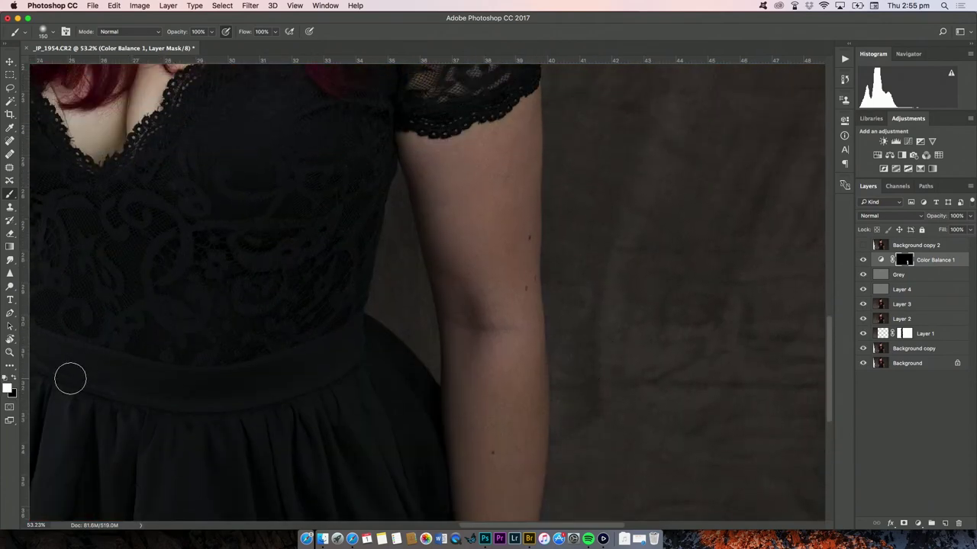
left_click(16, 352)
right_click(169, 338)
left_click(197, 343)
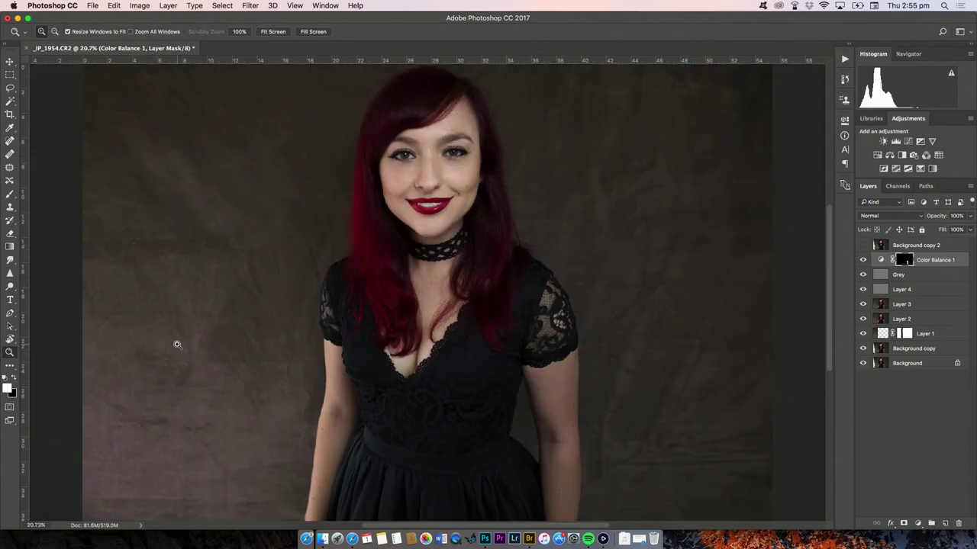
left_click(512, 449)
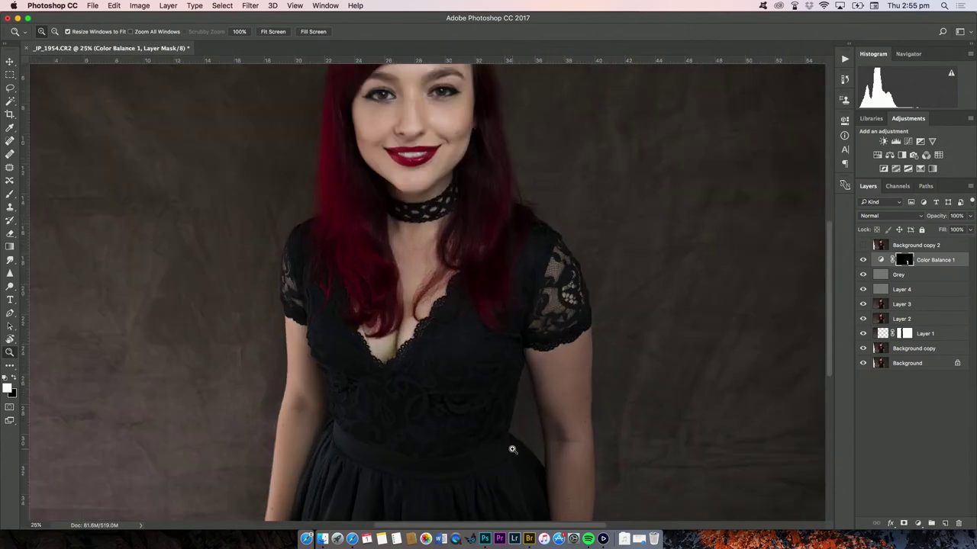
scroll(513, 449, "down", 2)
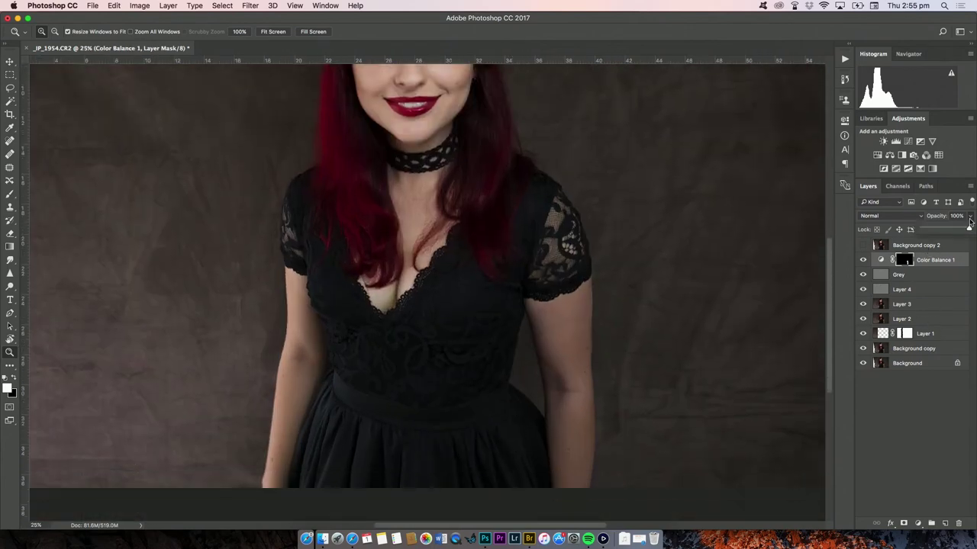
left_click(954, 230)
left_click_drag(934, 230, 958, 230)
Step: Compare the arm's colour with and without the Color Balance 1 layer, and review the whole portrait
left_click(864, 261)
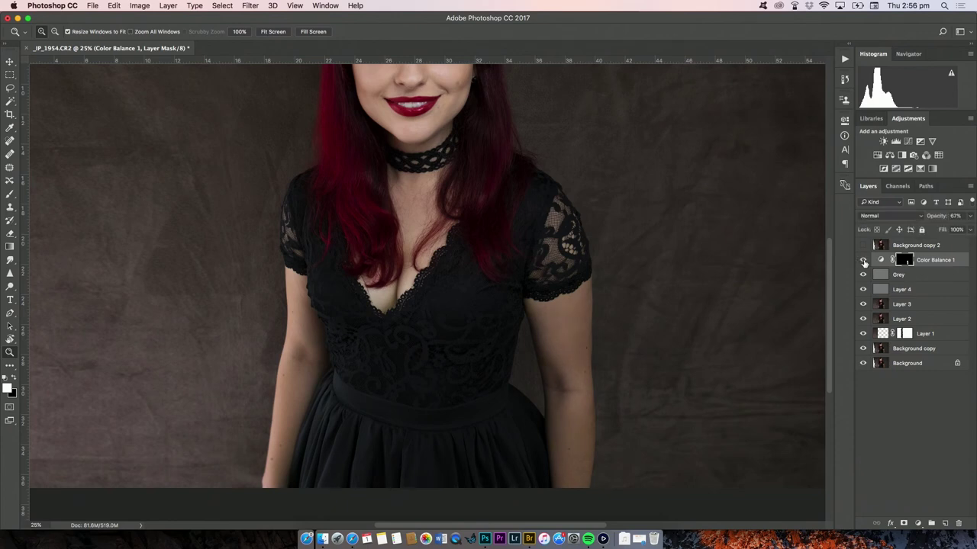
scroll(630, 380, "up", 5)
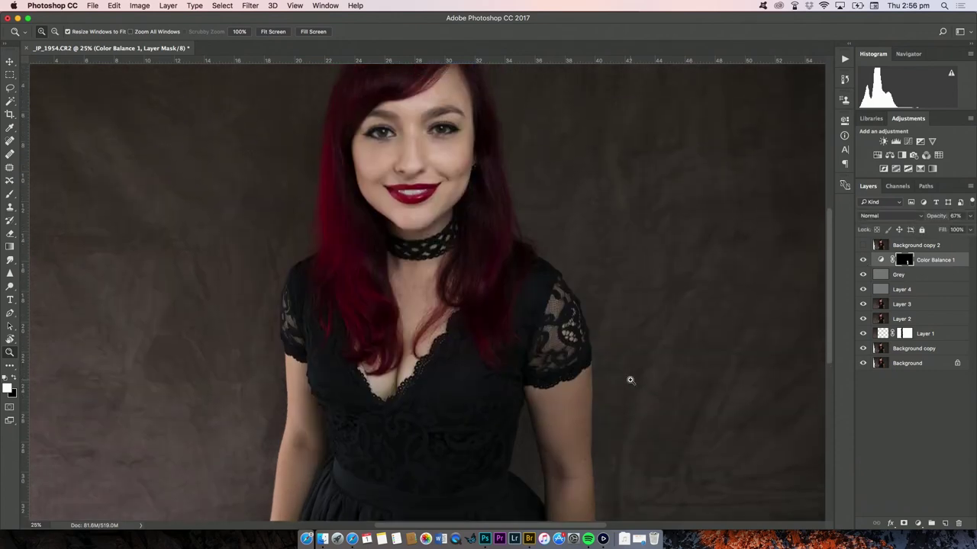
scroll(630, 380, "down", 3)
left_click(862, 262)
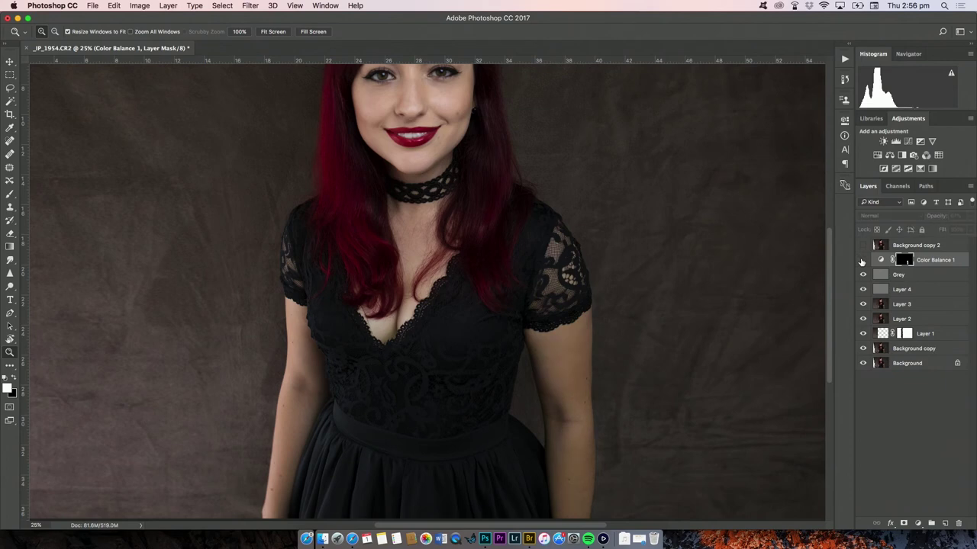
left_click(862, 262)
right_click(697, 343)
left_click(724, 349)
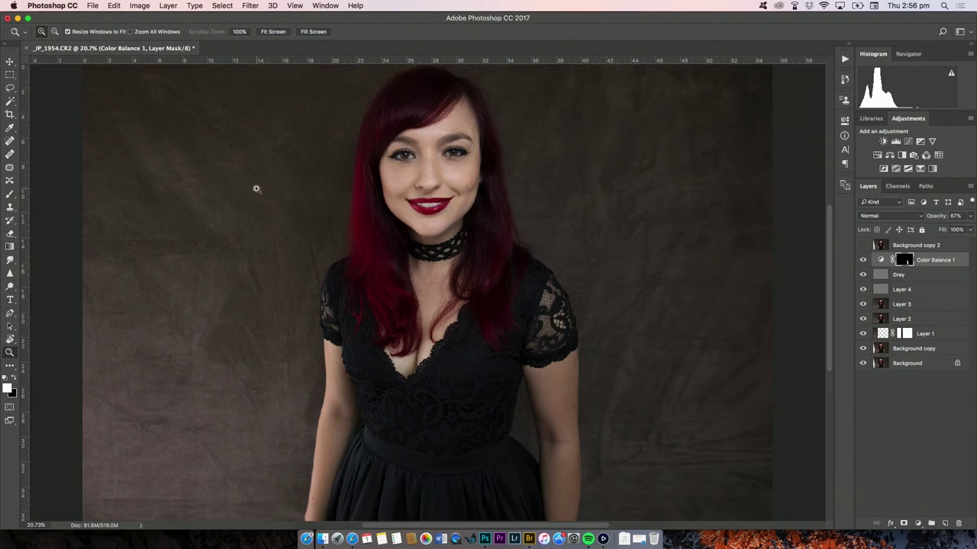
scroll(655, 246, "down", 2)
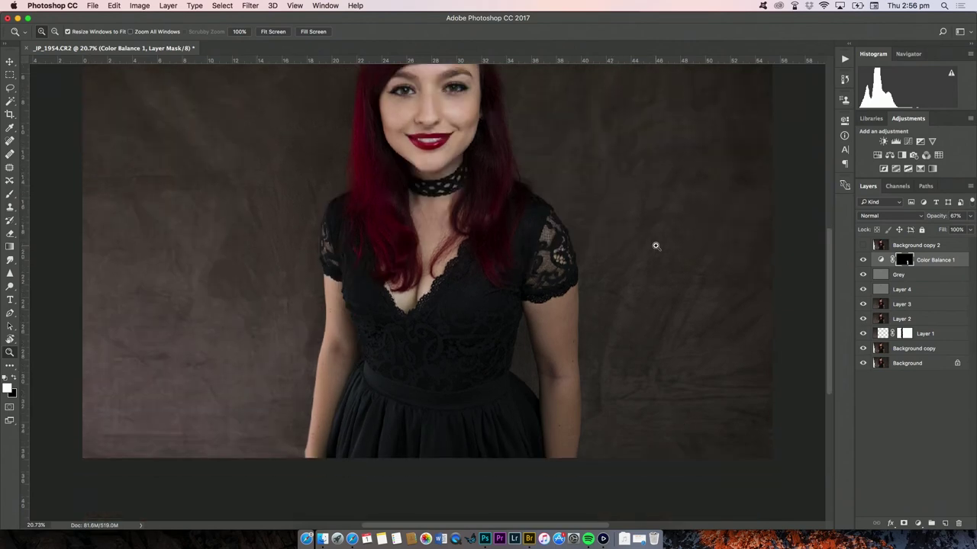
scroll(655, 245, "up", 5)
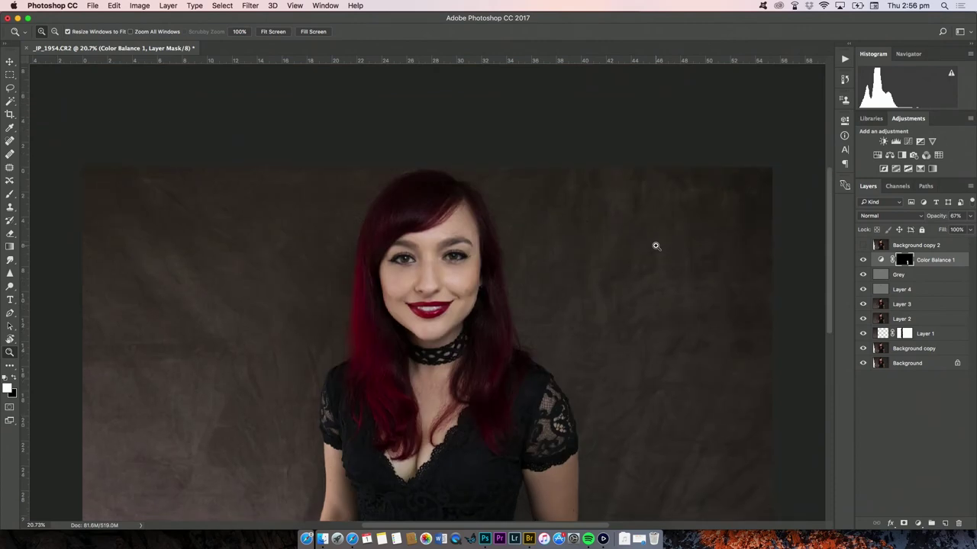
scroll(656, 245, "down", 4)
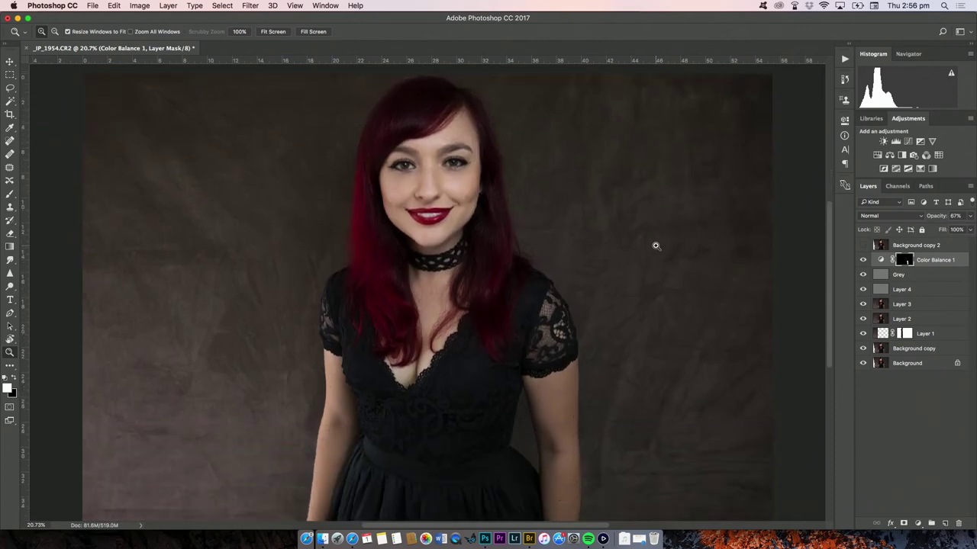
scroll(705, 295, "up", 1)
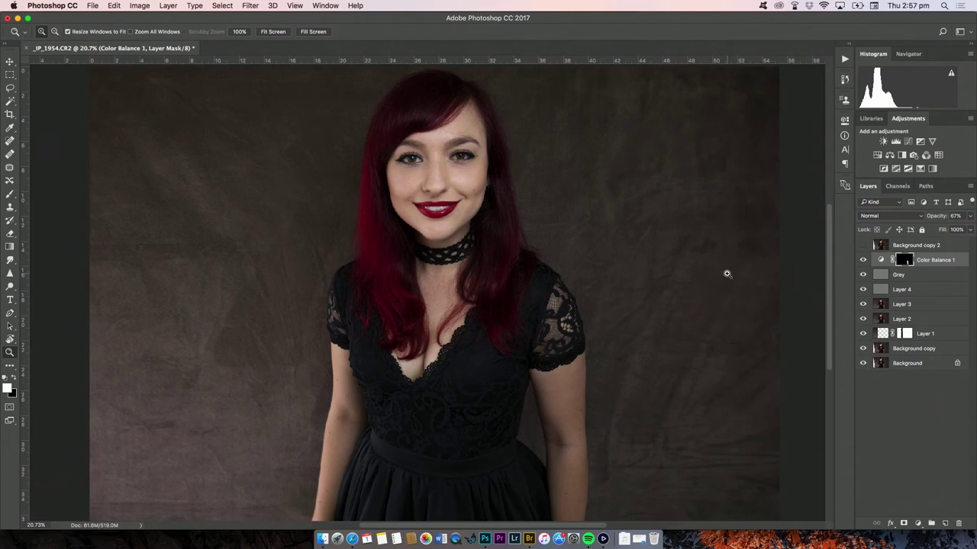
scroll(728, 274, "up", 1)
Step: Add a Curves adjustment above Color Balance 1, lifting the midtones to output 136 at input 124 and setting the black point to input 1
left_click_drag(365, 147, 510, 280)
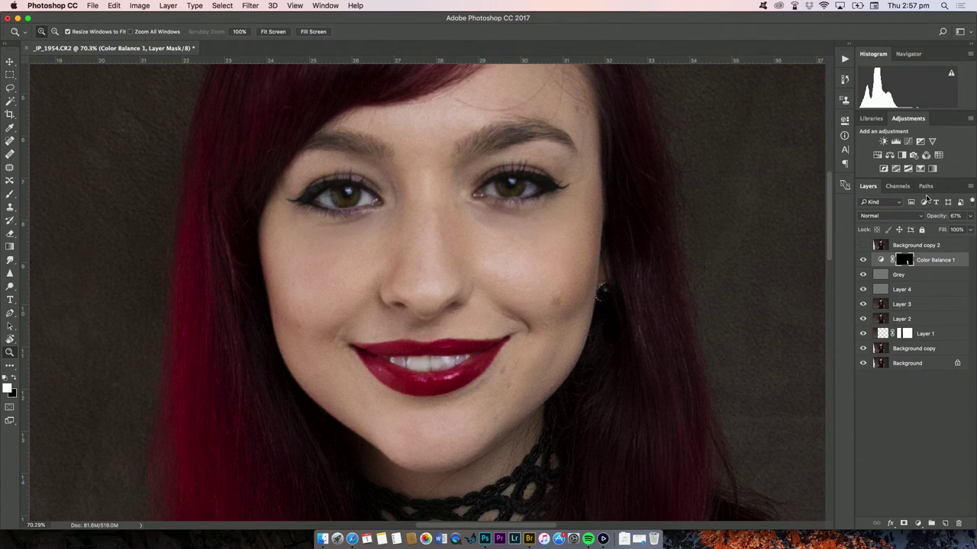
left_click(908, 142)
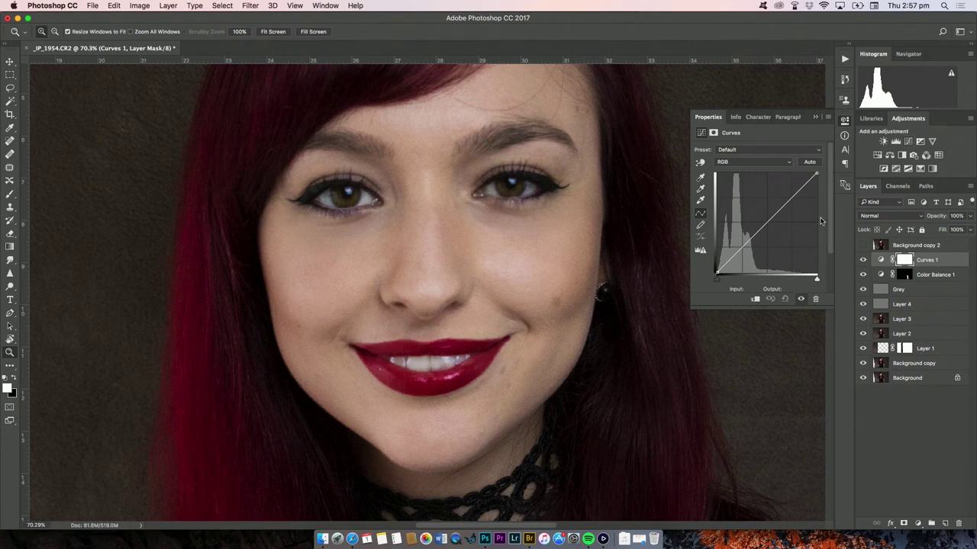
left_click_drag(766, 225, 766, 219)
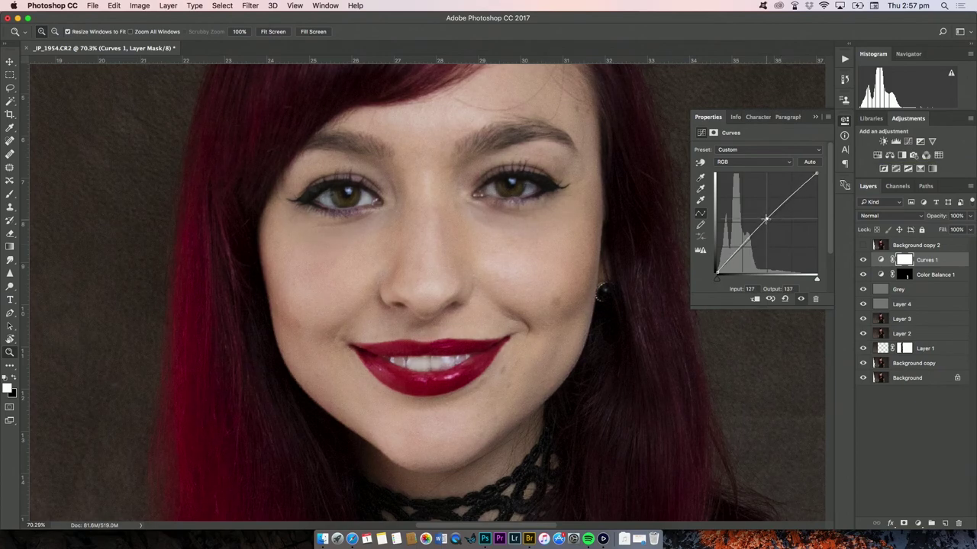
left_click_drag(765, 219, 793, 287)
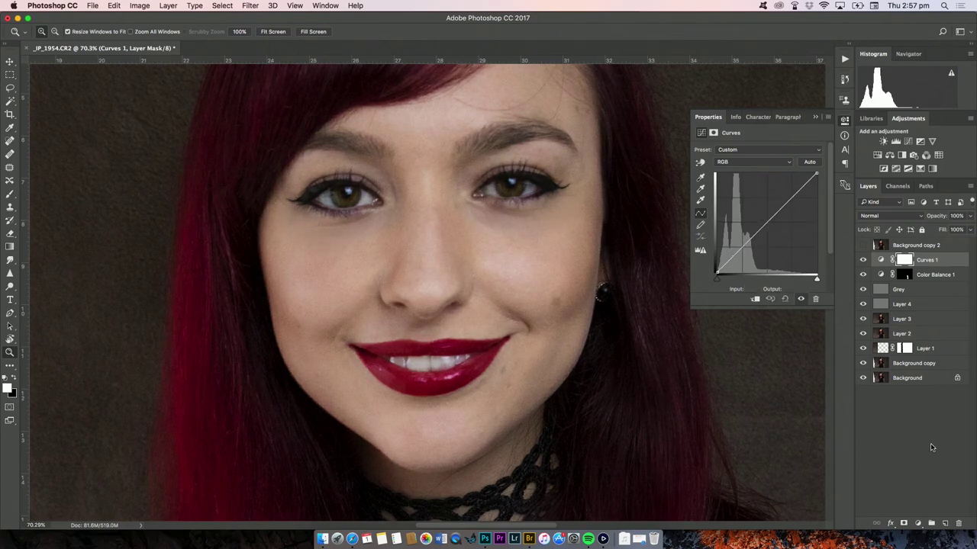
left_click(767, 222)
left_click_drag(767, 221, 765, 219)
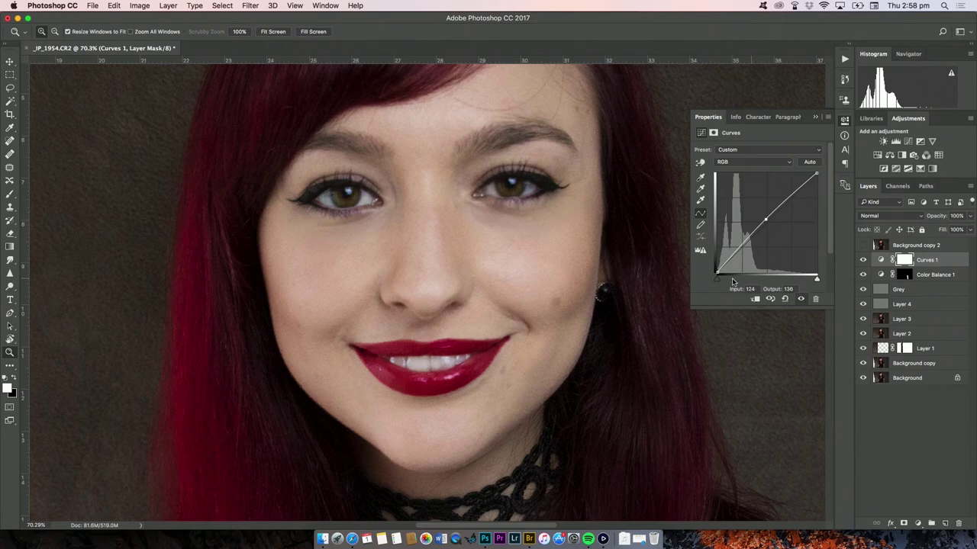
left_click_drag(717, 280, 716, 285)
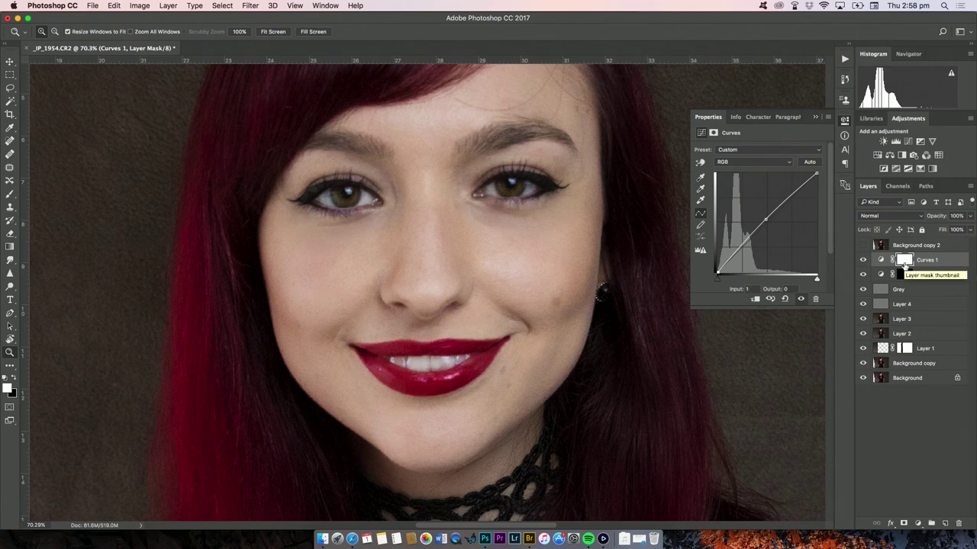
Step: Invert the Curves 1 mask and reveal the brightening on both eyes with a soft white 60 px brush
key("super+i")
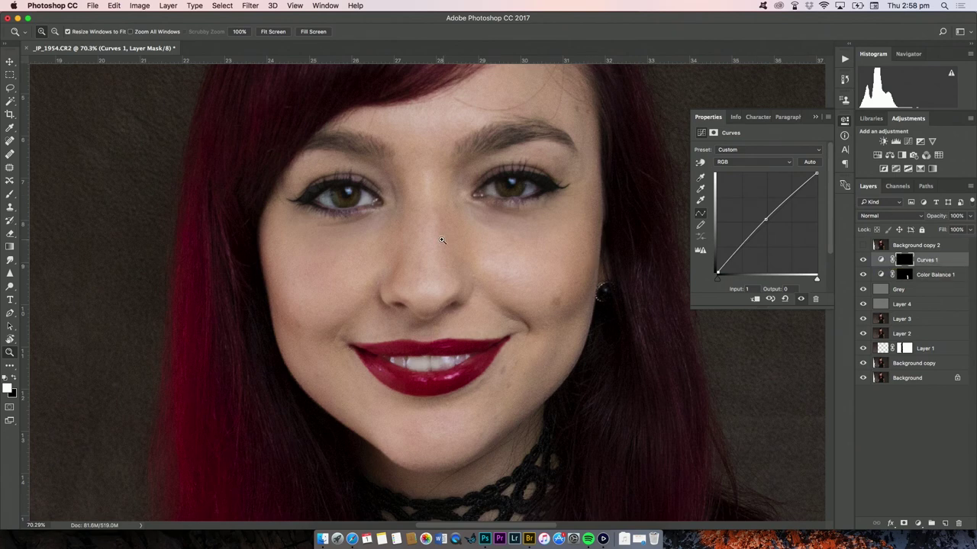
key("b")
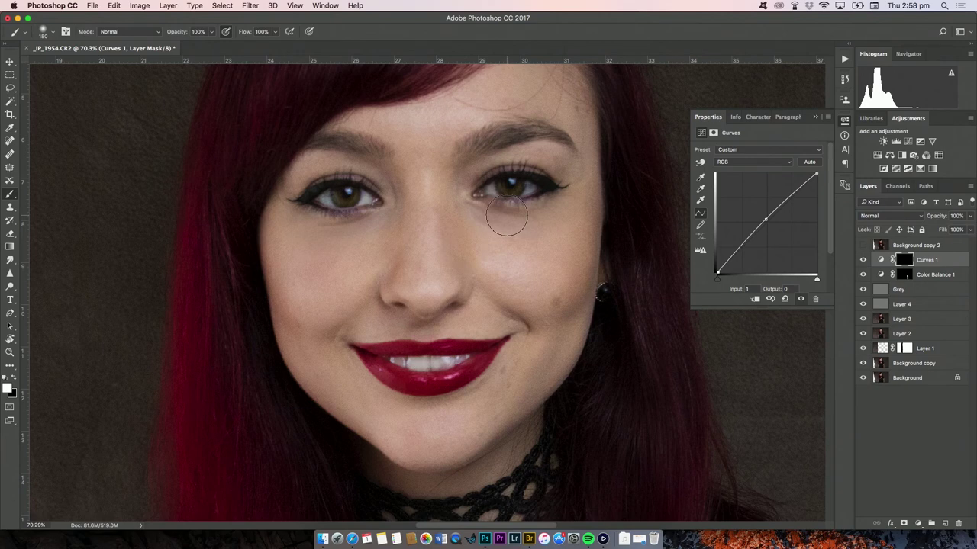
key("bracketleft")
key("bracketleft")
key("bracketleft")
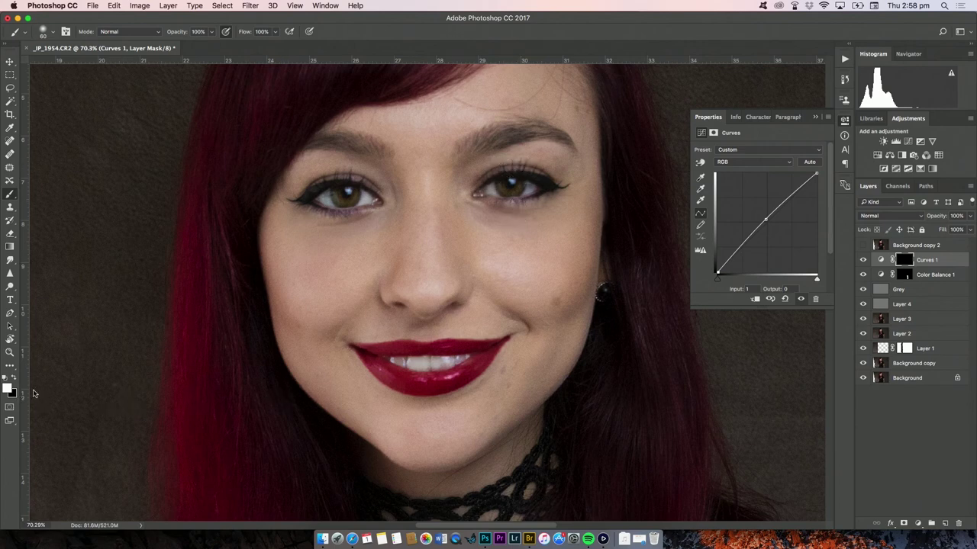
Step: Check the Curves 1 mask overlay around both eyes and tidy its edges with a small black brush, reduced to 30 px
key("x")
key("backslash")
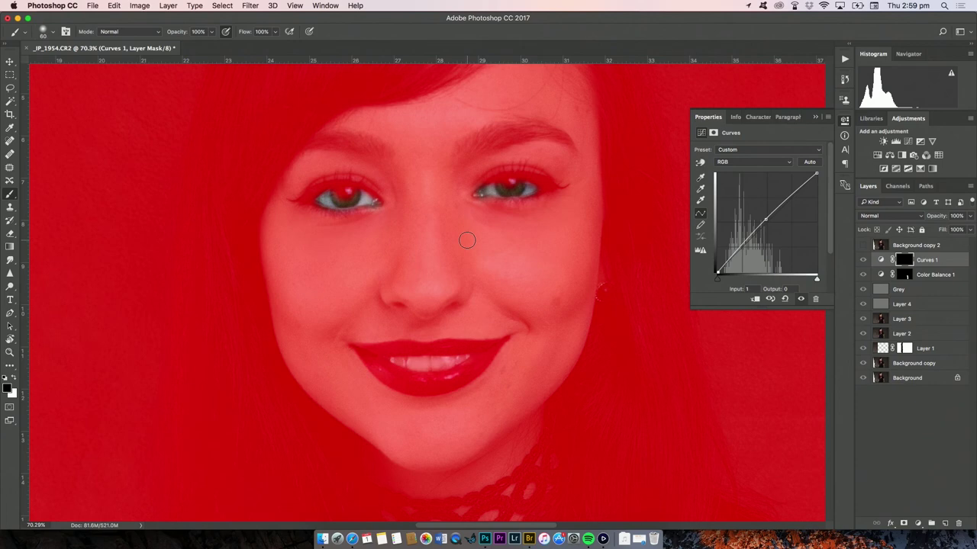
key("backslash")
key("backslash")
key("backslash")
key("backslash")
key("backslash")
key("backslash")
key("x")
key("backslash")
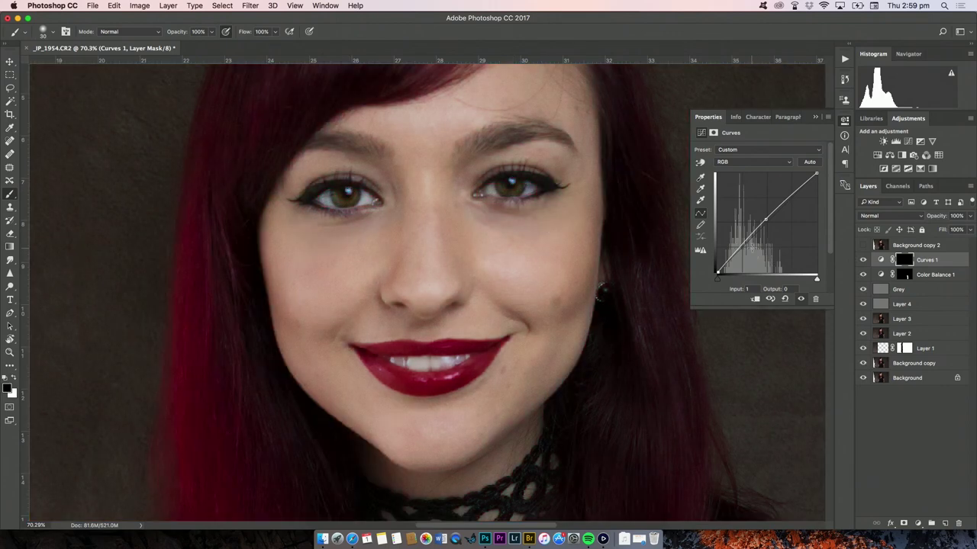
Step: Compare the eyes up close with and without the Curves 1 layer by toggling its visibility
left_click(864, 261)
left_click(864, 261)
left_click(863, 260)
left_click(862, 261)
left_click(865, 261)
left_click(864, 260)
left_click(864, 261)
left_click(865, 260)
Step: Fit the whole portrait in view and compare the eye brightening at that size by toggling Curves 1
left_click(10, 351)
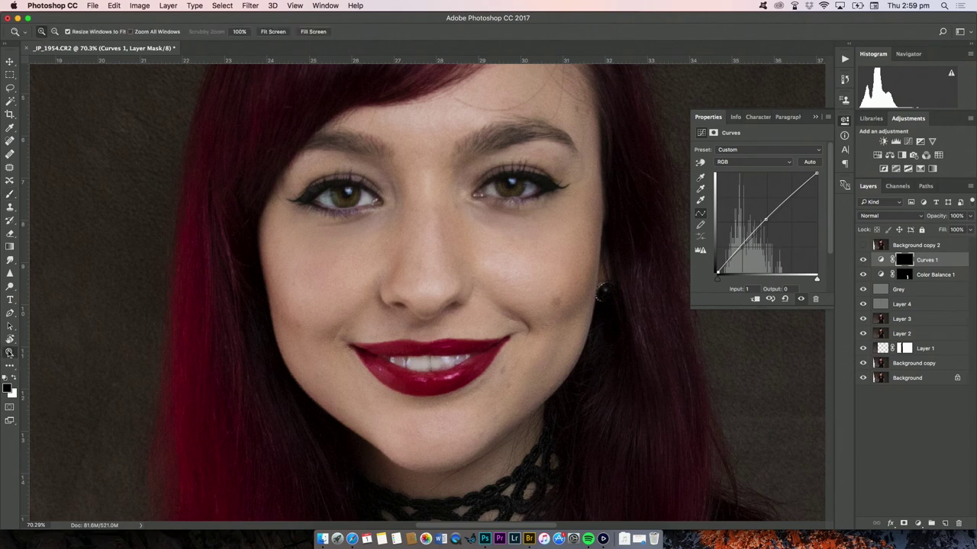
right_click(208, 359)
left_click(215, 364)
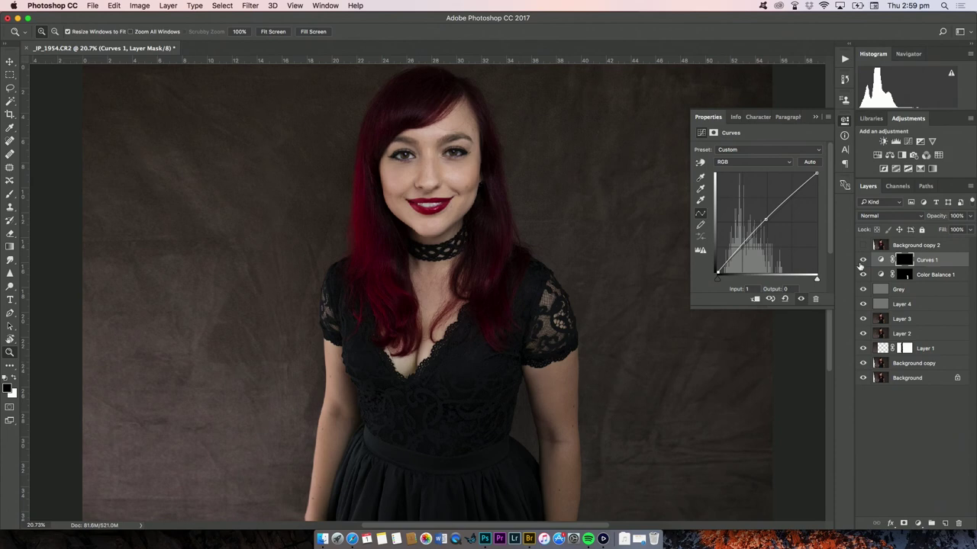
left_click(862, 261)
left_click(862, 260)
left_click(862, 260)
left_click(863, 260)
Step: Lower the Curves 1 layer's opacity to 36% and check the subtler eye brightening by toggling the layer
left_click(971, 217)
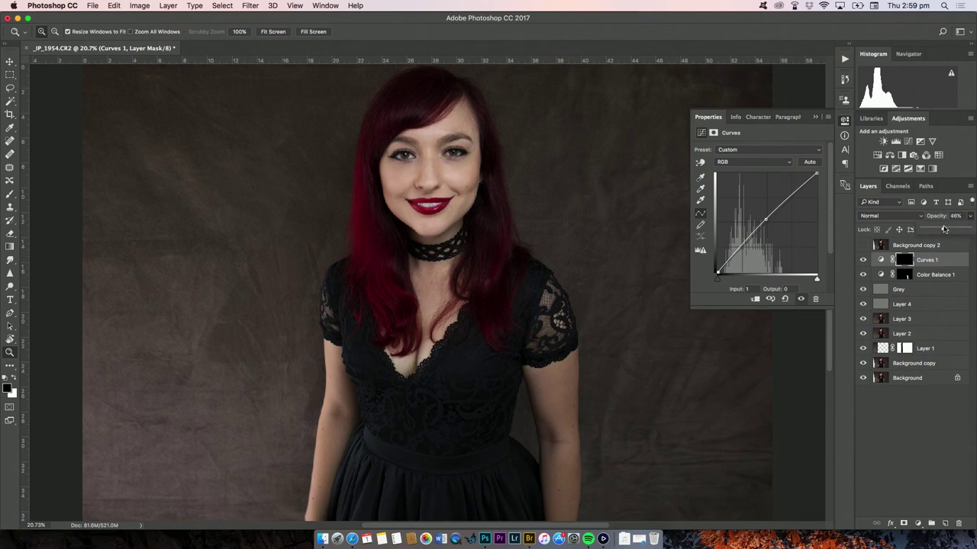
left_click_drag(942, 231, 938, 231)
left_click(863, 260)
left_click(862, 260)
left_click(863, 260)
left_click(863, 260)
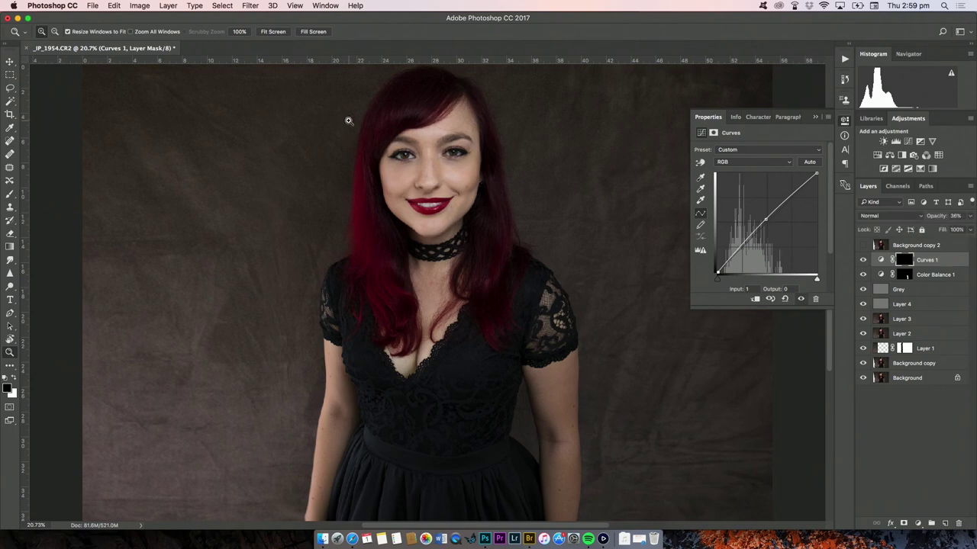
Step: Duplicate the Curves 1 adjustment layer within the same document
scroll(471, 152, "up", 5)
scroll(496, 282, "down", 2)
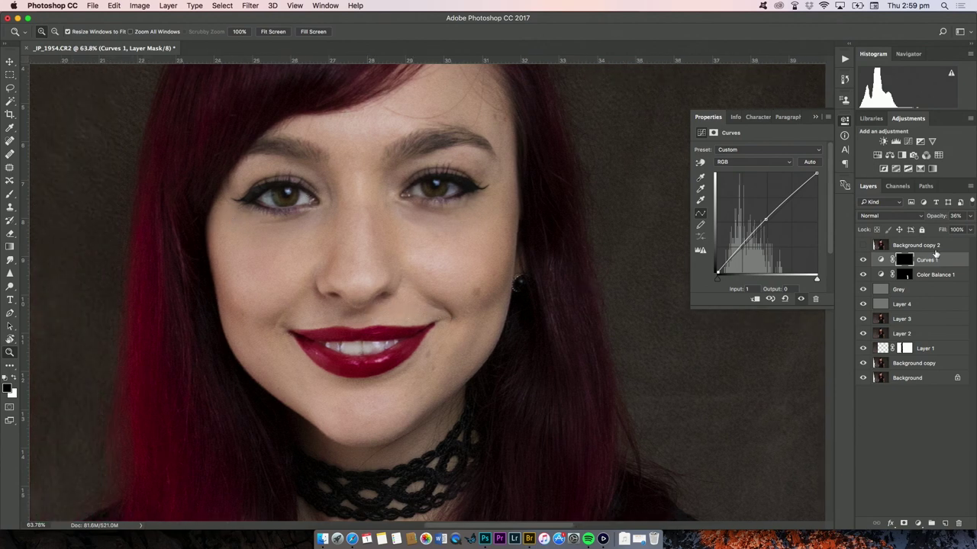
right_click(929, 260)
left_click(930, 262)
right_click(932, 265)
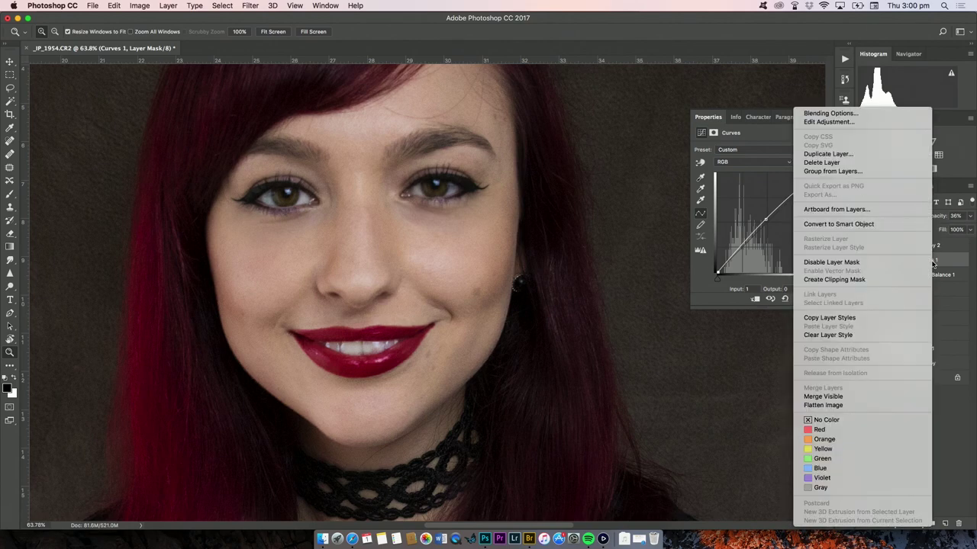
left_click(828, 154)
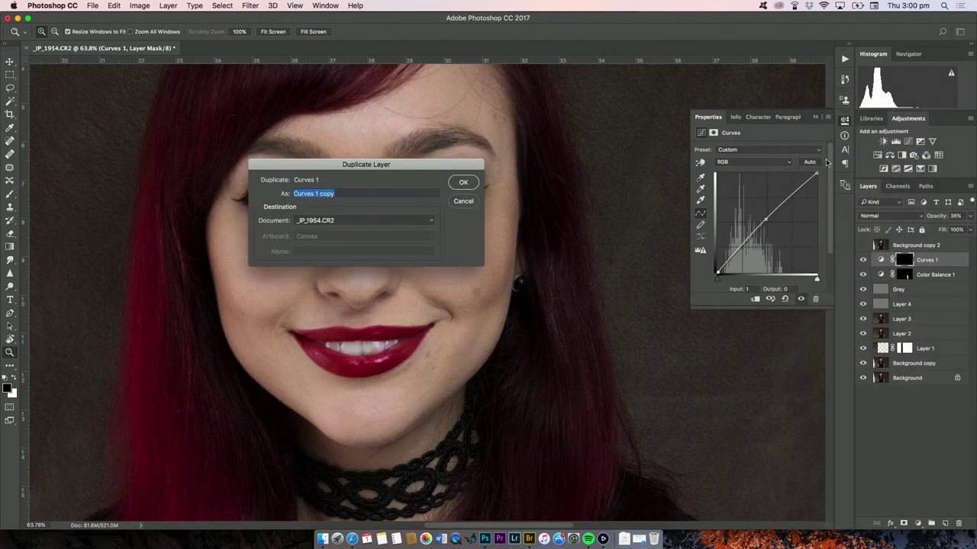
left_click(463, 184)
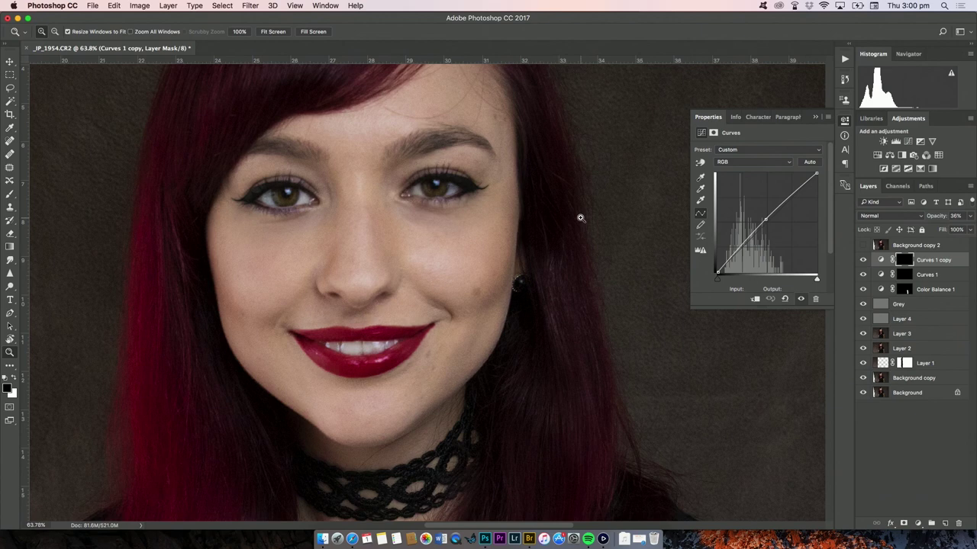
Step: Mask out the portrait's left-hand eye on the Curves 1 copy layer by painting its mask black with a 100 px brush
key("backslash")
key("x")
key("b")
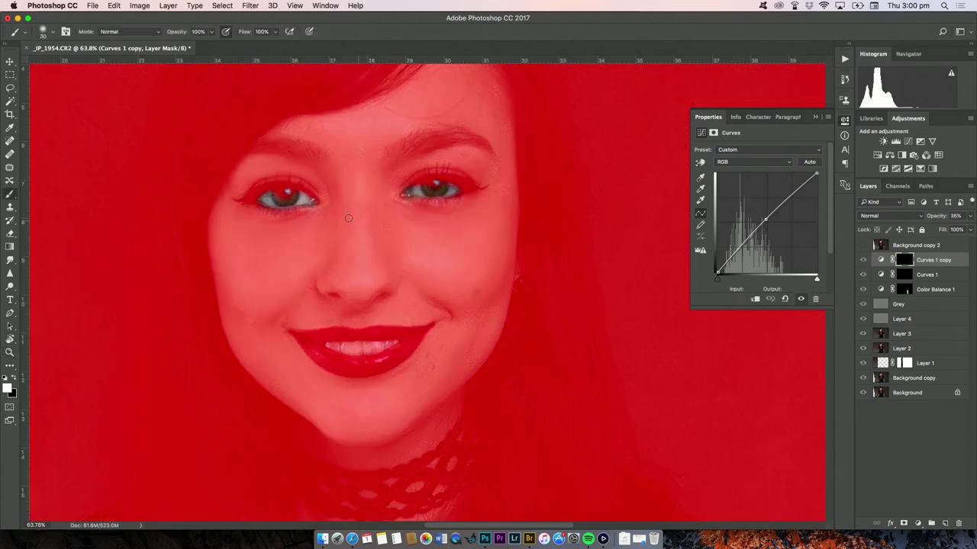
key("bracketright")
key("bracketright")
key("bracketright")
key("bracketright")
key("bracketright")
mouse_move(310, 195)
left_mouse_down()
mouse_move(280, 186)
mouse_move(248, 199)
mouse_move(264, 200)
mouse_move(258, 226)
mouse_move(306, 218)
left_mouse_up()
key("x")
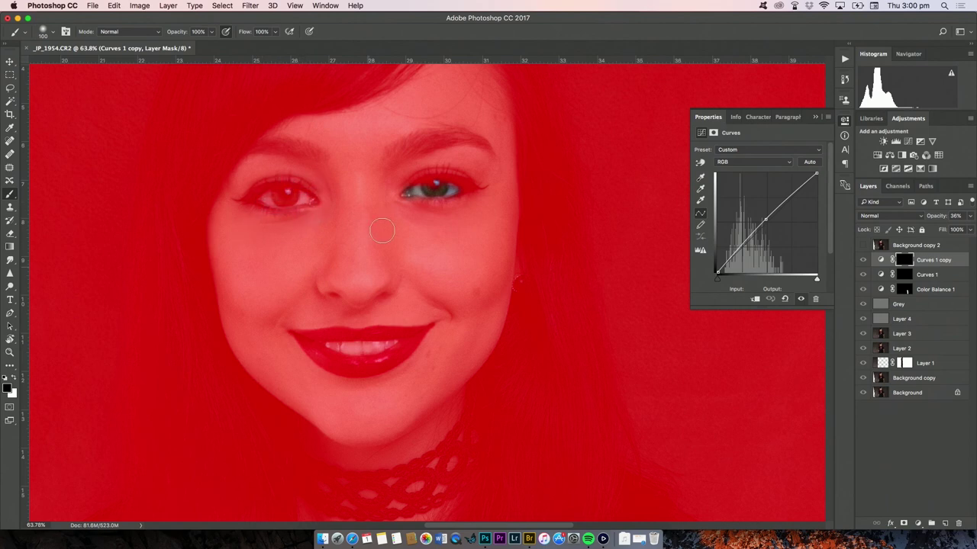
key("backslash")
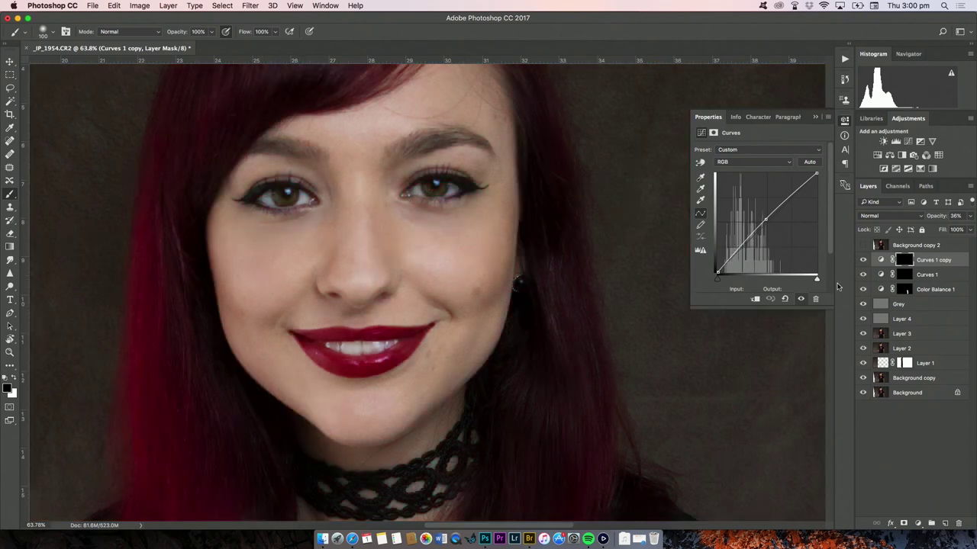
Step: Compare the eyes with and without the Curves 1 copy layer by toggling its visibility
left_click(863, 260)
left_click(863, 260)
left_click(862, 260)
left_click(863, 261)
left_click(863, 261)
Step: Paint black over the irises on the Curves 1 copy mask with a 50 px brush, checking the mask overlay and layer visibility
key("bracketleft")
key("bracketleft")
key("backslash")
key("backslash")
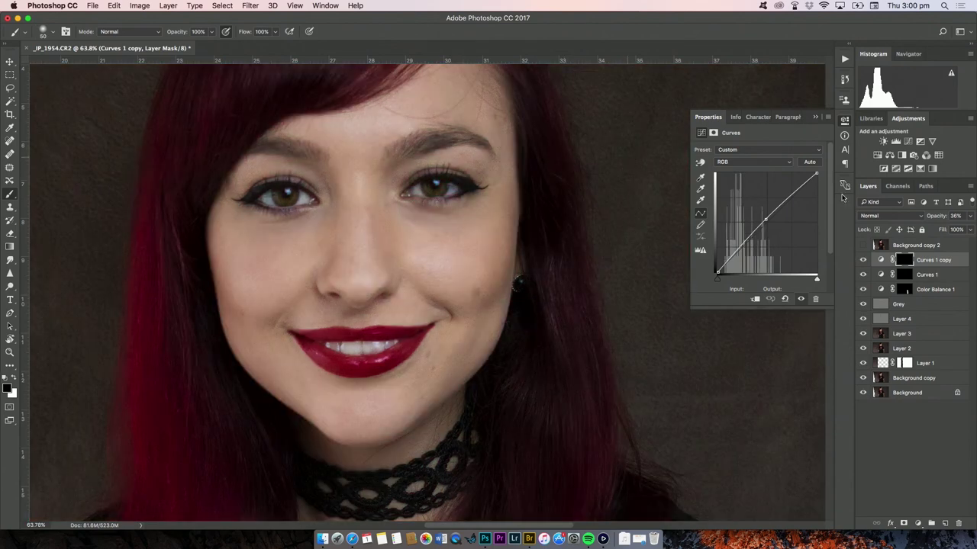
left_click(863, 263)
left_click(863, 261)
left_click(863, 261)
left_click(863, 261)
left_click_drag(436, 191, 432, 190)
left_click_drag(280, 199, 280, 200)
key("bracketleft")
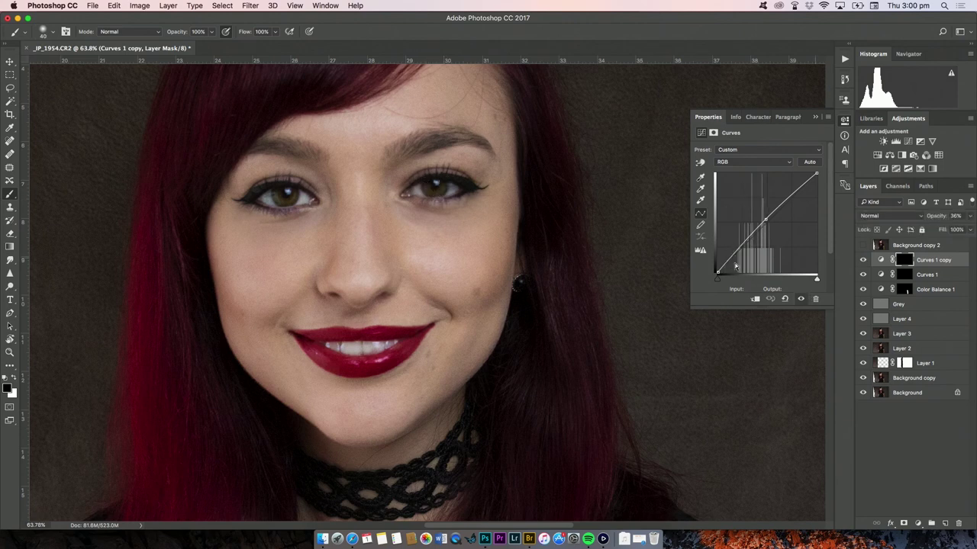
Step: Inspect the Curves 1 copy mask overlay and compare the refined brightening with the layer hidden and shown
key("backslash")
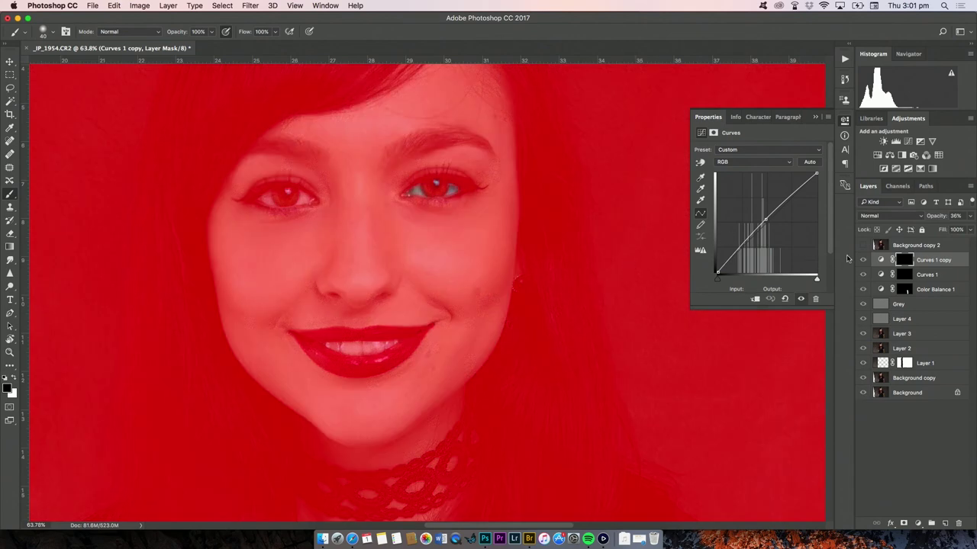
left_click(861, 260)
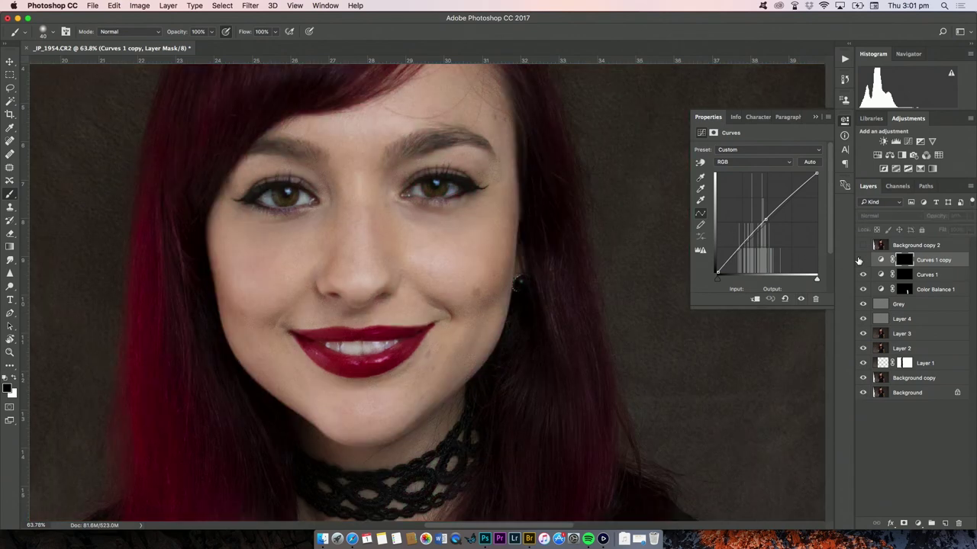
left_click(862, 261)
left_click(862, 260)
left_click(862, 260)
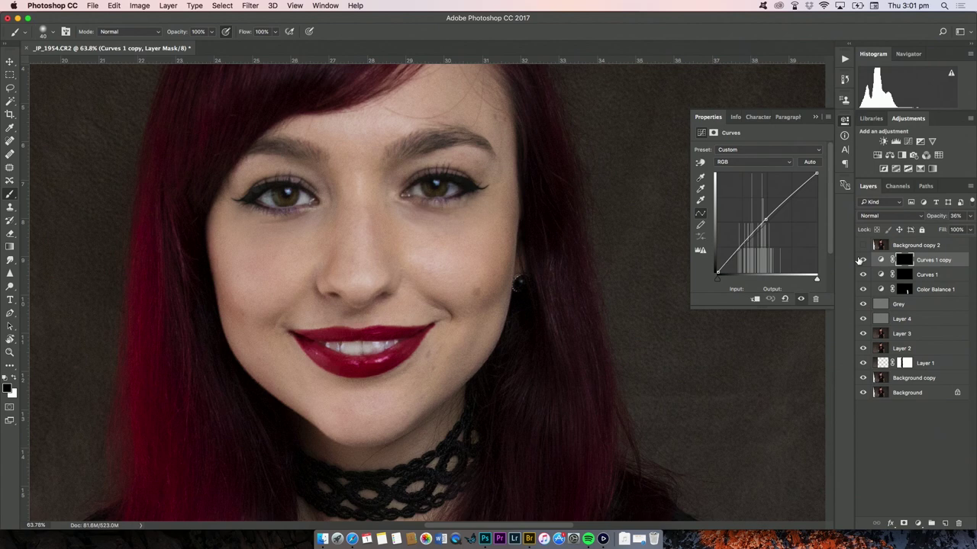
Step: Fit the whole portrait in view and judge the second eye brightening by toggling Curves 1 copy
left_click(10, 352)
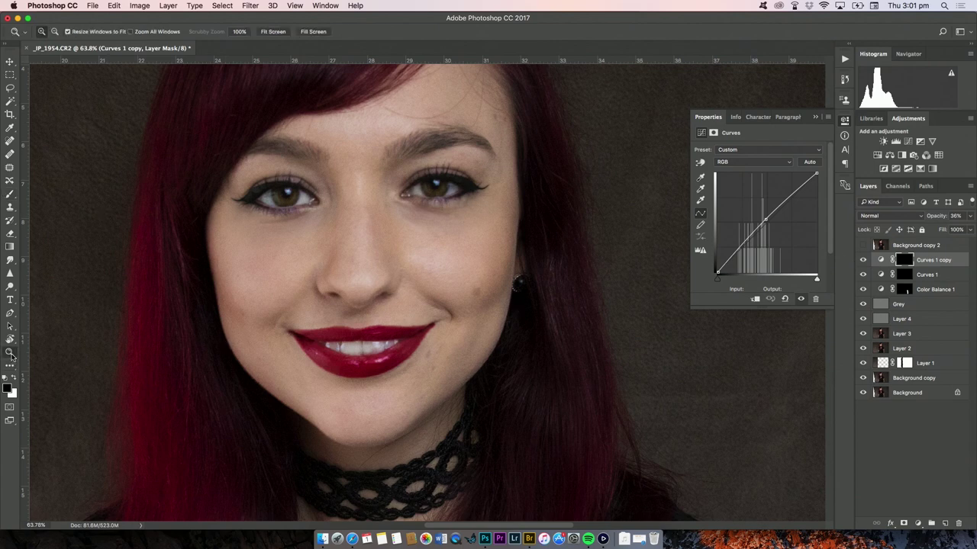
right_click(214, 331)
left_click(221, 338)
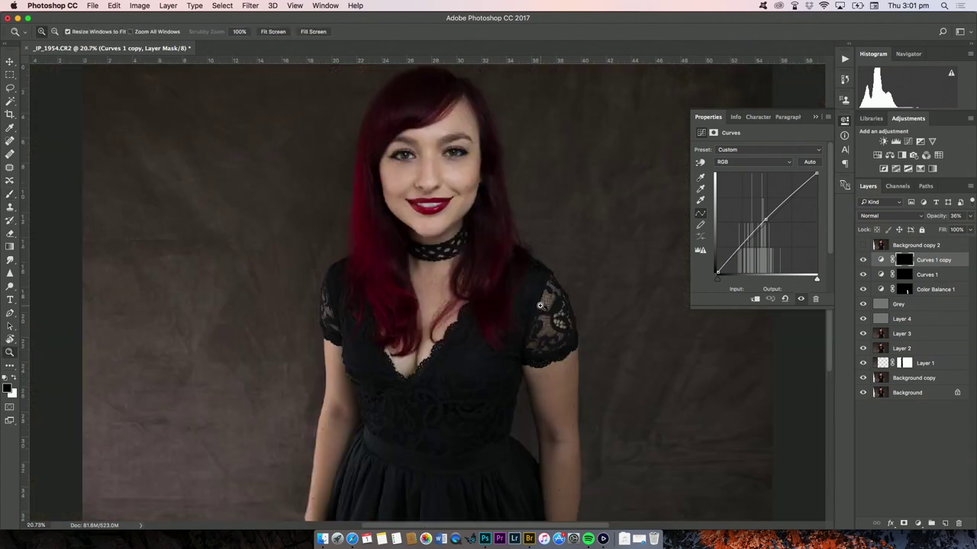
left_click(863, 260)
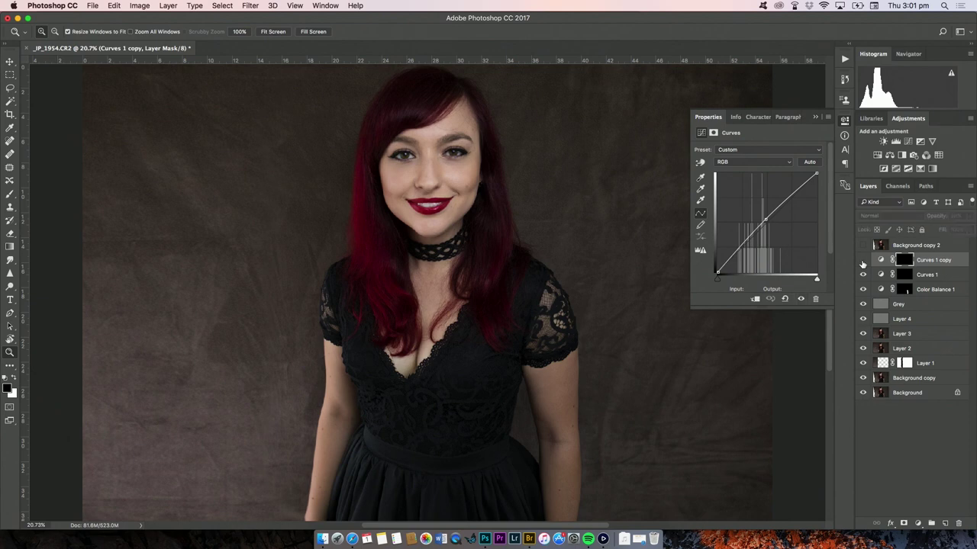
left_click(863, 260)
left_click(862, 260)
left_click(863, 260)
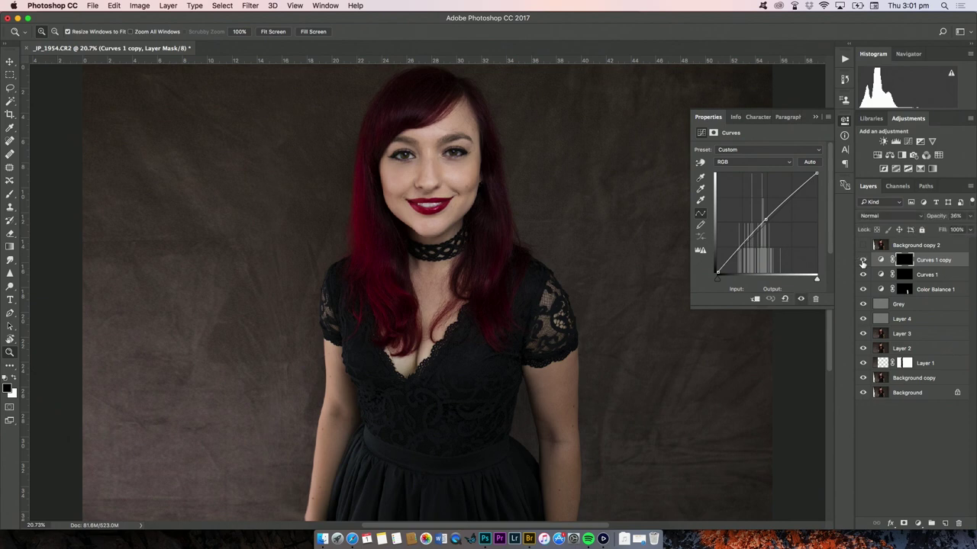
Step: Zoom in on the face and recheck the eye balance by toggling the Curves 1 copy layer
left_click_drag(338, 100, 586, 246)
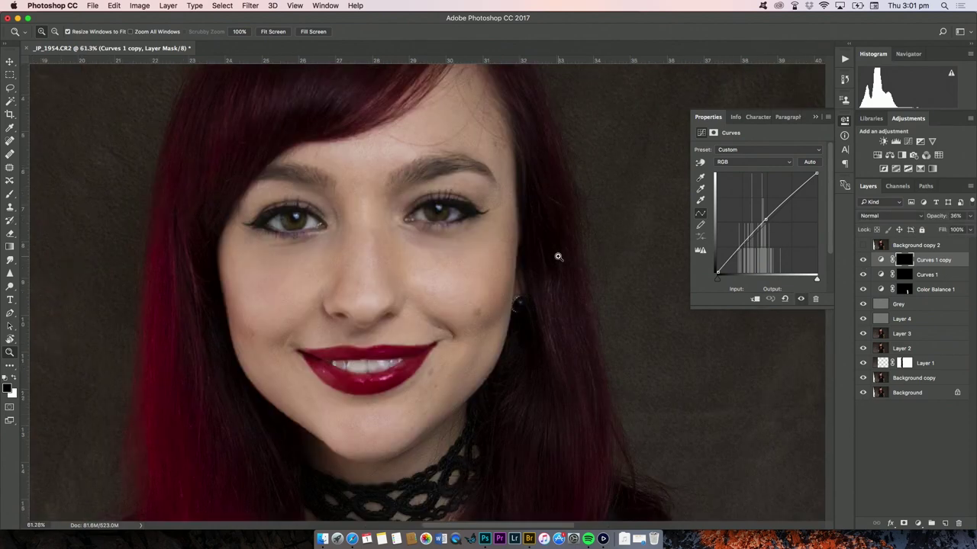
left_click(863, 261)
left_click(863, 261)
left_click(862, 260)
left_click(863, 260)
Step: Collapse the Curves properties and save the retouched portrait as youtube.psd, plus a JPEG copy named youtube.jpg
key("super+0")
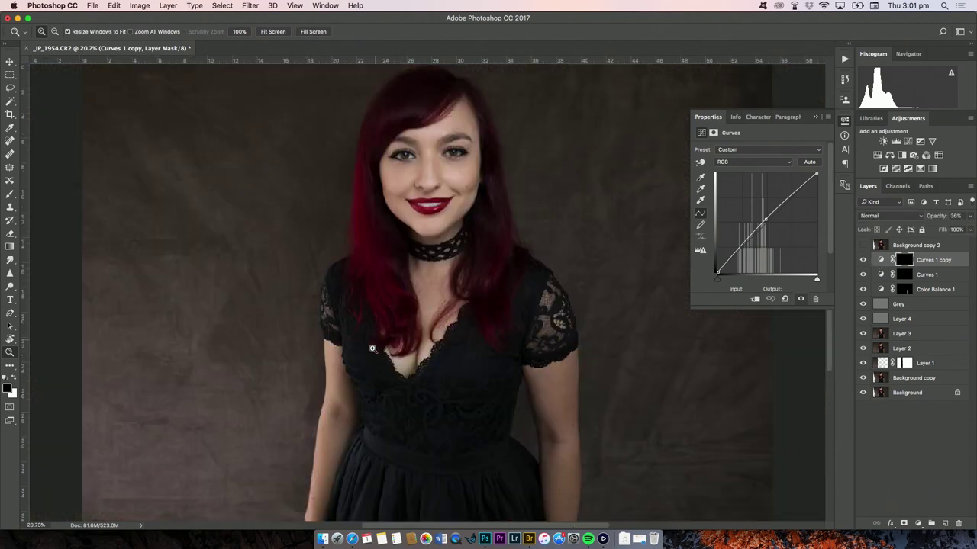
left_click(815, 118)
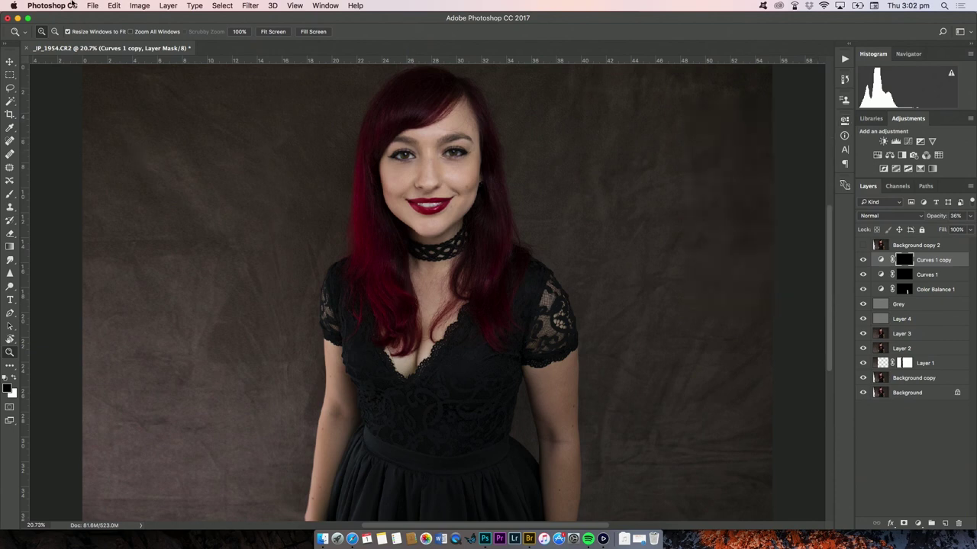
left_click(93, 5)
Step: Switch to Finder and open youtube.jpg from the Photos for editing folder in Preview
key("super+Tab")
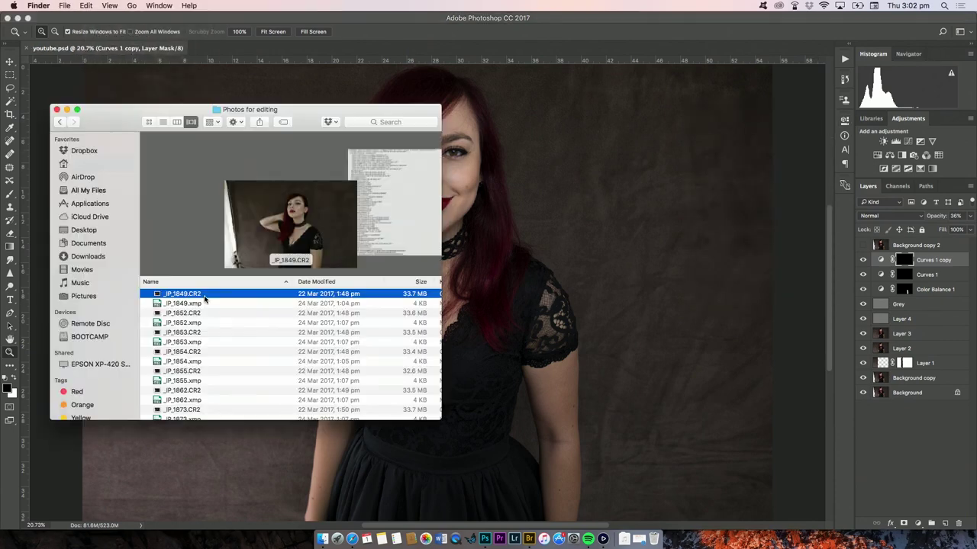
scroll(213, 311, "down", 10)
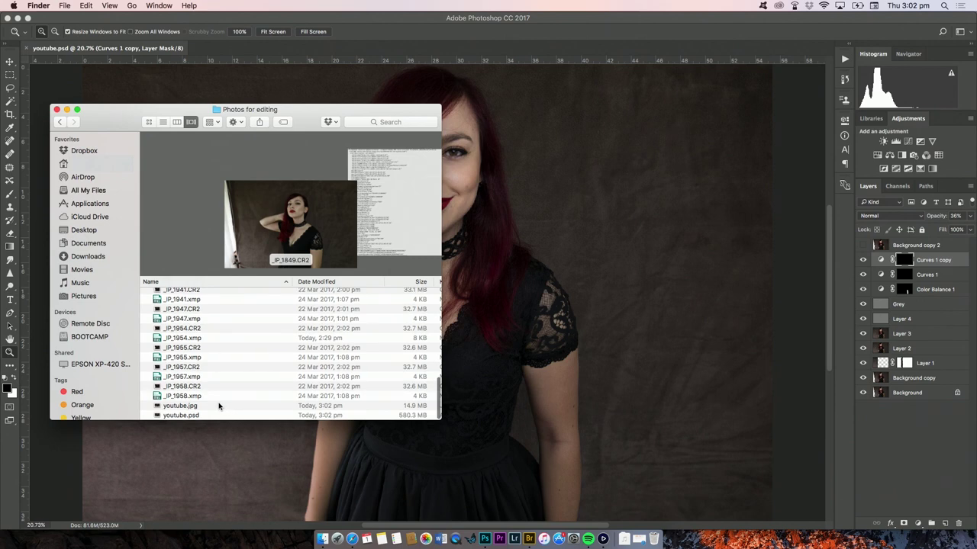
double_click(218, 406)
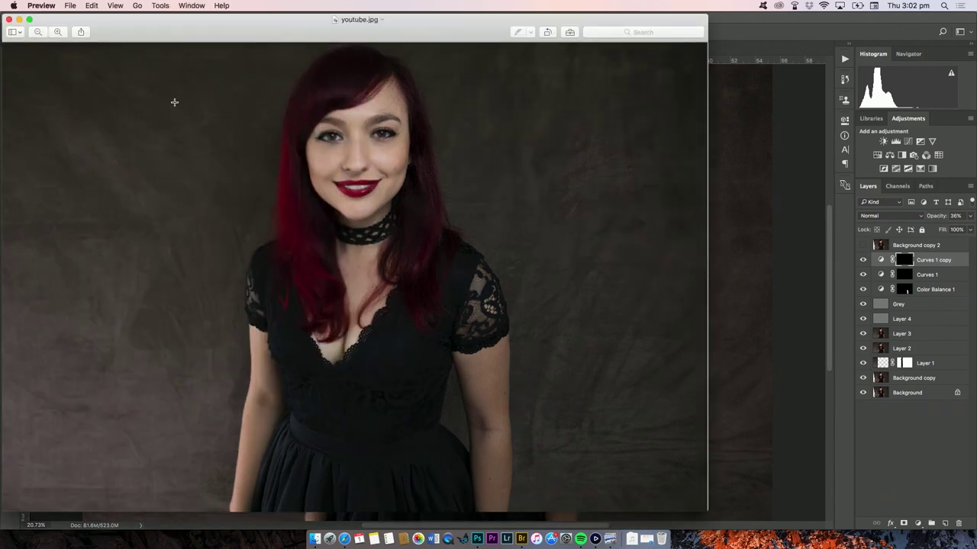
Step: Examine the exported youtube.jpg enlarged and in full screen, then return it to its window
left_click(58, 34)
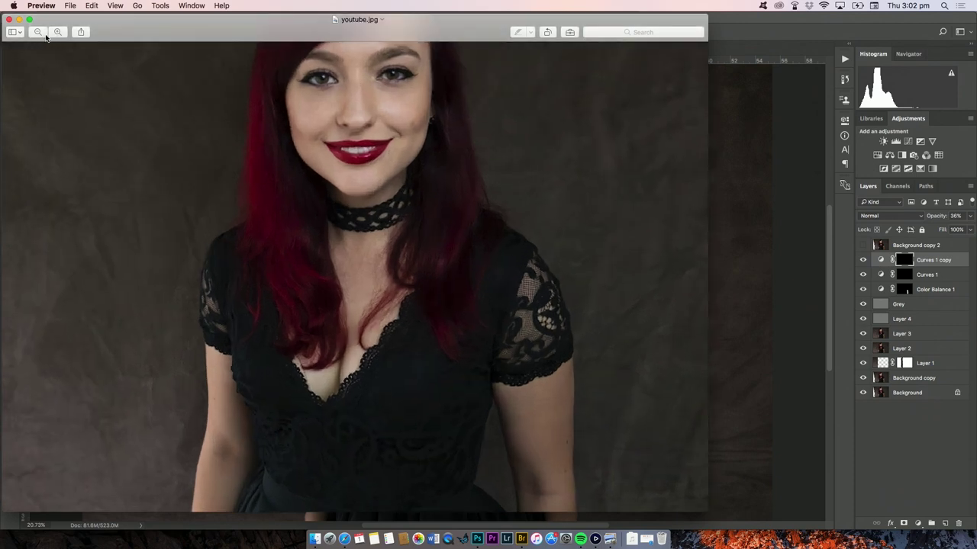
left_click(37, 31)
left_click(29, 19)
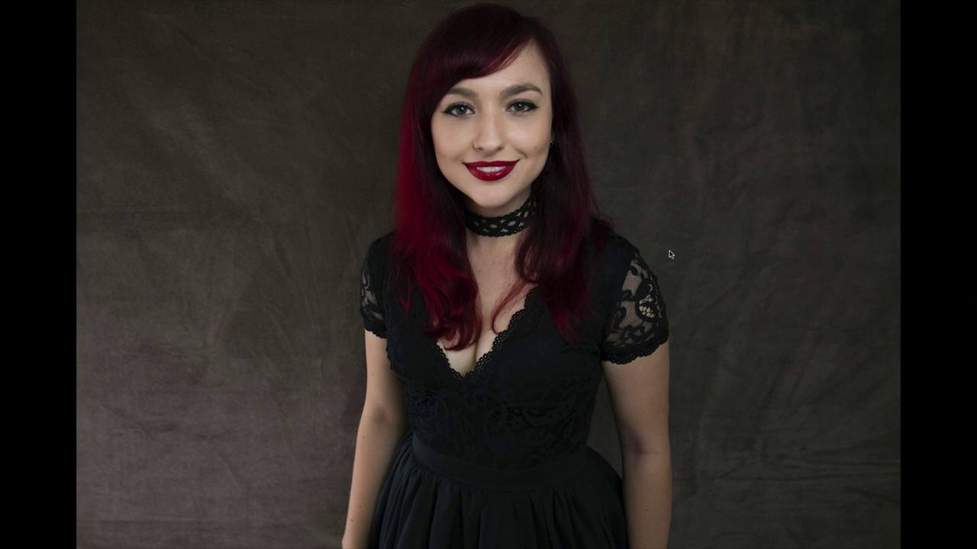
key("Escape")
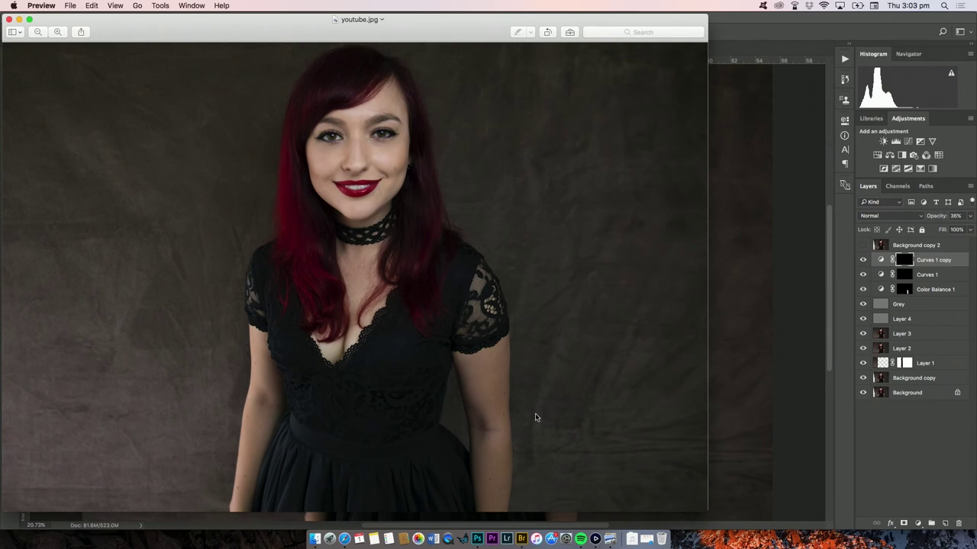
Step: Switch to Adobe Bridge and preview youtube.jpg in the Photos for editing folder
left_click(522, 539)
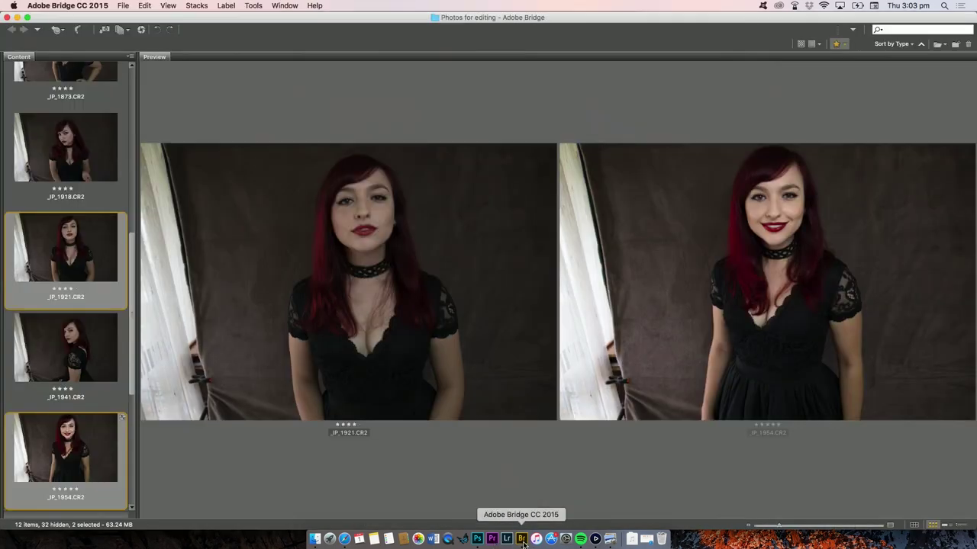
scroll(111, 264, "down", 1)
left_click(86, 344)
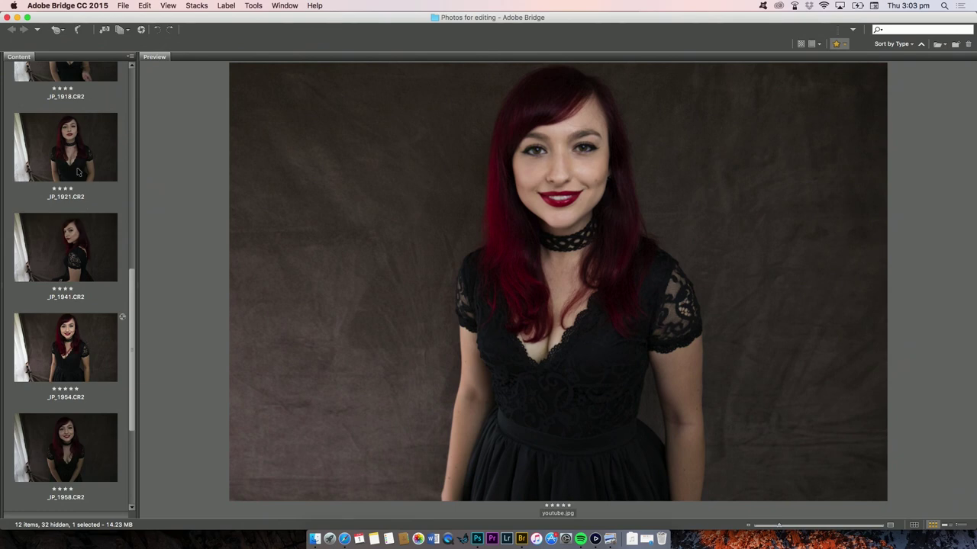
Step: Compare the unedited photo _JP_1921.CR2 side by side with youtube.jpg in the preview
scroll(77, 172, "up", 1)
left_click(87, 251)
scroll(88, 251, "down", 2)
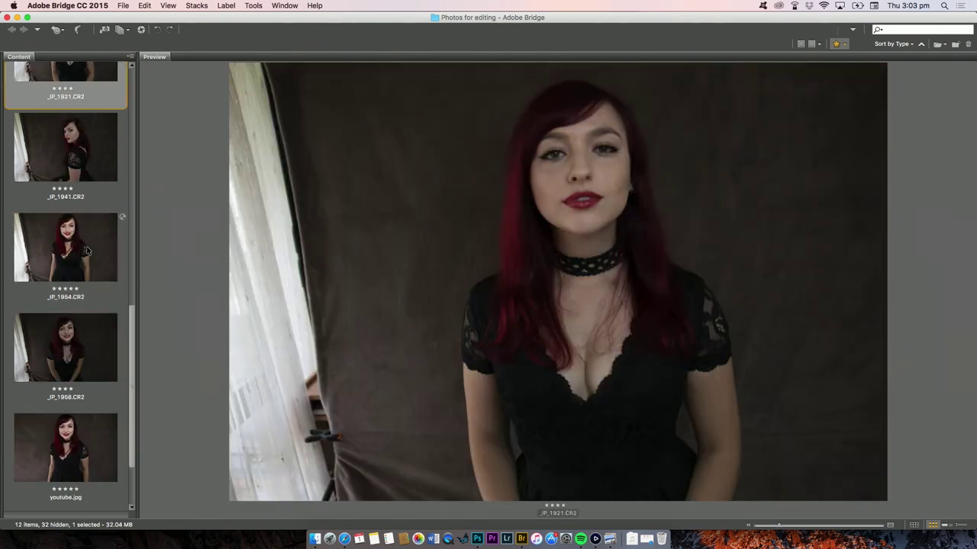
scroll(87, 251, "down", 1)
left_click(76, 347, "super")
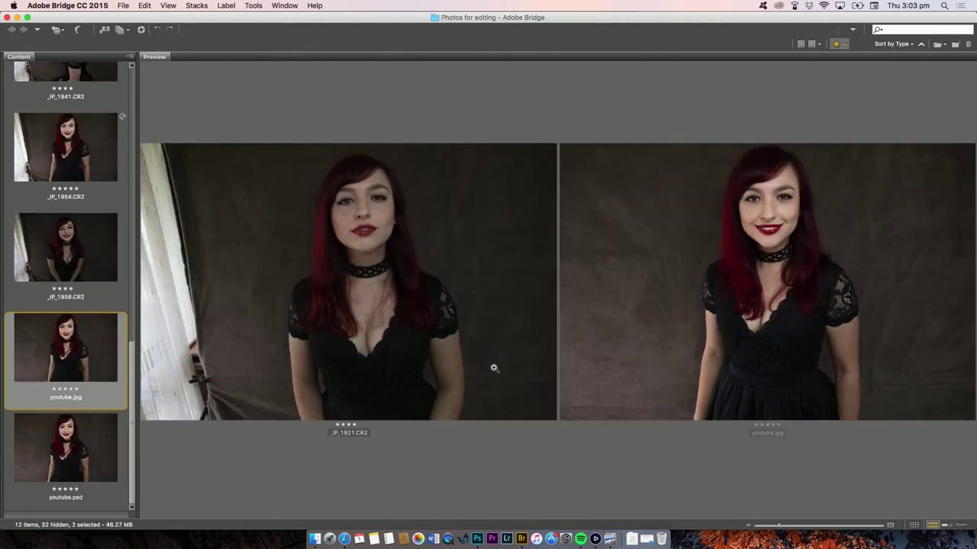